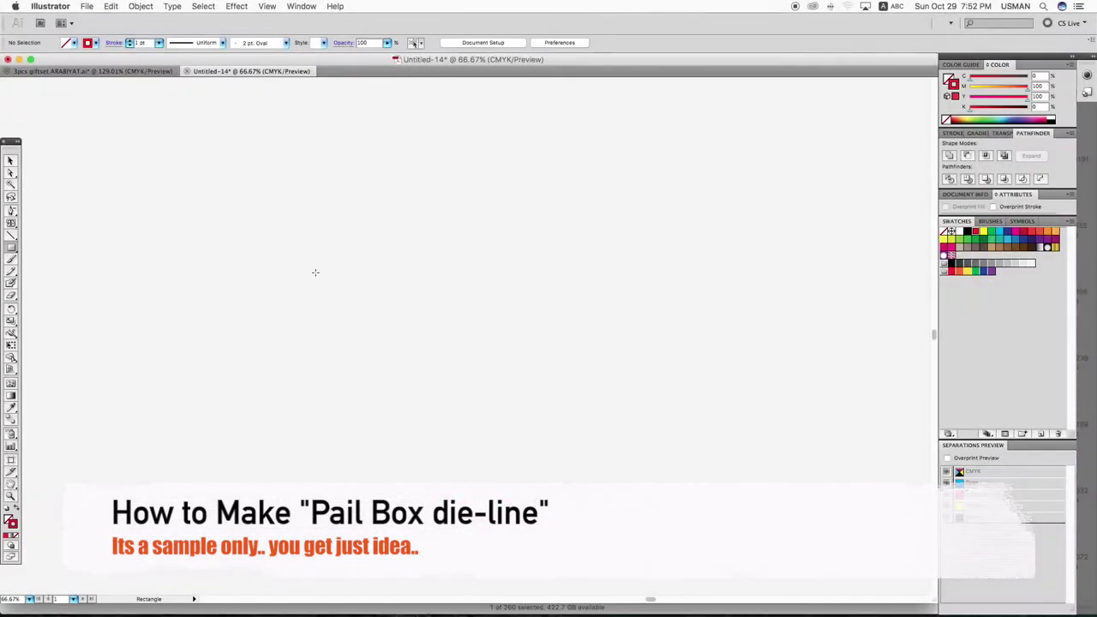
Drag out the first rectangle panel on the empty artboard
{"action": "left_click_drag", "start_coordinate": [316, 269], "coordinate": [492, 371]}
Size the rectangle to 10 × 7 cm and view it zoomed in as outlines
{"action": "key", "text": "v"}
{"action": "left_click", "coordinate": [650, 43]}
{"action": "type", "text": "10"}
{"action": "key", "text": "Tab"}
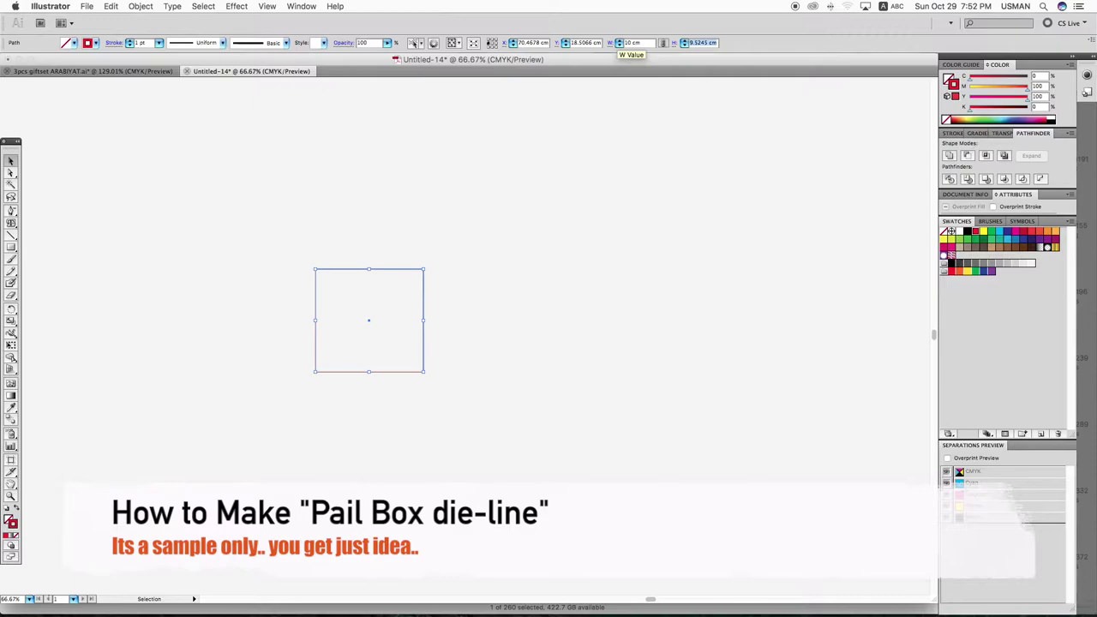
{"action": "key", "text": "Return"}
{"action": "scroll", "coordinate": [541, 226], "scroll_direction": "left", "scroll_amount": 3}
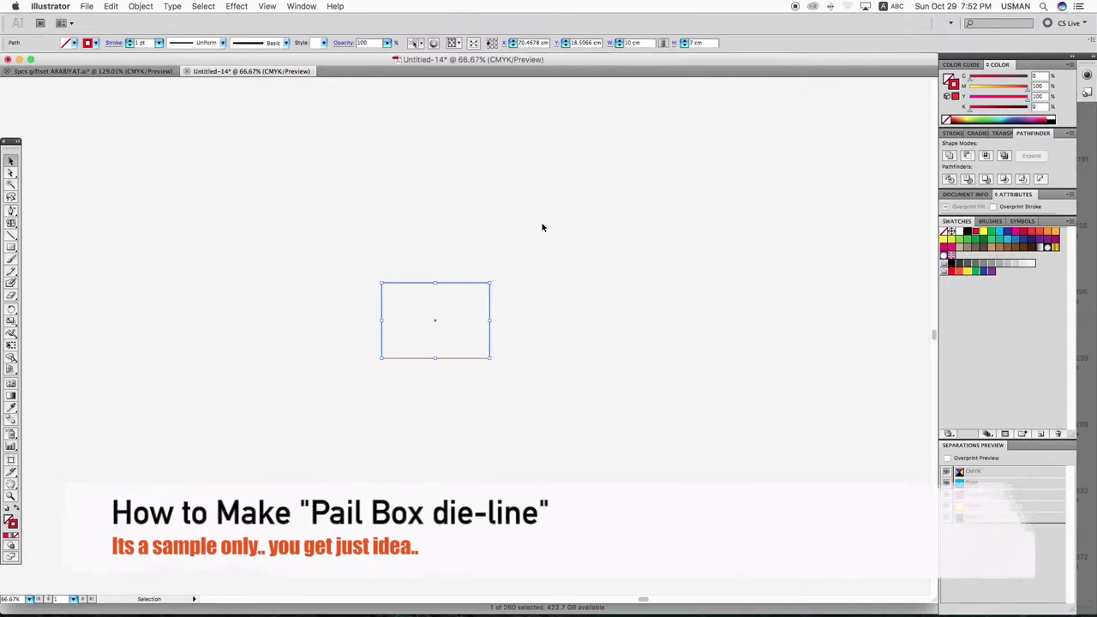
{"action": "left_click", "coordinate": [272, 221]}
{"action": "key", "text": "z"}
{"action": "left_click_drag", "start_coordinate": [262, 211], "coordinate": [588, 417]}
{"action": "key", "text": "super+y"}
{"action": "key", "text": "v"}
Place a copy right of the centre panel and make it 7 cm wide
{"action": "left_click_drag", "start_coordinate": [339, 235], "coordinate": [568, 231]}
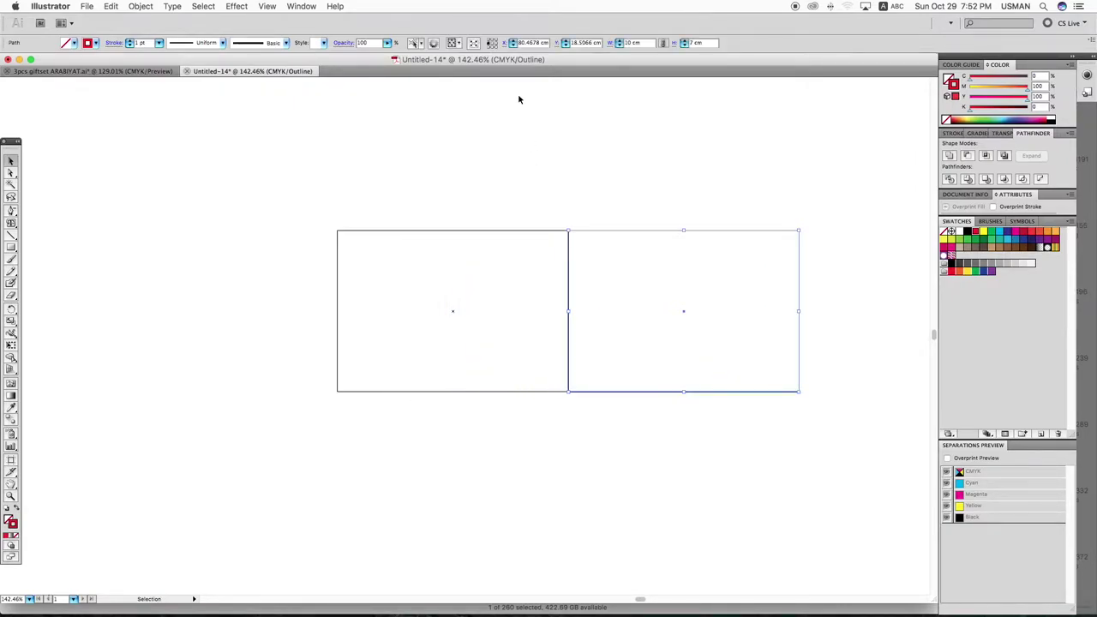
{"action": "left_click", "coordinate": [628, 43]}
{"action": "left_click", "coordinate": [633, 43]}
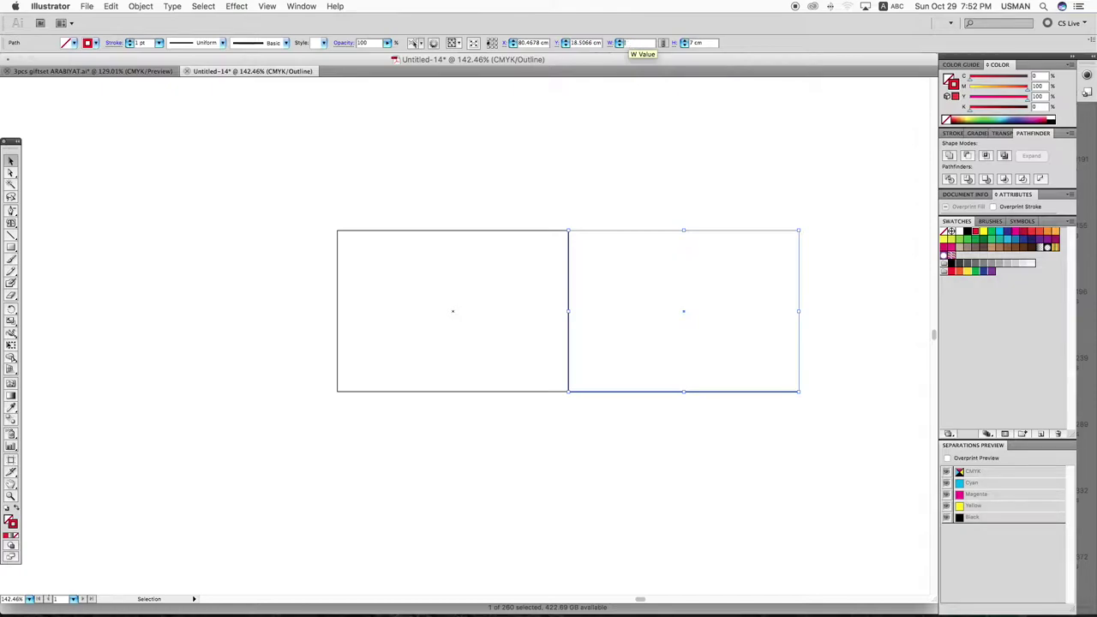
{"action": "type", "text": "7"}
{"action": "key", "text": "Return"}
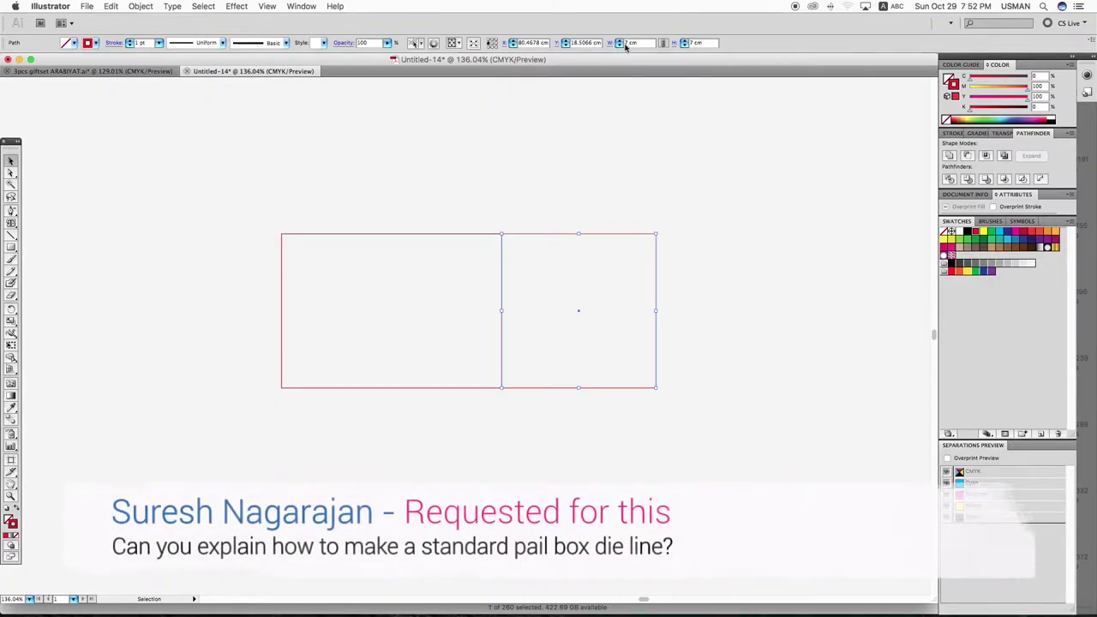
{"action": "left_click", "coordinate": [612, 197]}
{"action": "key", "text": "ctrl+y"}
Add a copy of the side panel to the left of the centre panel
{"action": "left_click_drag", "start_coordinate": [828, 270], "coordinate": [431, 271]}
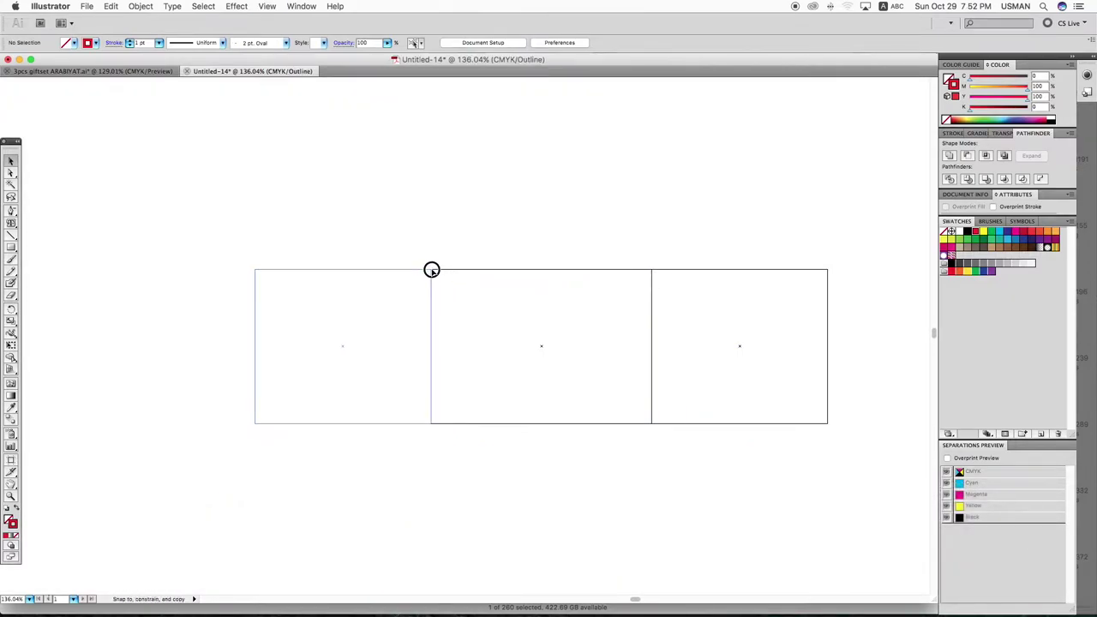
{"action": "left_click", "coordinate": [497, 243]}
{"action": "key", "text": "ctrl+minus"}
{"action": "key", "text": "ctrl+minus"}
{"action": "left_click", "coordinate": [404, 303]}
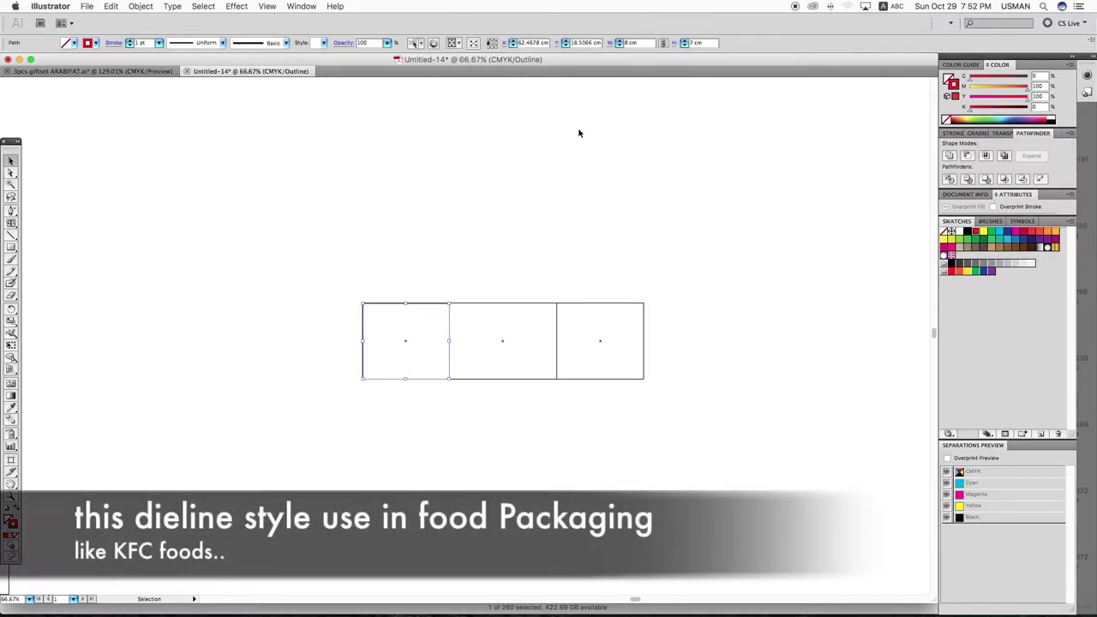
{"action": "left_click", "coordinate": [620, 42]}
Place a copy of the centre panel above it and set its height to 8 cm
{"action": "left_click_drag", "start_coordinate": [541, 378], "coordinate": [538, 273]}
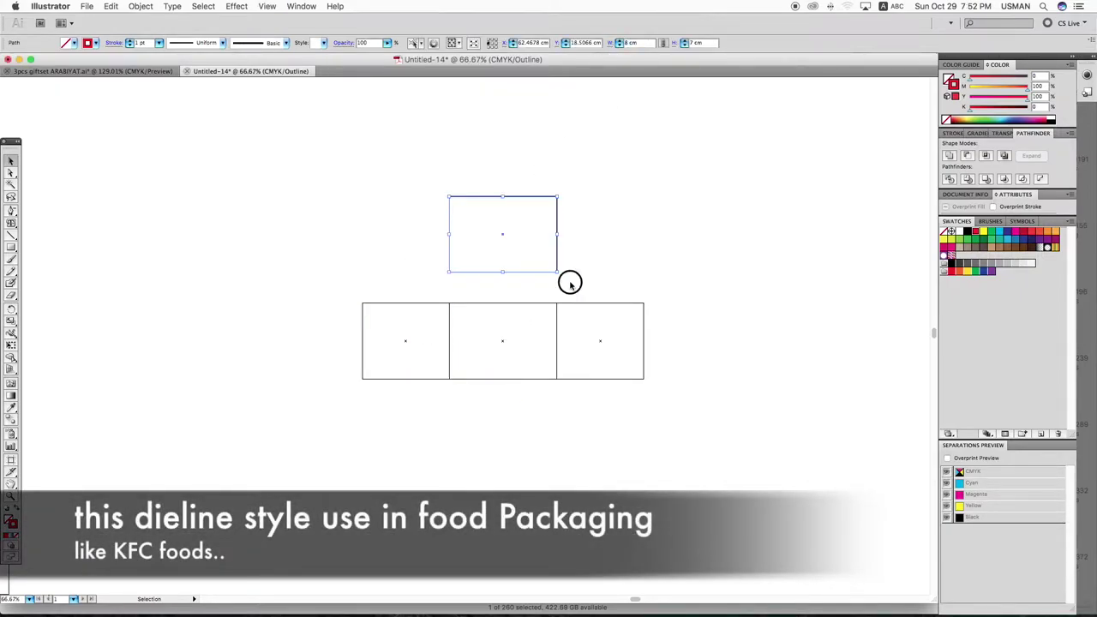
{"action": "left_click", "coordinate": [502, 283]}
{"action": "left_click_drag", "start_coordinate": [314, 146], "coordinate": [620, 389]}
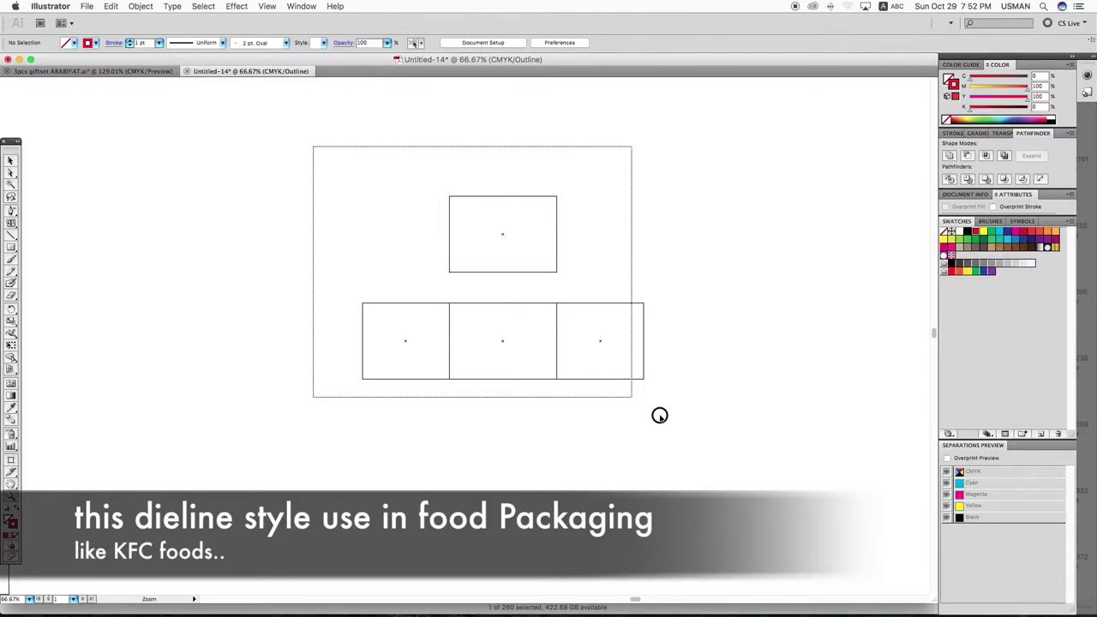
{"action": "left_click_drag", "start_coordinate": [567, 306], "coordinate": [567, 362]}
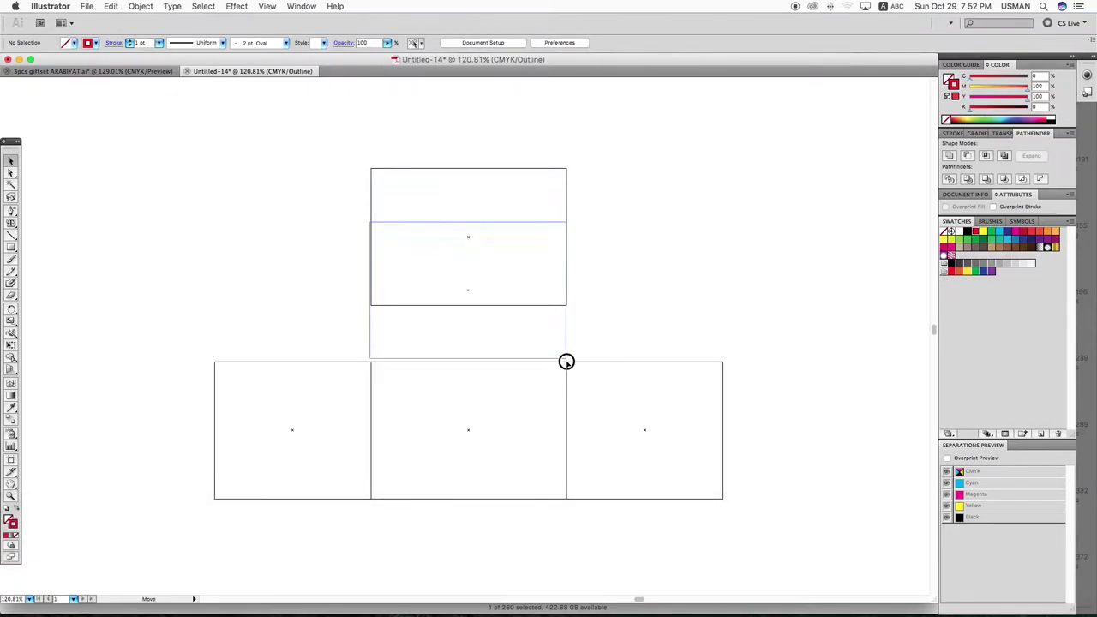
{"action": "left_click", "coordinate": [491, 43]}
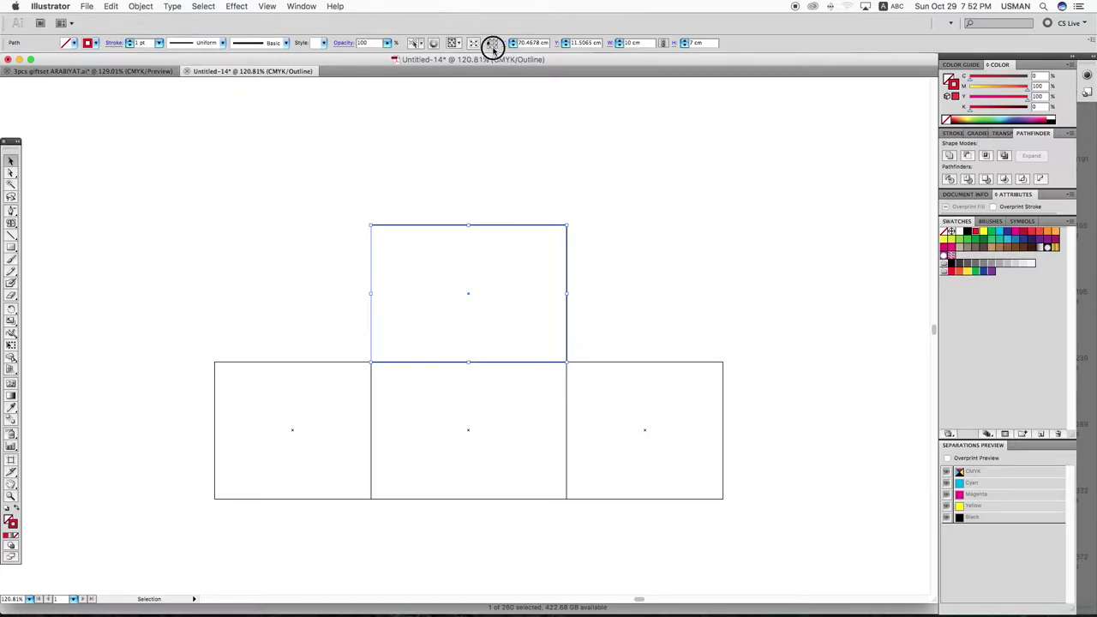
{"action": "left_click_drag", "start_coordinate": [335, 380], "coordinate": [369, 346]}
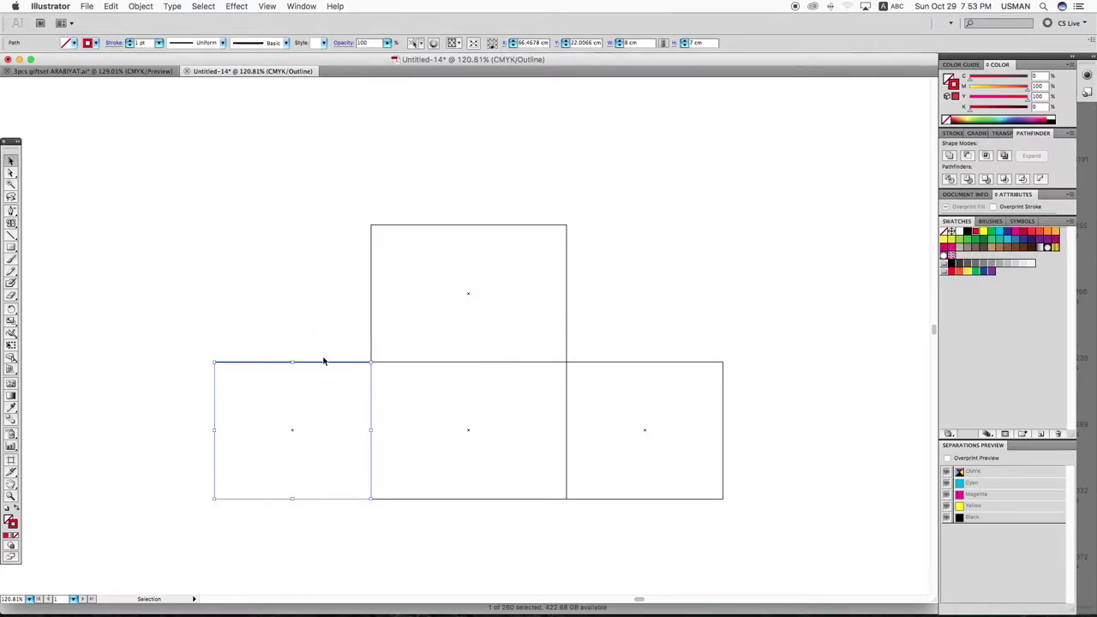
{"action": "left_click_drag", "start_coordinate": [498, 197], "coordinate": [519, 244]}
{"action": "left_click", "coordinate": [687, 46]}
{"action": "type", "text": "8"}
{"action": "key", "text": "Return"}
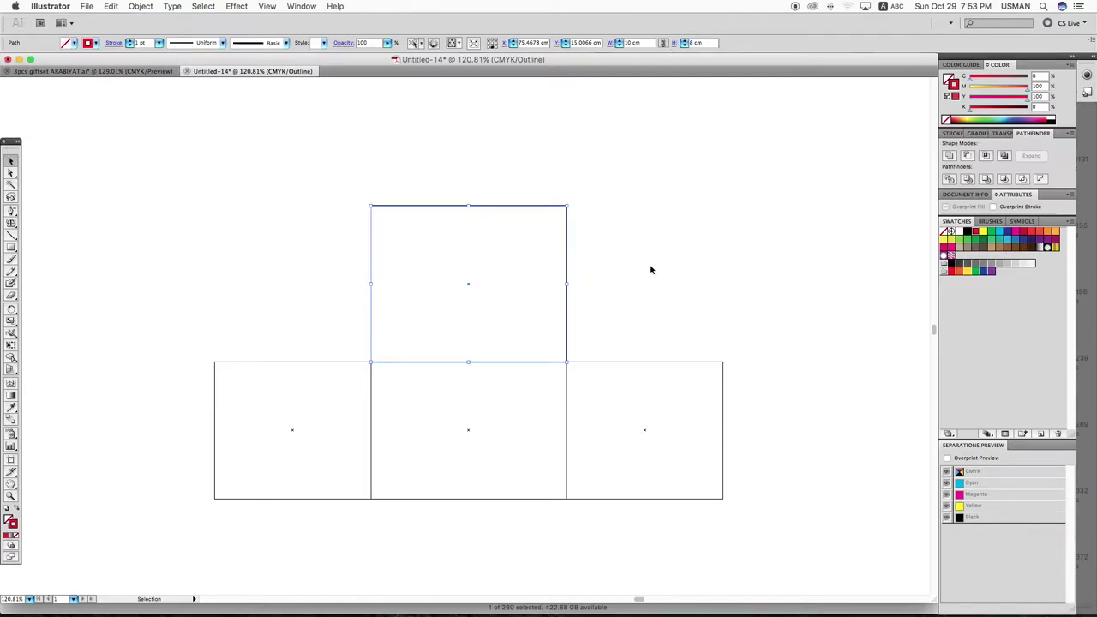
Add a copy of the top panel below the centre panel
{"action": "left_click", "coordinate": [651, 270]}
{"action": "key", "text": "super+1"}
{"action": "mouse_move", "coordinate": [579, 327]}
{"action": "left_mouse_down"}
{"action": "mouse_move", "coordinate": [551, 229]}
{"action": "mouse_move", "coordinate": [555, 470]}
{"action": "left_mouse_up"}
{"action": "left_click", "coordinate": [551, 232]}
{"action": "scroll", "coordinate": [634, 411], "scroll_direction": "down", "scroll_amount": 2}
{"action": "left_click", "coordinate": [642, 274]}
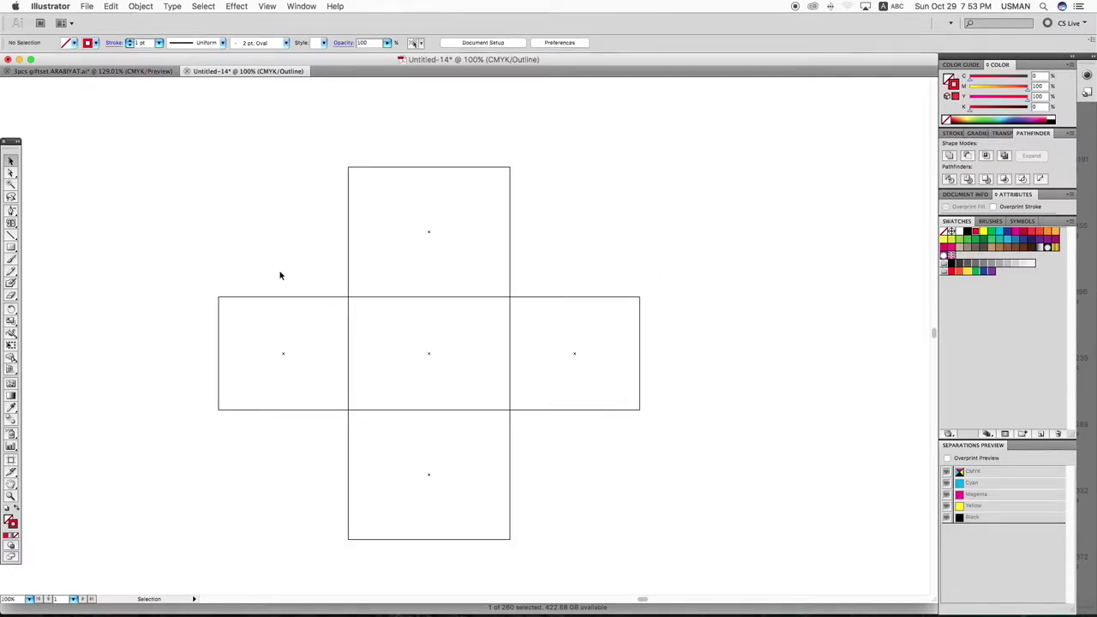
{"action": "left_click_drag", "start_coordinate": [280, 275], "coordinate": [311, 313]}
Copy the middle row above and align it with the top panel
{"action": "mouse_move", "coordinate": [571, 278]}
{"action": "left_mouse_down"}
{"action": "mouse_move", "coordinate": [580, 311]}
{"action": "mouse_move", "coordinate": [553, 413]}
{"action": "left_mouse_up"}
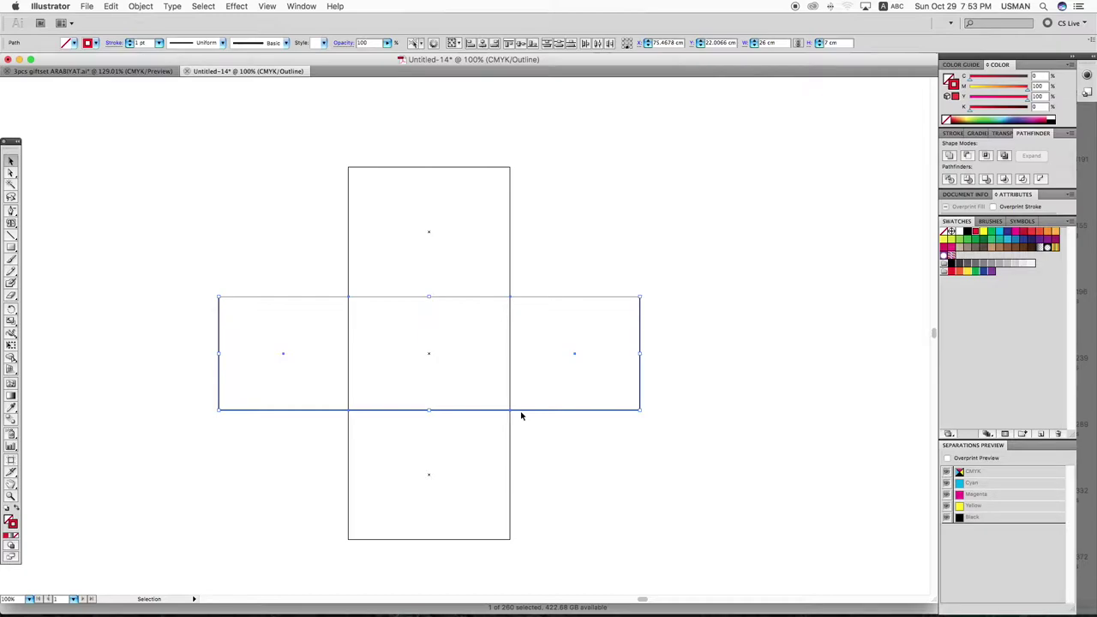
{"action": "left_click_drag", "start_coordinate": [521, 415], "coordinate": [536, 311]}
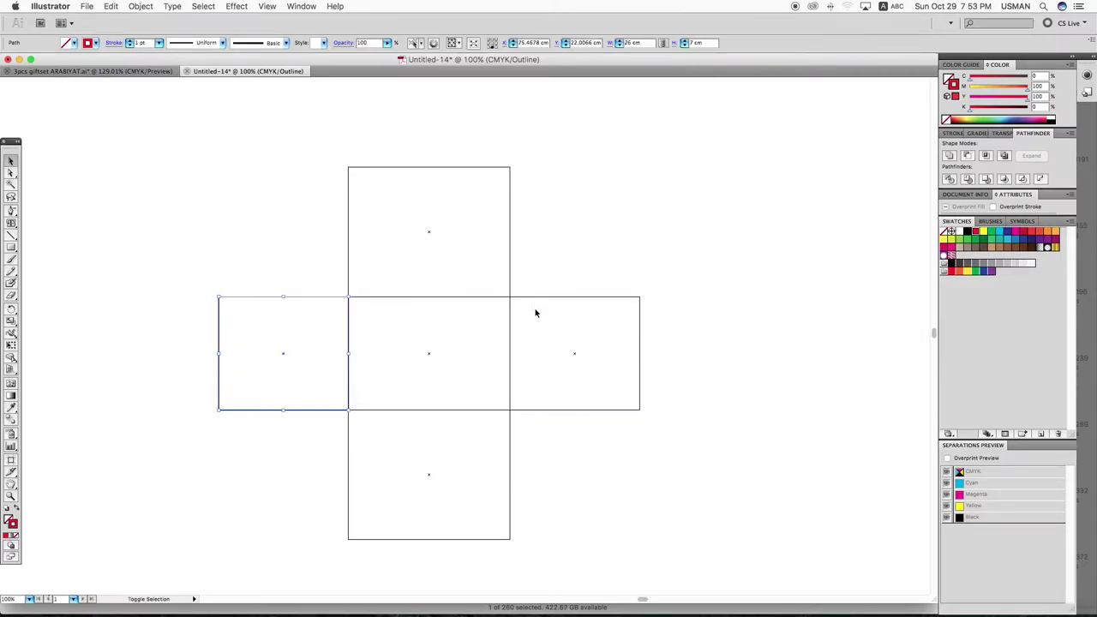
{"action": "left_click_drag", "start_coordinate": [632, 410], "coordinate": [639, 257]}
{"action": "left_click", "coordinate": [640, 274]}
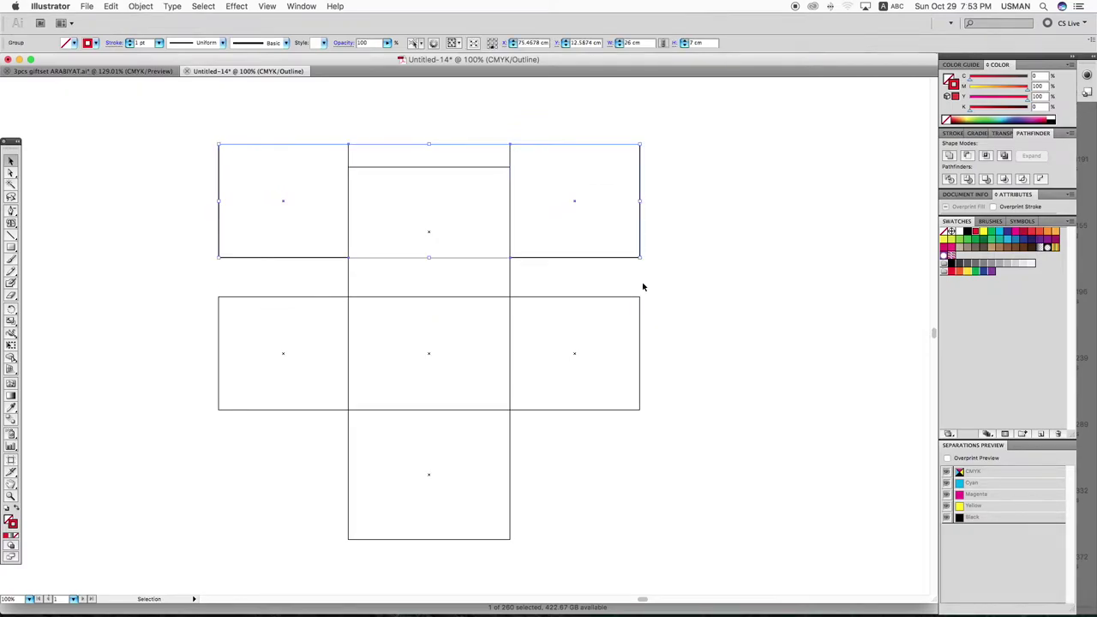
{"action": "left_click_drag", "start_coordinate": [639, 258], "coordinate": [639, 297]}
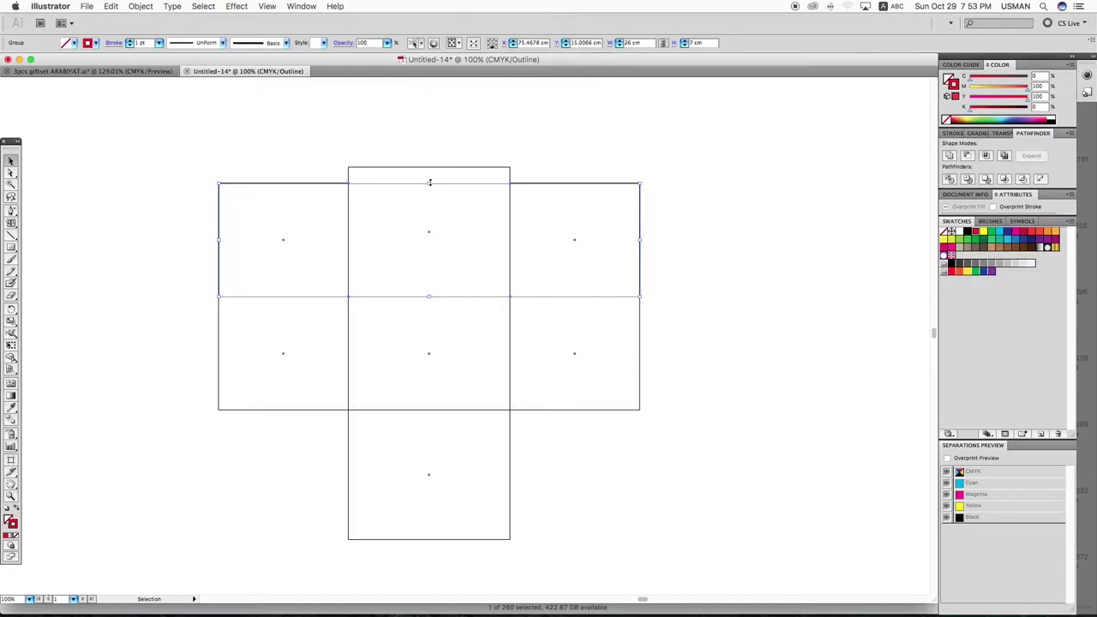
{"action": "left_click_drag", "start_coordinate": [429, 183], "coordinate": [430, 168]}
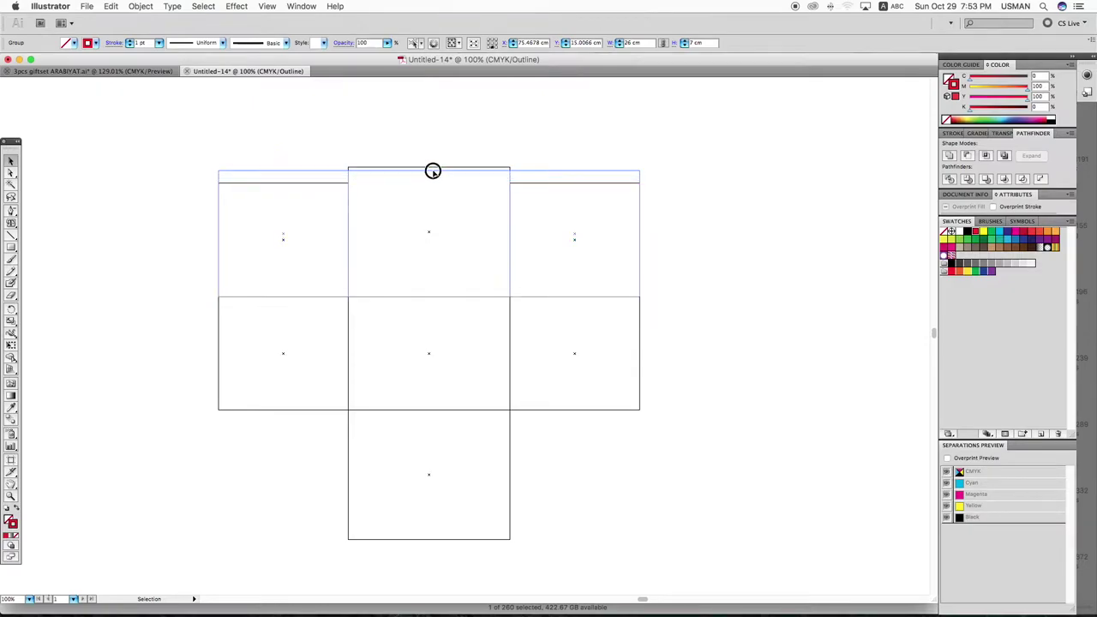
{"action": "left_click", "coordinate": [490, 157]}
Copy the top row below the middle row and return to full-colour preview
{"action": "left_click_drag", "start_coordinate": [639, 167], "coordinate": [639, 410]}
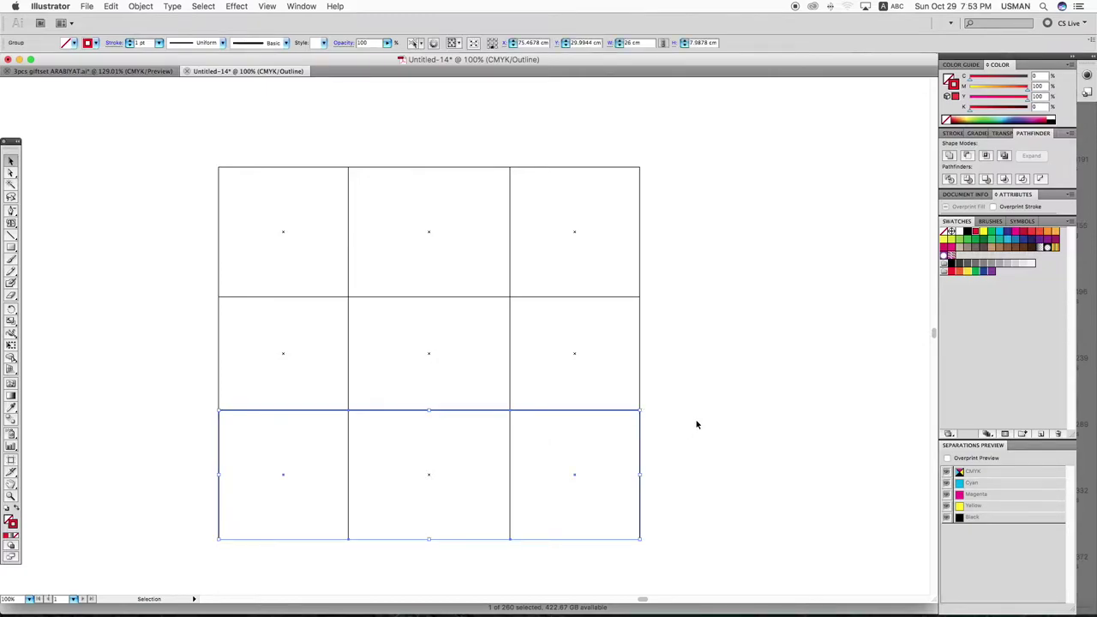
{"action": "left_click", "coordinate": [697, 424]}
{"action": "key", "text": "ctrl+y"}
{"action": "left_click", "coordinate": [387, 169]}
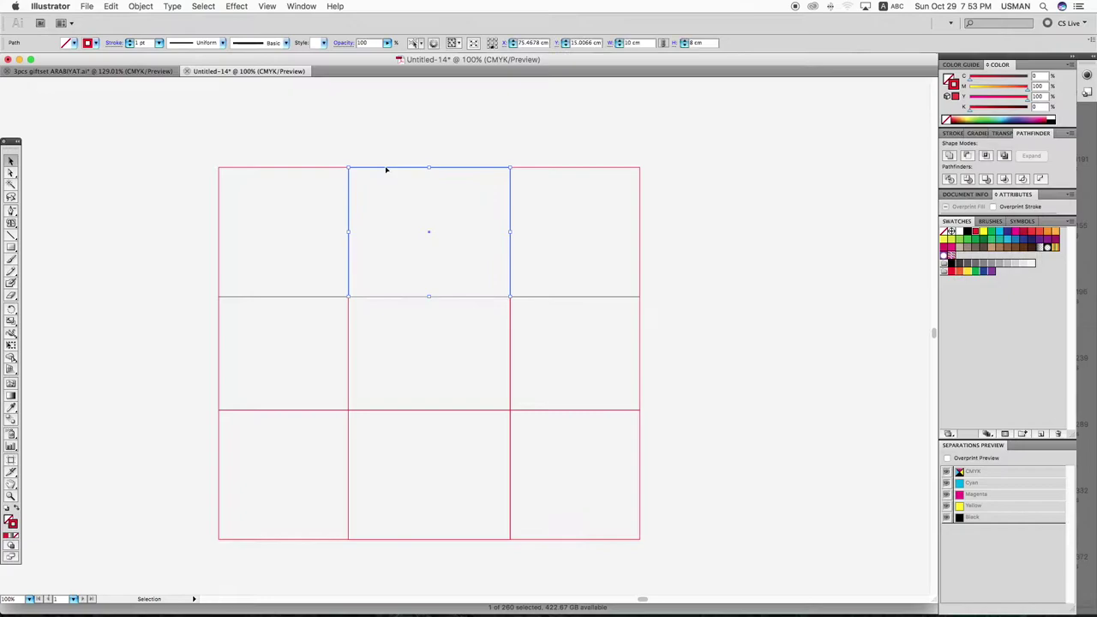
Check the General preferences and prepare the top row for anchor-point editing
{"action": "left_click", "coordinate": [455, 111]}
{"action": "left_click", "coordinate": [559, 43]}
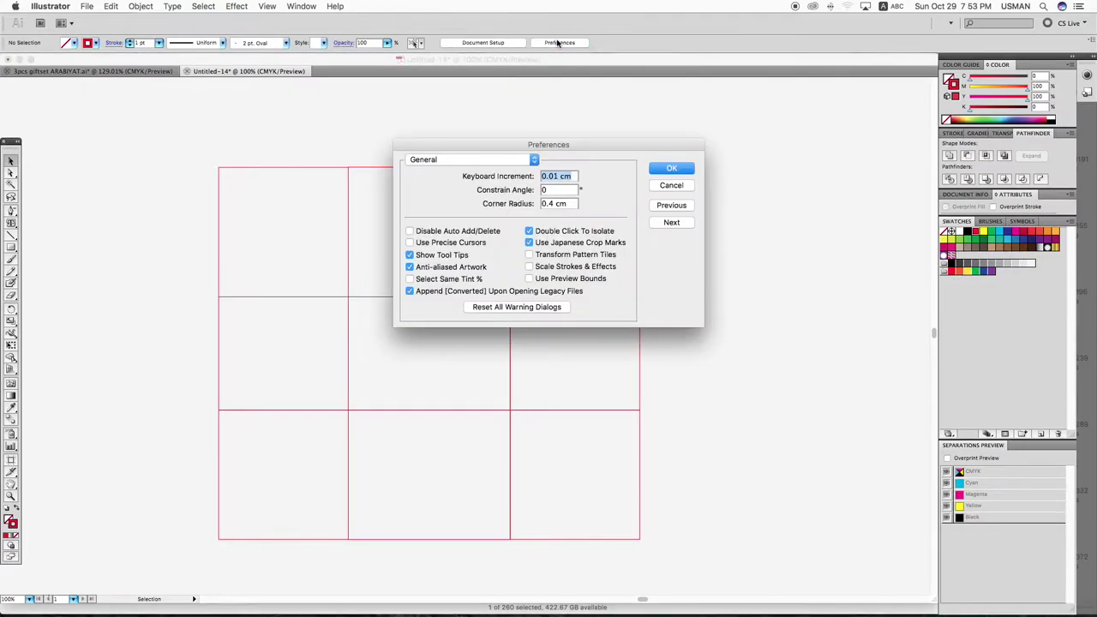
{"action": "type", "text": "1"}
{"action": "key", "text": "Return"}
{"action": "key", "text": "a"}
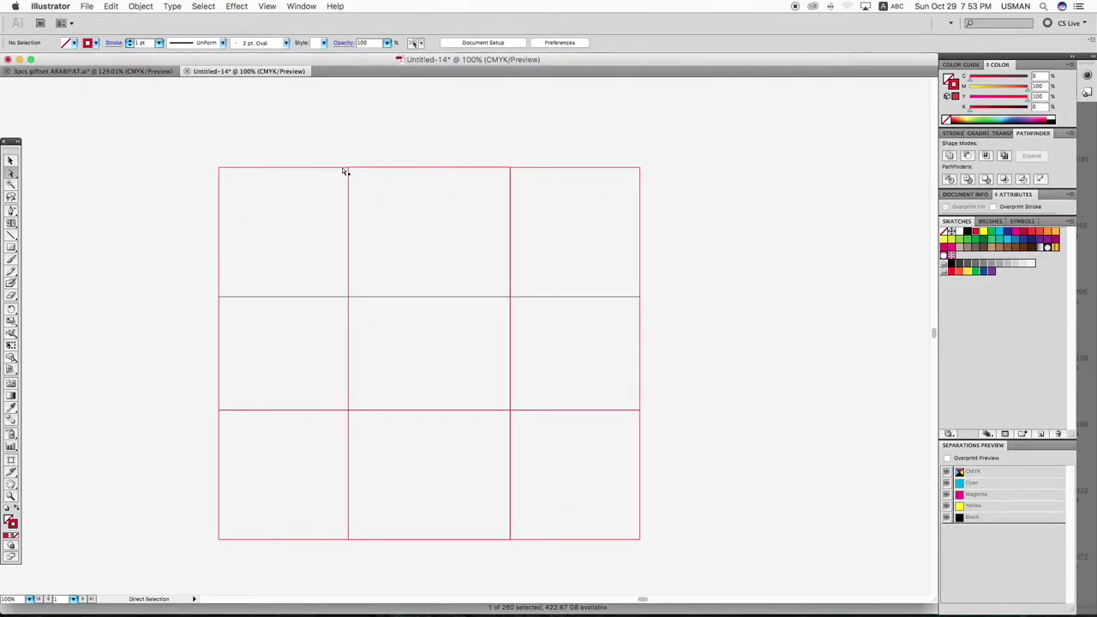
{"action": "left_click", "coordinate": [348, 169]}
{"action": "key", "text": "v"}
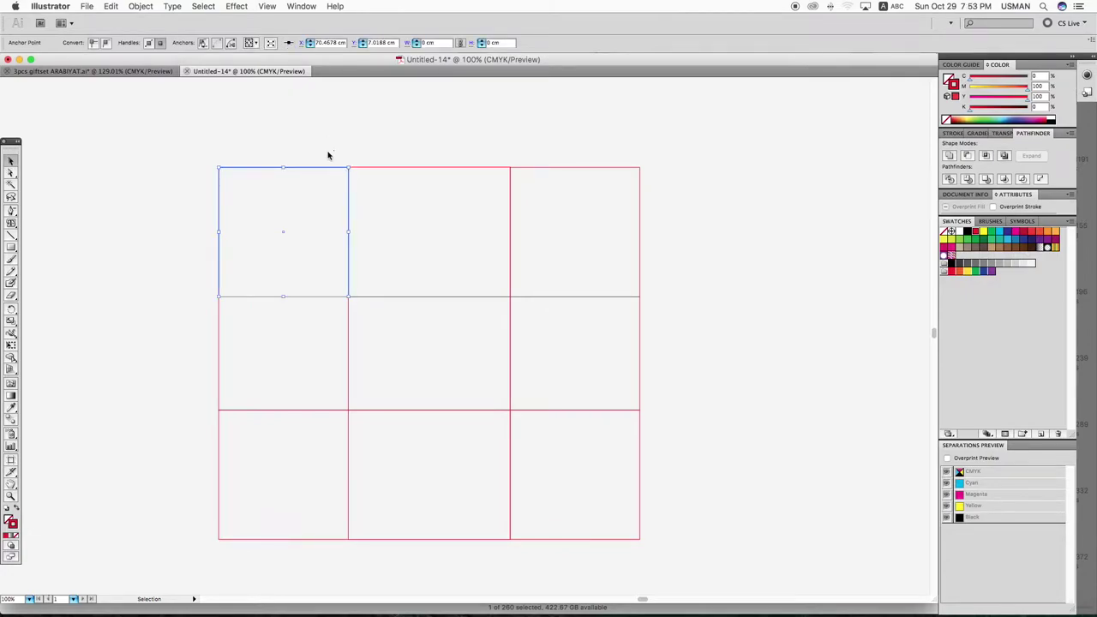
{"action": "left_click", "coordinate": [521, 165], "text": "shift"}
{"action": "left_click", "coordinate": [542, 169]}
{"action": "key", "text": "a"}
{"action": "left_click", "coordinate": [371, 170]}
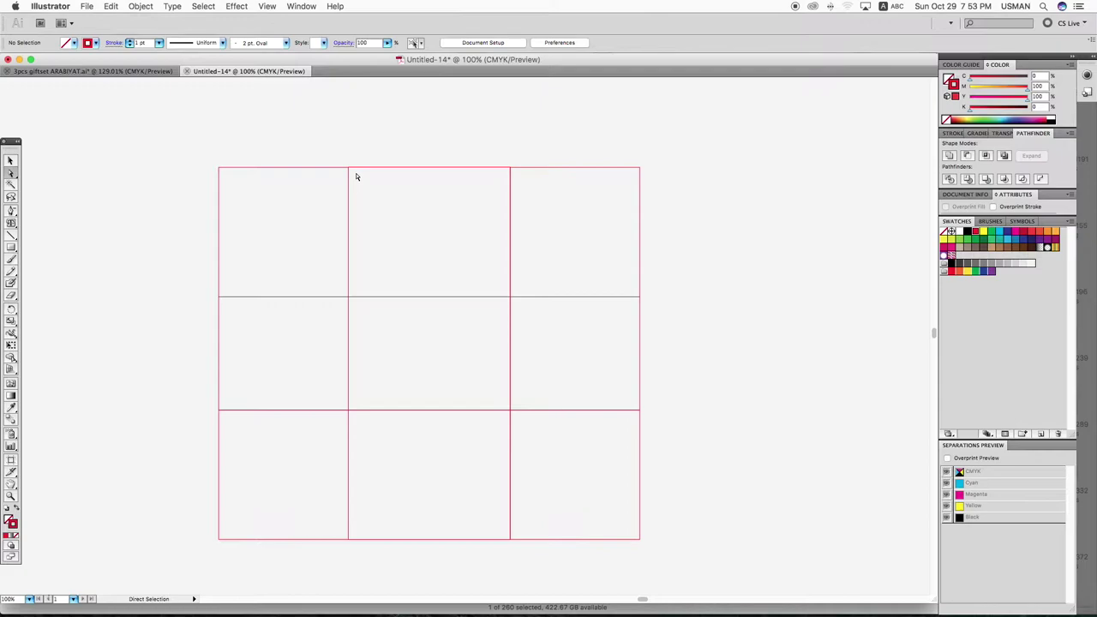
Nudge the top centre panel's upper corners outward so it tapers
{"action": "left_click", "coordinate": [349, 168]}
{"action": "key", "text": "shift+Left"}
{"action": "key", "text": "shift+Left"}
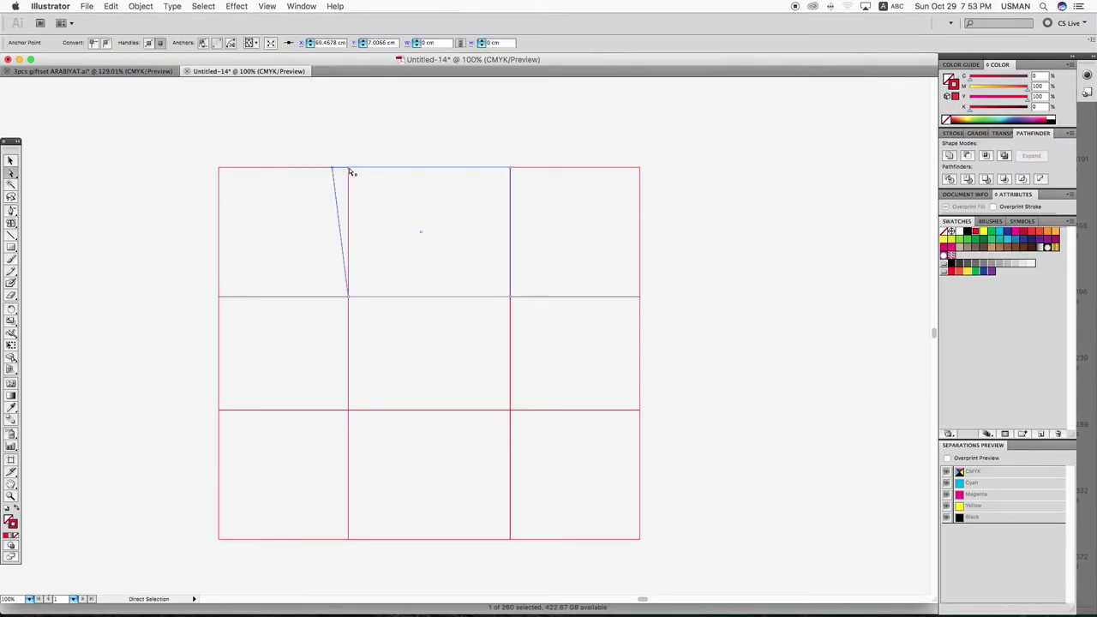
{"action": "left_click", "coordinate": [512, 171]}
{"action": "key", "text": "shift+Right"}
{"action": "key", "text": "shift+Right"}
{"action": "key", "text": "v"}
Delete the bottom row of panels
{"action": "left_click", "coordinate": [545, 516]}
{"action": "key", "text": "Delete"}
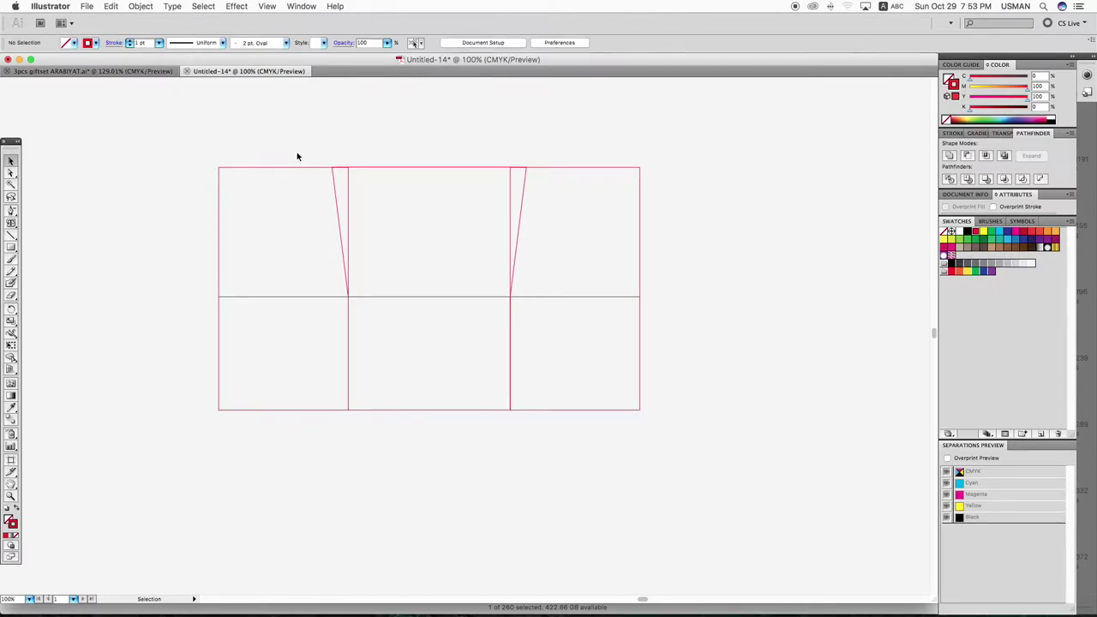
{"action": "left_click_drag", "start_coordinate": [269, 151], "coordinate": [687, 267]}
Slope the left side panel by raising its top-left and lowering its bottom-left corner
{"action": "left_click", "coordinate": [343, 363]}
{"action": "key", "text": "a"}
{"action": "left_click_drag", "start_coordinate": [203, 166], "coordinate": [617, 247]}
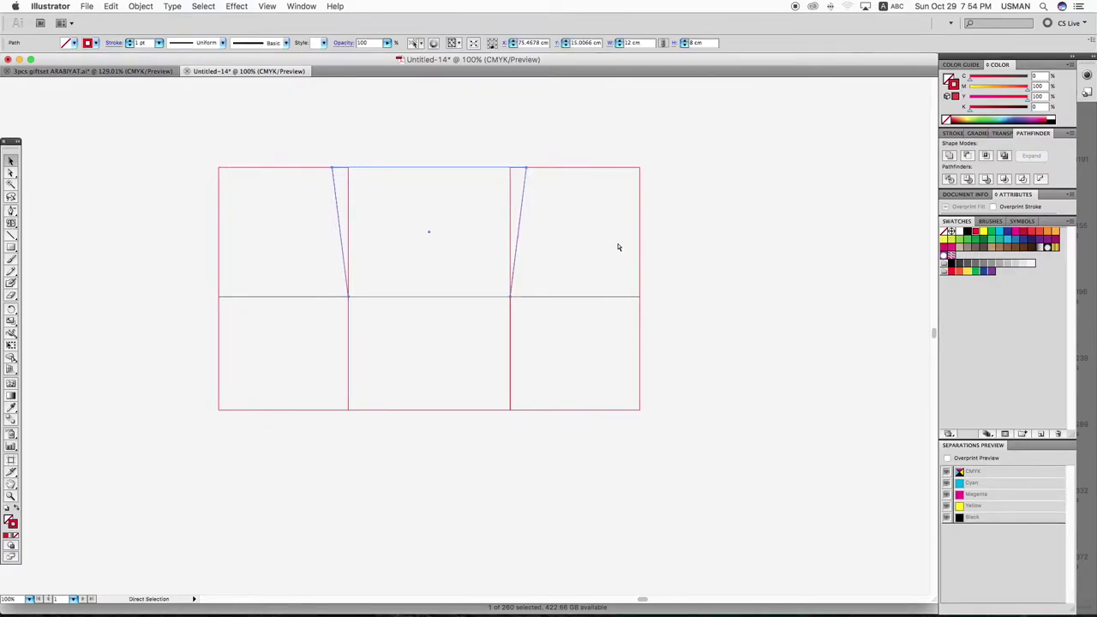
{"action": "left_click", "coordinate": [617, 247]}
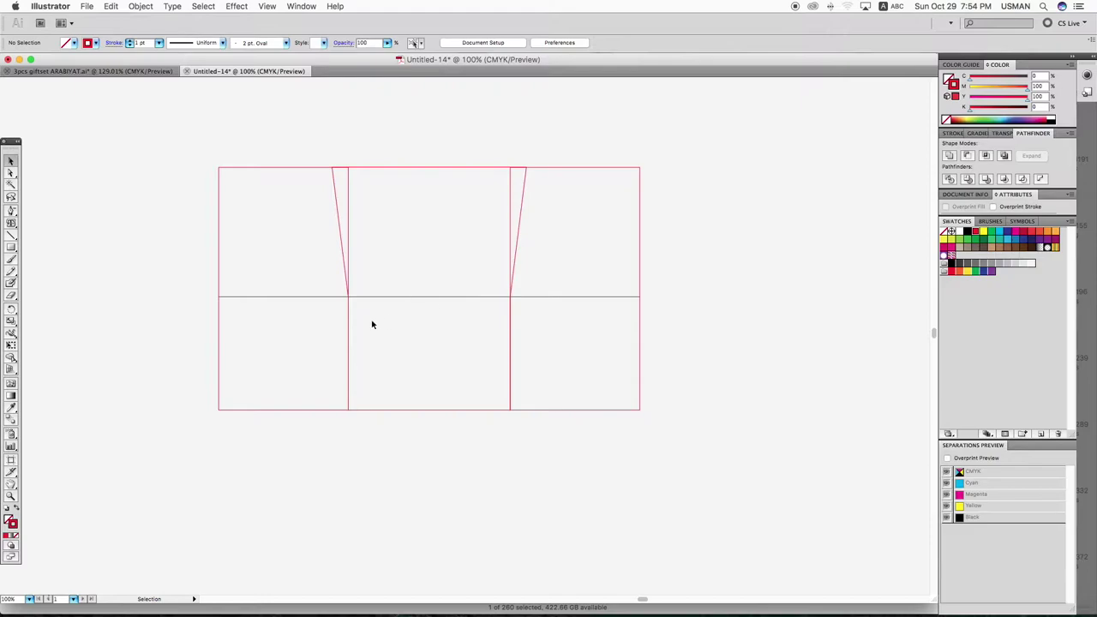
{"action": "left_click", "coordinate": [221, 302]}
{"action": "key", "text": "shift+Up"}
{"action": "key", "text": "shift+Up"}
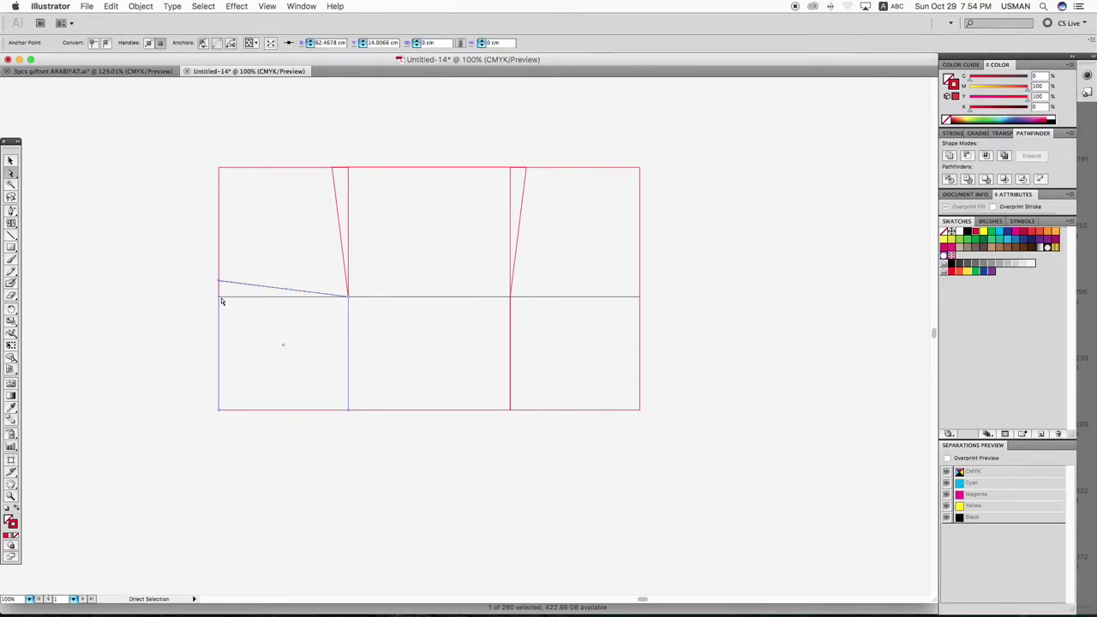
{"action": "left_click", "coordinate": [220, 413]}
{"action": "key", "text": "shift+Down"}
{"action": "key", "text": "shift+Down"}
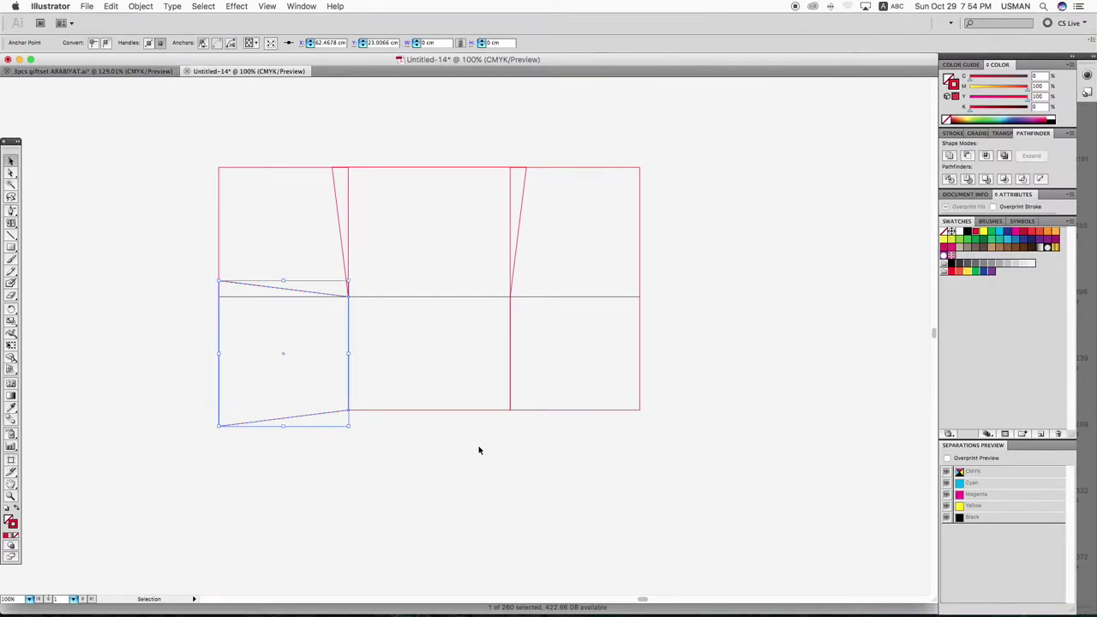
{"action": "left_click", "coordinate": [480, 448]}
Slope the right side panel by lowering its bottom-right and raising its top-right corner
{"action": "left_click", "coordinate": [641, 411]}
{"action": "key", "text": "shift+Down"}
{"action": "key", "text": "shift+Down"}
{"action": "left_click", "coordinate": [639, 297]}
{"action": "key", "text": "shift+Up"}
{"action": "key", "text": "shift+Up"}
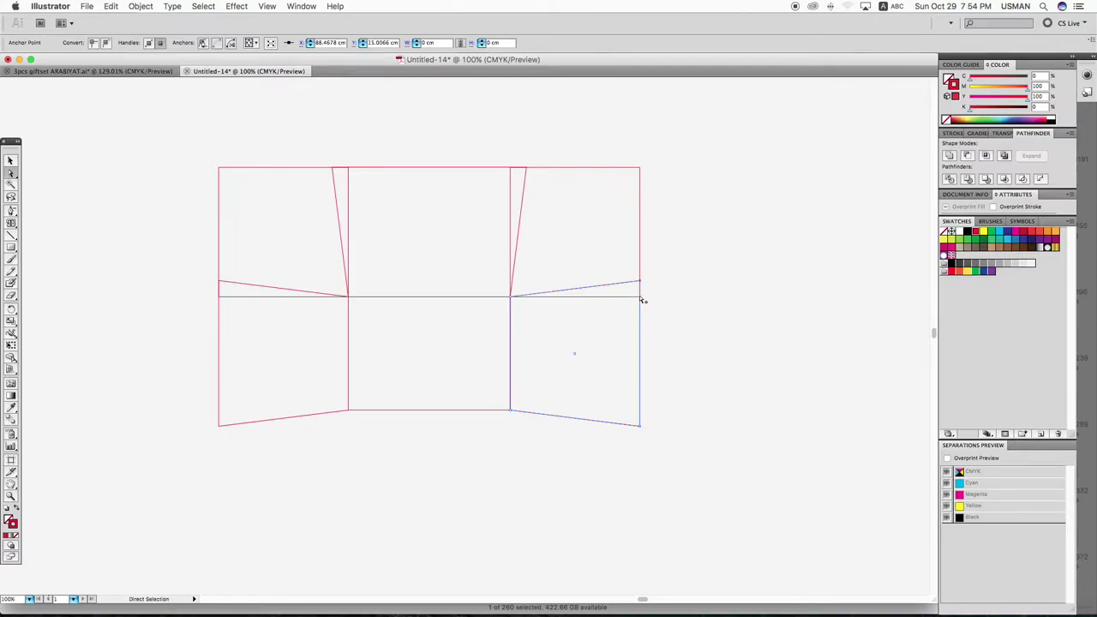
{"action": "key", "text": "v"}
{"action": "left_click", "coordinate": [694, 364]}
Divide all panel shapes with Pathfinder and ungroup the resulting pieces
{"action": "key", "text": "ctrl+a"}
{"action": "left_click", "coordinate": [673, 321]}
{"action": "left_click_drag", "start_coordinate": [171, 131], "coordinate": [664, 447]}
{"action": "left_click", "coordinate": [949, 179]}
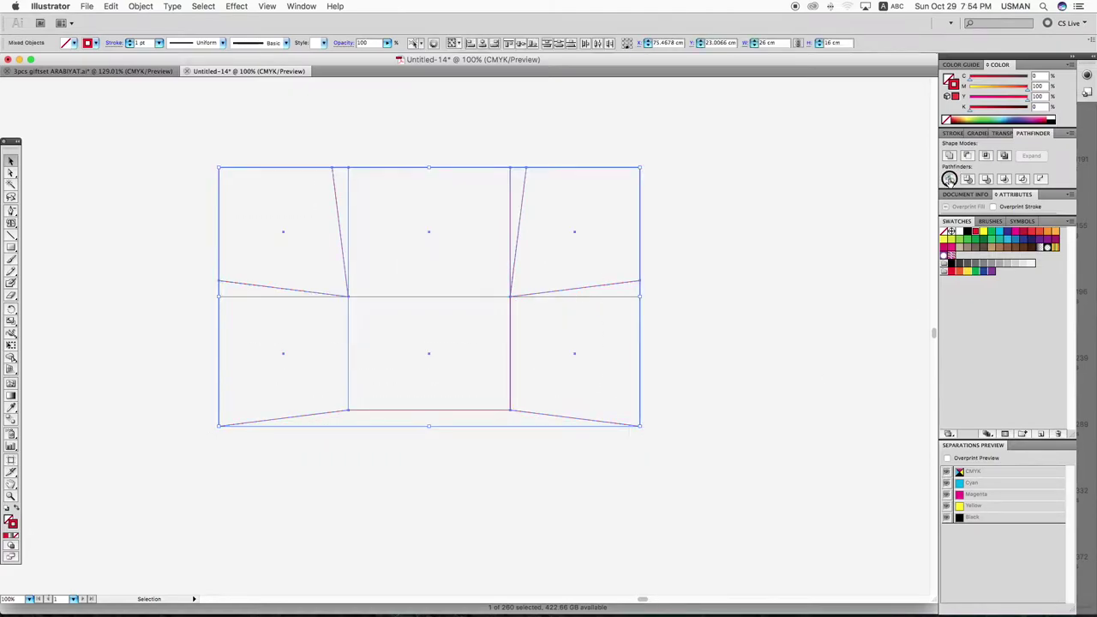
{"action": "right_click", "coordinate": [681, 247]}
{"action": "left_click", "coordinate": [698, 308]}
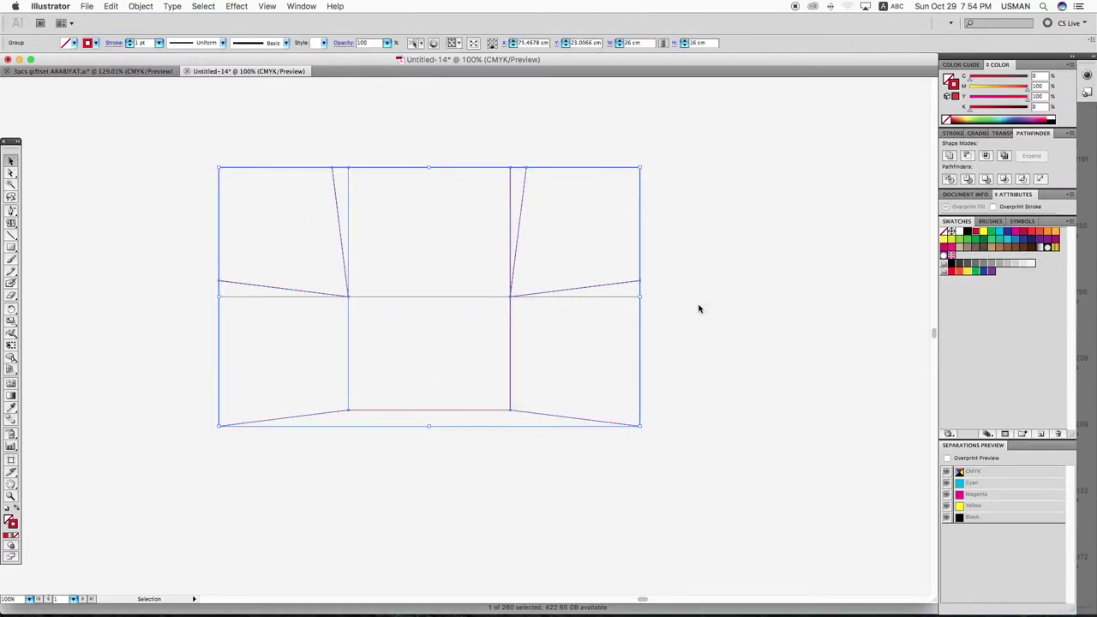
{"action": "left_click", "coordinate": [543, 236]}
Select and inspect the individual panels, undoing an accidental deletion of the top shapes
{"action": "left_click_drag", "start_coordinate": [345, 163], "coordinate": [518, 192]}
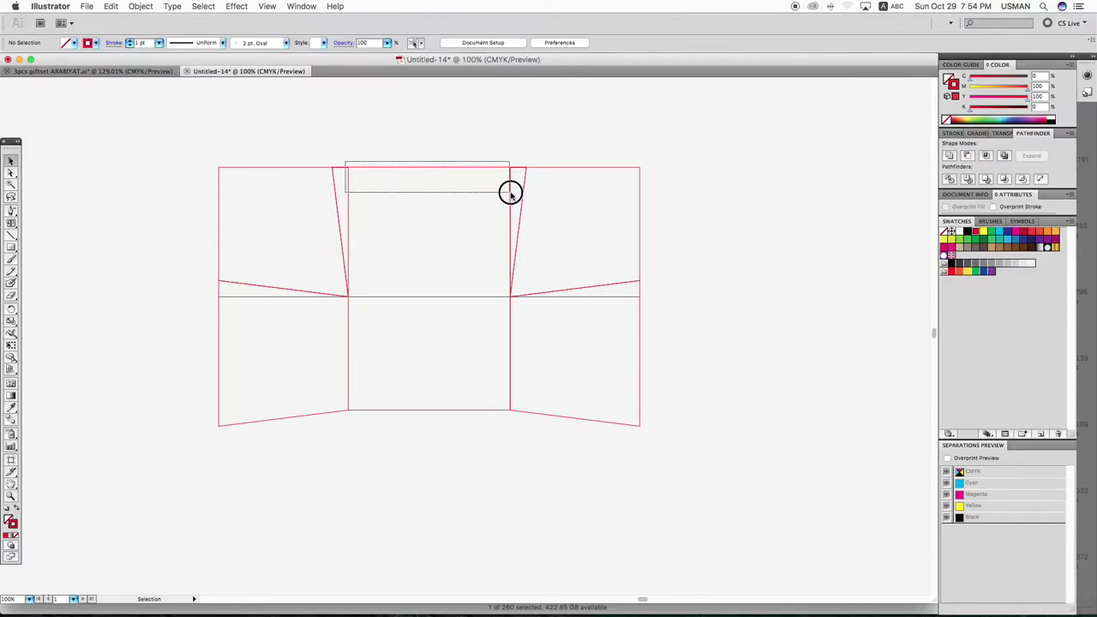
{"action": "key", "text": "Delete"}
{"action": "key", "text": "super+z"}
{"action": "left_click", "coordinate": [754, 386]}
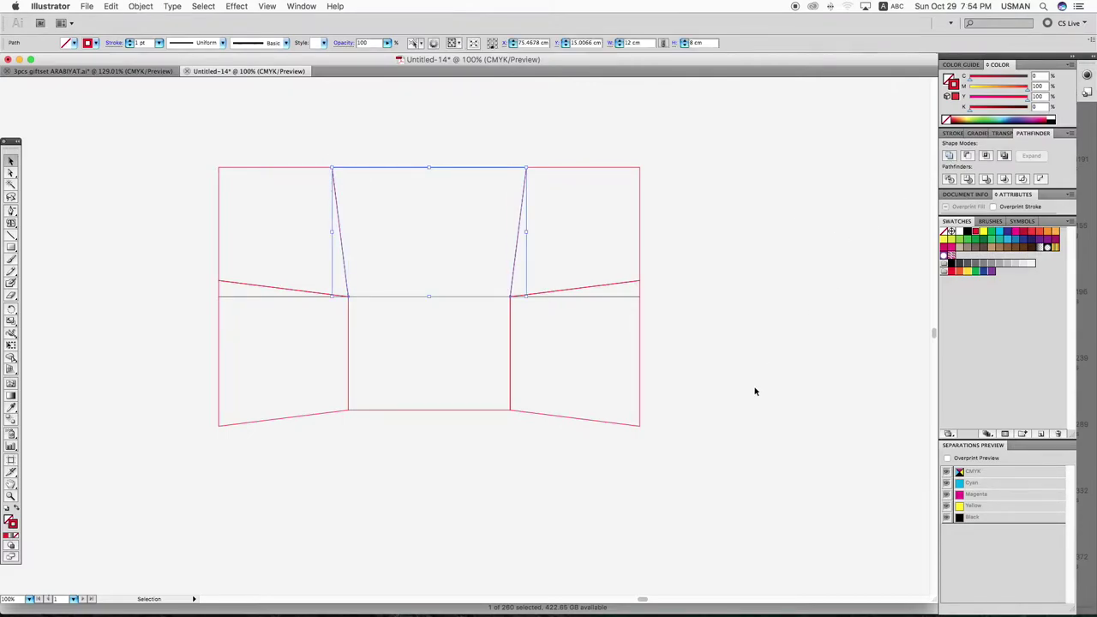
{"action": "mouse_move", "coordinate": [208, 302]}
{"action": "left_mouse_down"}
{"action": "mouse_move", "coordinate": [245, 345]}
{"action": "mouse_move", "coordinate": [282, 424]}
{"action": "left_mouse_up"}
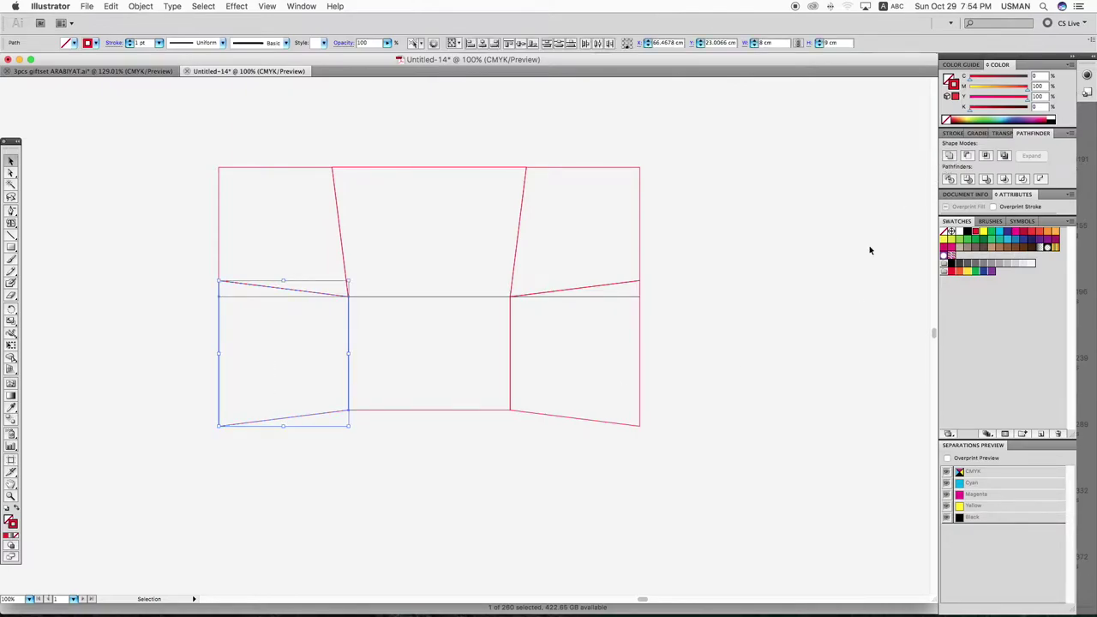
{"action": "left_click", "coordinate": [696, 334]}
{"action": "left_click", "coordinate": [219, 302]}
{"action": "left_click", "coordinate": [663, 301]}
{"action": "left_click_drag", "start_coordinate": [651, 294], "coordinate": [609, 323]}
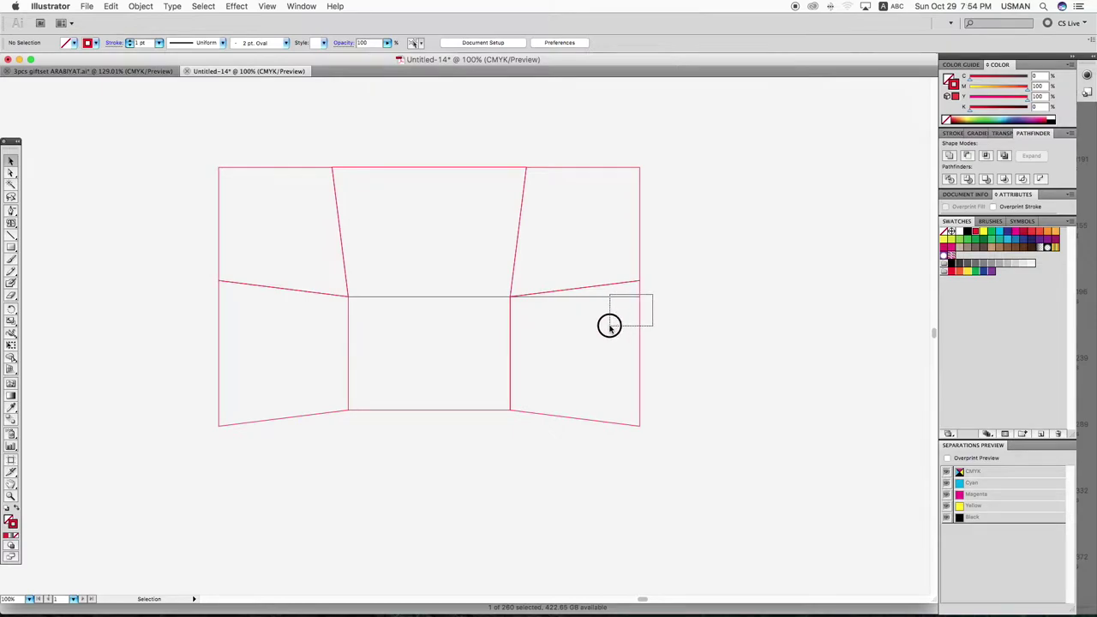
{"action": "left_click", "coordinate": [801, 287]}
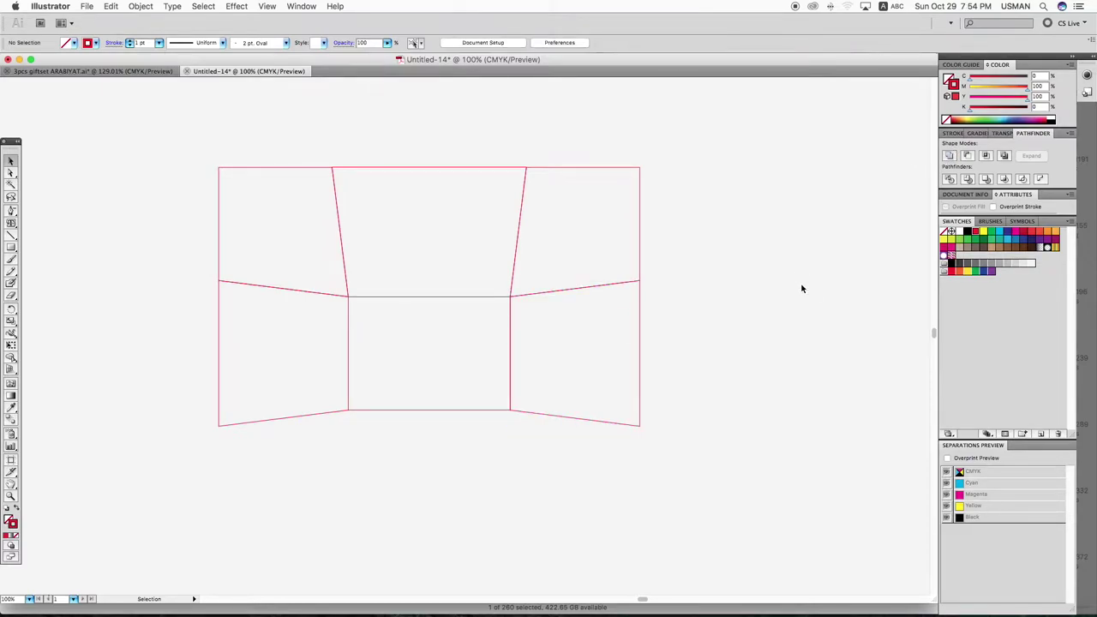
Copy the upper panels below the layout and reflect the copy vertically
{"action": "left_click_drag", "start_coordinate": [244, 151], "coordinate": [550, 227]}
{"action": "mouse_move", "coordinate": [539, 177]}
{"action": "left_mouse_down"}
{"action": "mouse_move", "coordinate": [561, 160]}
{"action": "mouse_move", "coordinate": [520, 417]}
{"action": "left_mouse_up"}
{"action": "right_click", "coordinate": [523, 386]}
{"action": "mouse_move", "coordinate": [553, 515]}
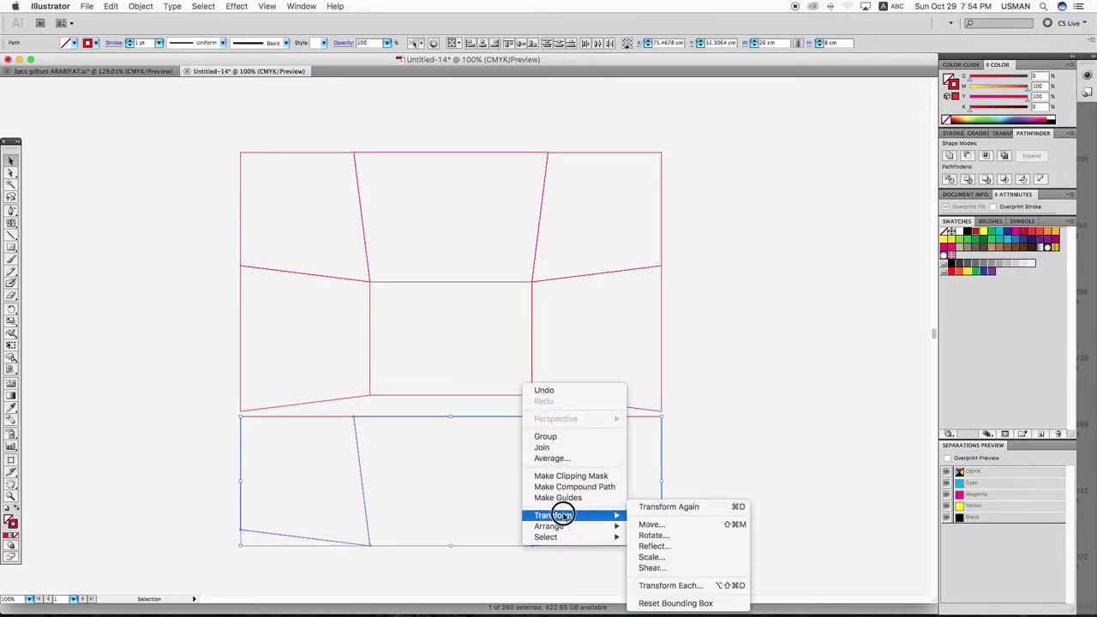
{"action": "left_click", "coordinate": [651, 545]}
{"action": "left_click", "coordinate": [610, 189]}
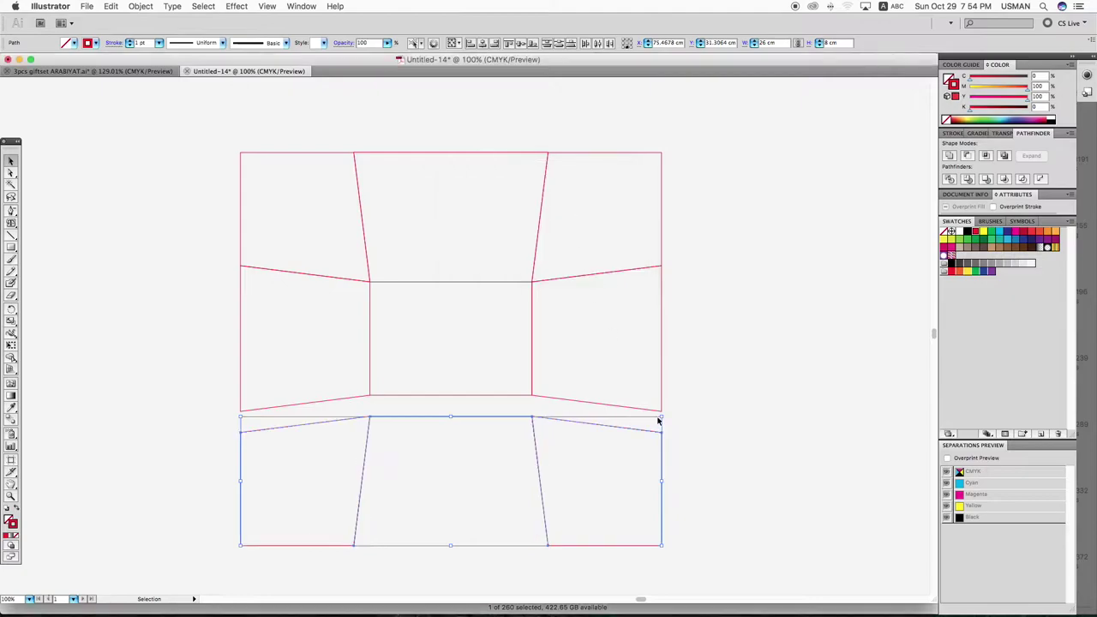
Snap the reflected copy flush against the upper panels and zoom out to the whole layout
{"action": "key", "text": "super+y"}
{"action": "left_click_drag", "start_coordinate": [533, 420], "coordinate": [531, 398]}
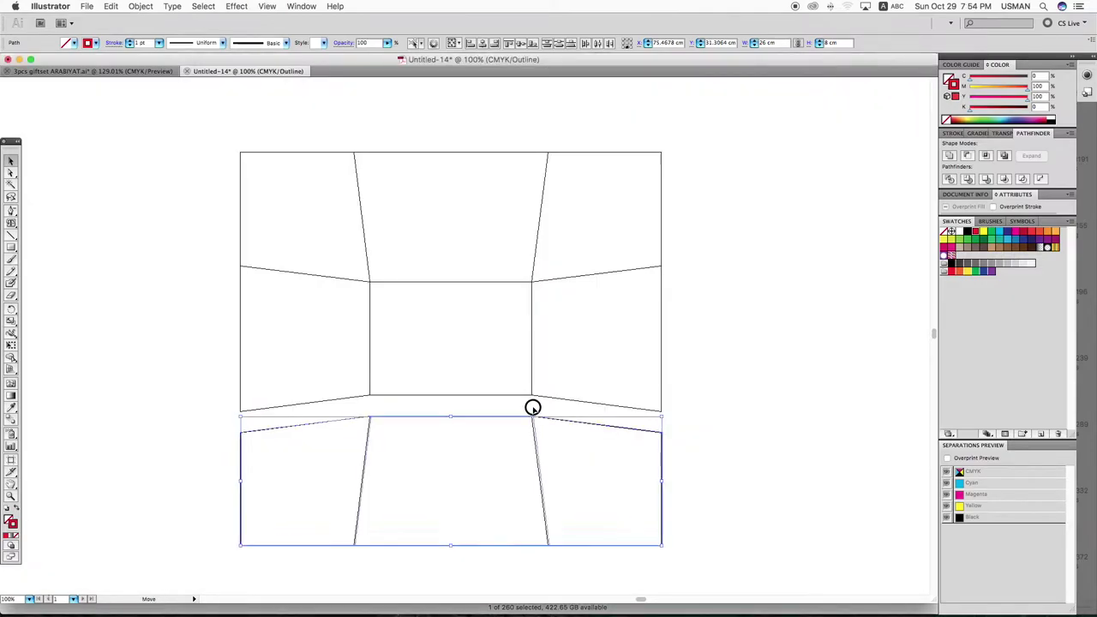
{"action": "left_click", "coordinate": [807, 387]}
{"action": "key", "text": "super+y"}
{"action": "key", "text": "super+minus"}
{"action": "left_click_drag", "start_coordinate": [605, 356], "coordinate": [600, 423]}
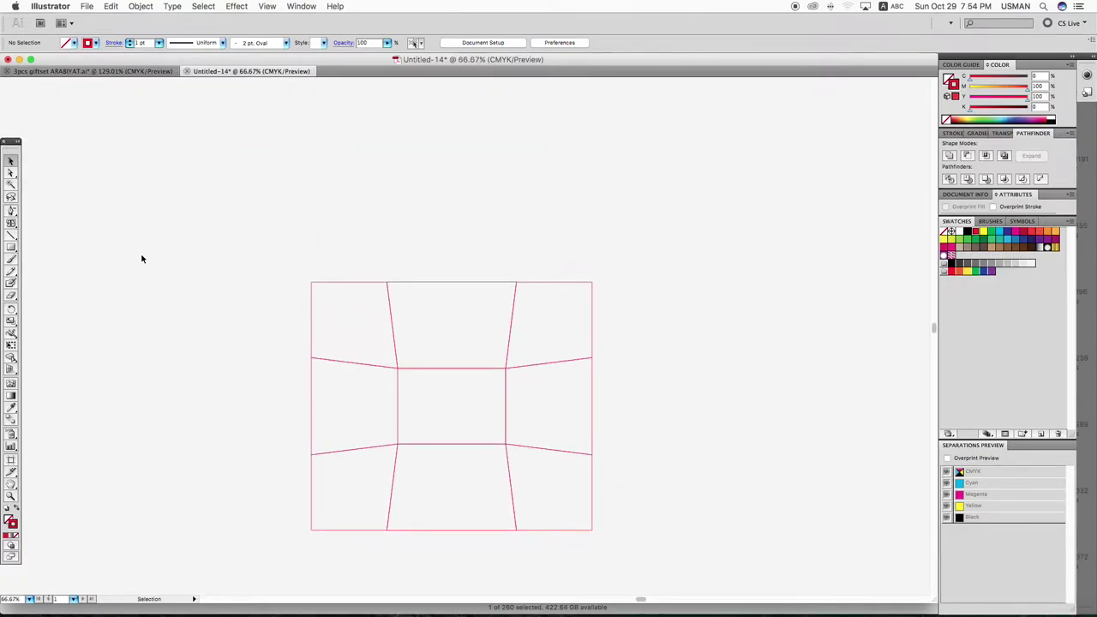
Draw diagonal fold lines from the four outer corners to the centre panel's corners
{"action": "left_click", "coordinate": [11, 236]}
{"action": "key", "text": "super+y"}
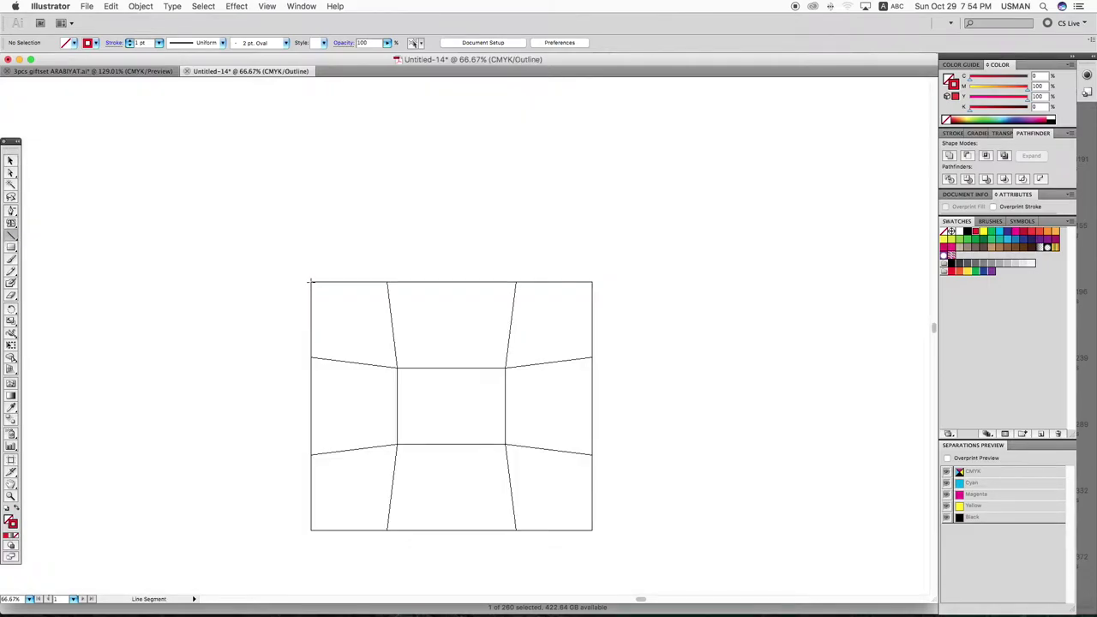
{"action": "left_click_drag", "start_coordinate": [269, 257], "coordinate": [673, 559]}
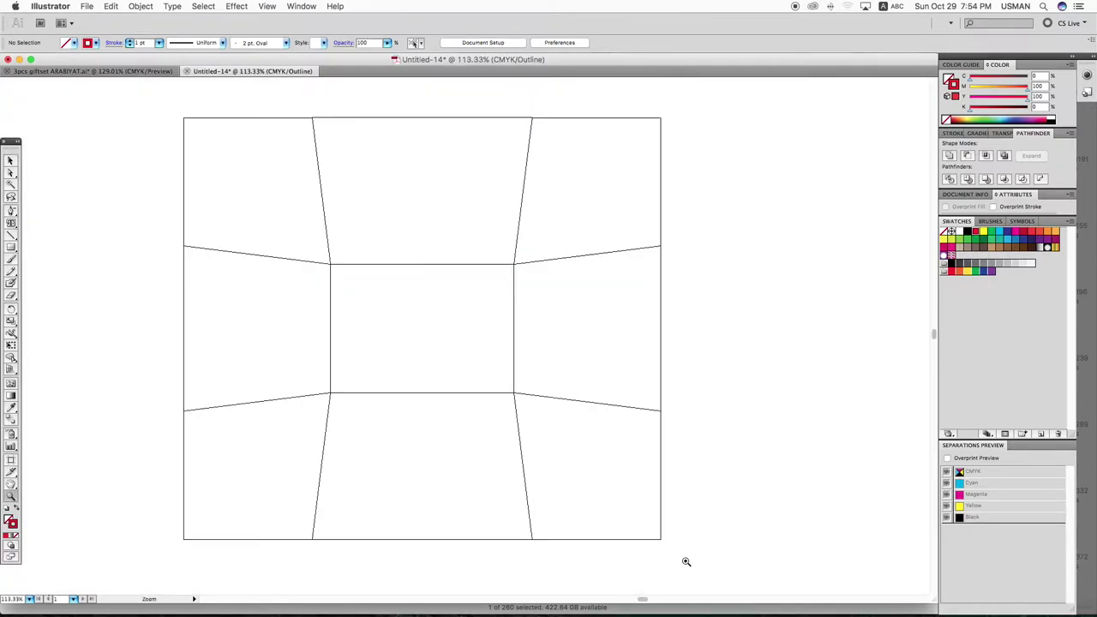
{"action": "left_click", "coordinate": [11, 236]}
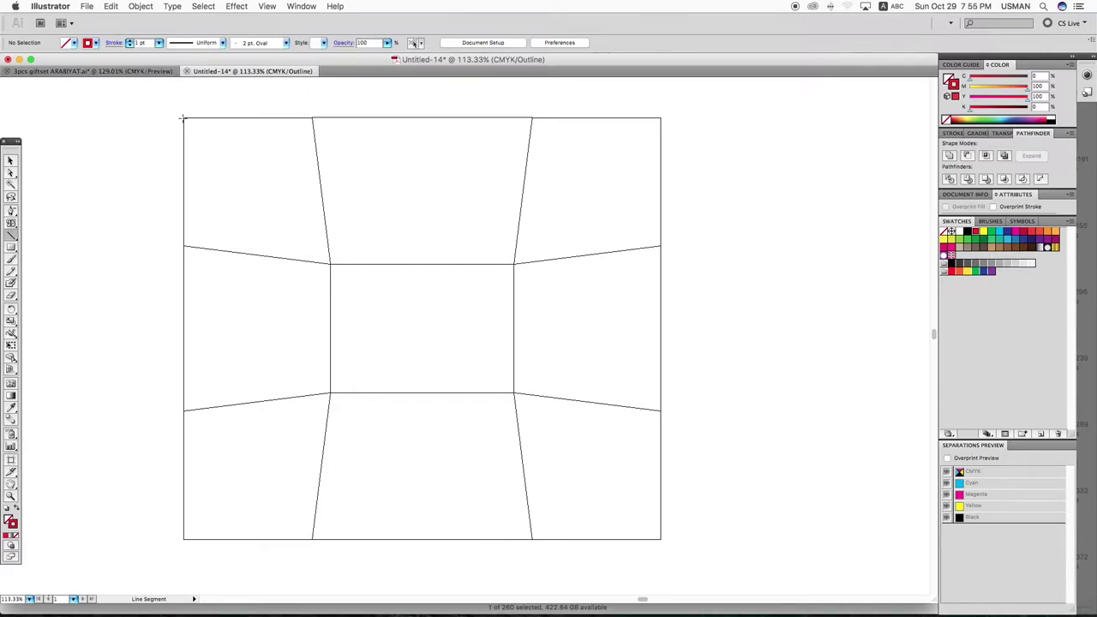
{"action": "left_click_drag", "start_coordinate": [183, 117], "coordinate": [331, 263]}
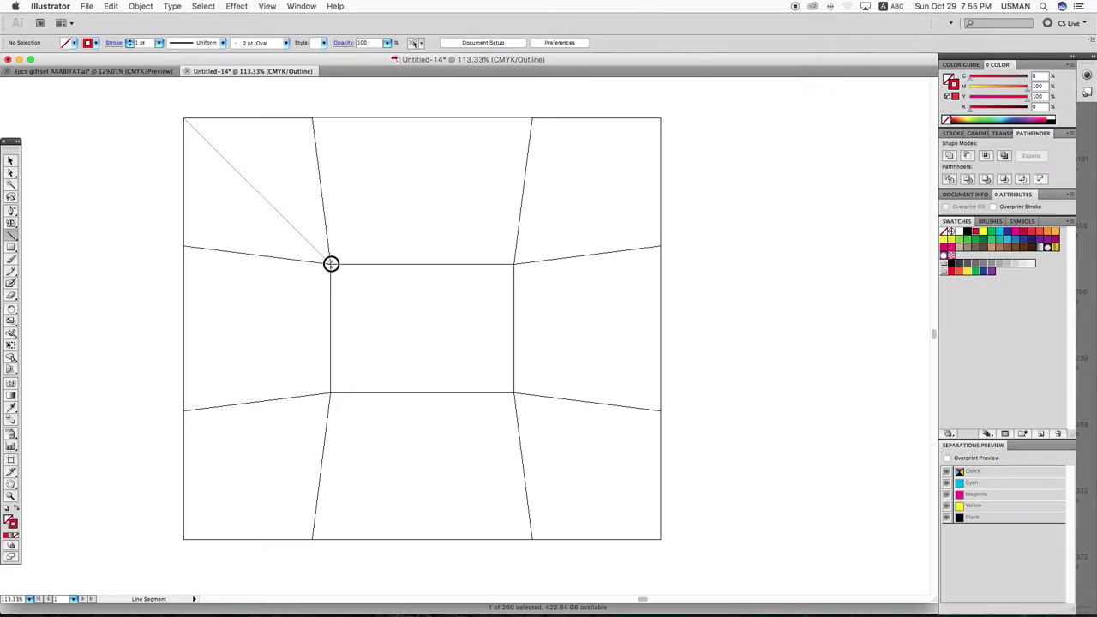
{"action": "left_click_drag", "start_coordinate": [331, 263], "coordinate": [331, 263]}
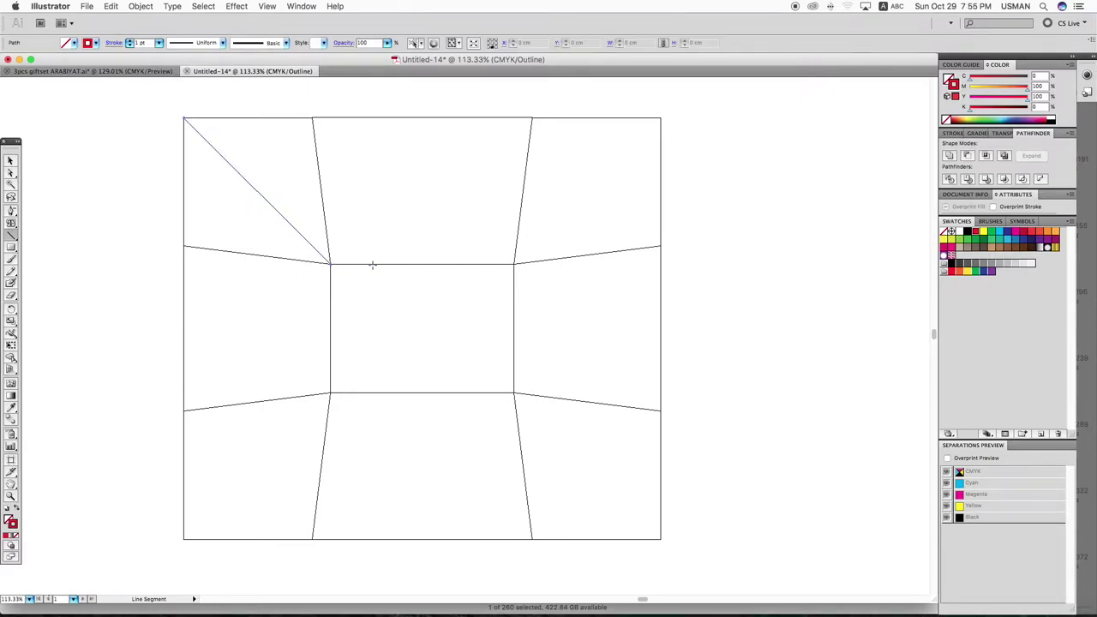
{"action": "left_click_drag", "start_coordinate": [661, 117], "coordinate": [514, 263]}
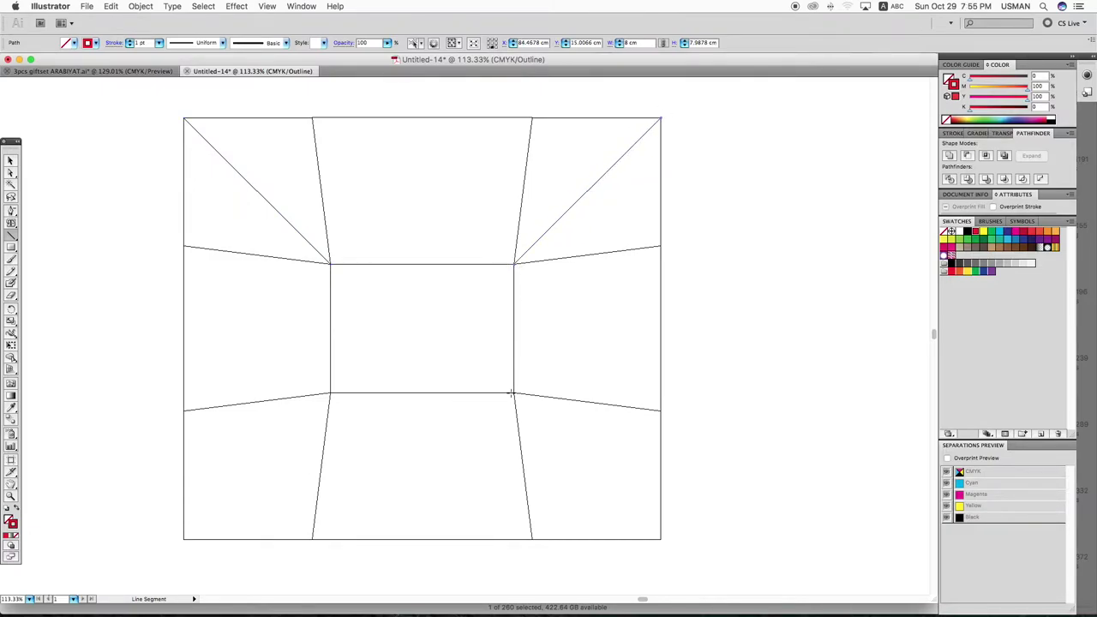
{"action": "mouse_move", "coordinate": [512, 394]}
{"action": "left_mouse_down"}
{"action": "mouse_move", "coordinate": [639, 546]}
{"action": "mouse_move", "coordinate": [661, 539]}
{"action": "left_mouse_up"}
{"action": "left_click_drag", "start_coordinate": [330, 394], "coordinate": [184, 538]}
Hide the diagonal lines one by one, then show all four again selected together
{"action": "key", "text": "v"}
{"action": "key", "text": "super+y"}
{"action": "key", "text": "Delete"}
{"action": "left_click", "coordinate": [531, 410]}
{"action": "key", "text": "Delete"}
{"action": "left_click", "coordinate": [567, 212]}
{"action": "key", "text": "super+3"}
{"action": "left_click", "coordinate": [284, 219]}
{"action": "key", "text": "super+3"}
{"action": "key", "text": "super+alt+3"}
{"action": "left_click", "coordinate": [953, 134]}
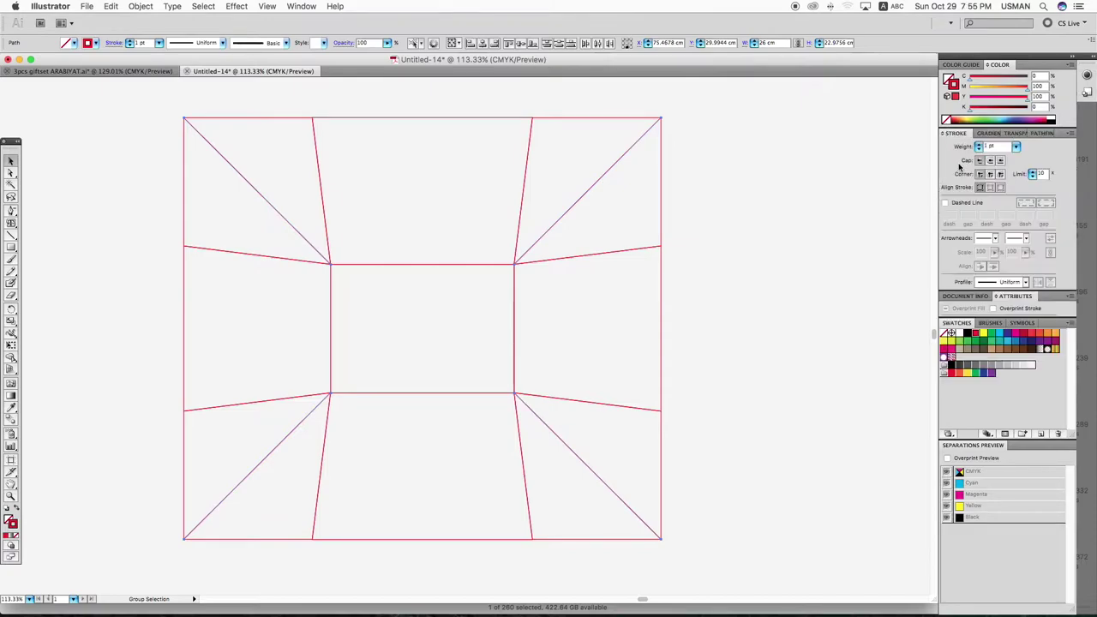
Make the selected diagonal fold lines dashed with a 2.84 pt dash length
{"action": "left_click", "coordinate": [945, 202]}
{"action": "key", "text": "v"}
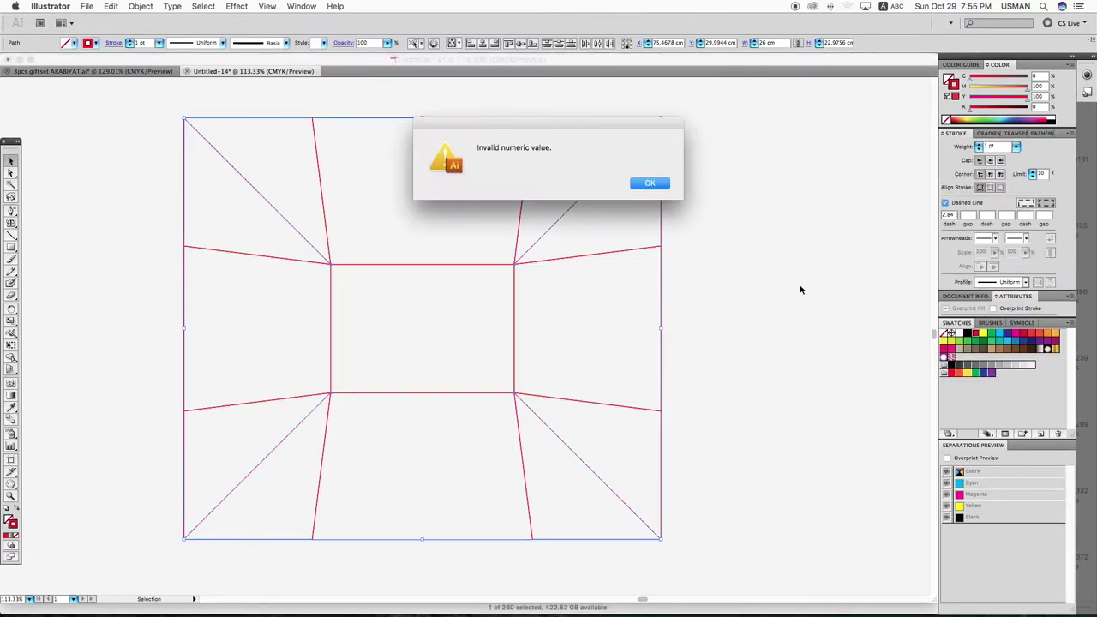
{"action": "left_click", "coordinate": [660, 188]}
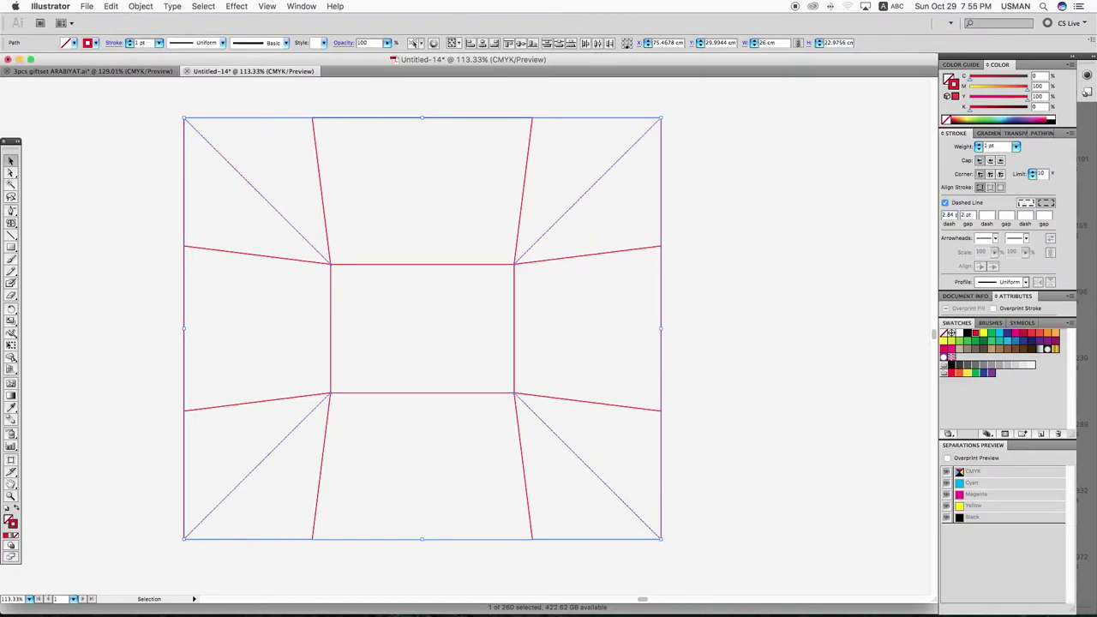
{"action": "scroll", "coordinate": [746, 286], "scroll_direction": "up", "scroll_amount": 2}
{"action": "scroll", "coordinate": [746, 286], "scroll_direction": "left", "scroll_amount": 1}
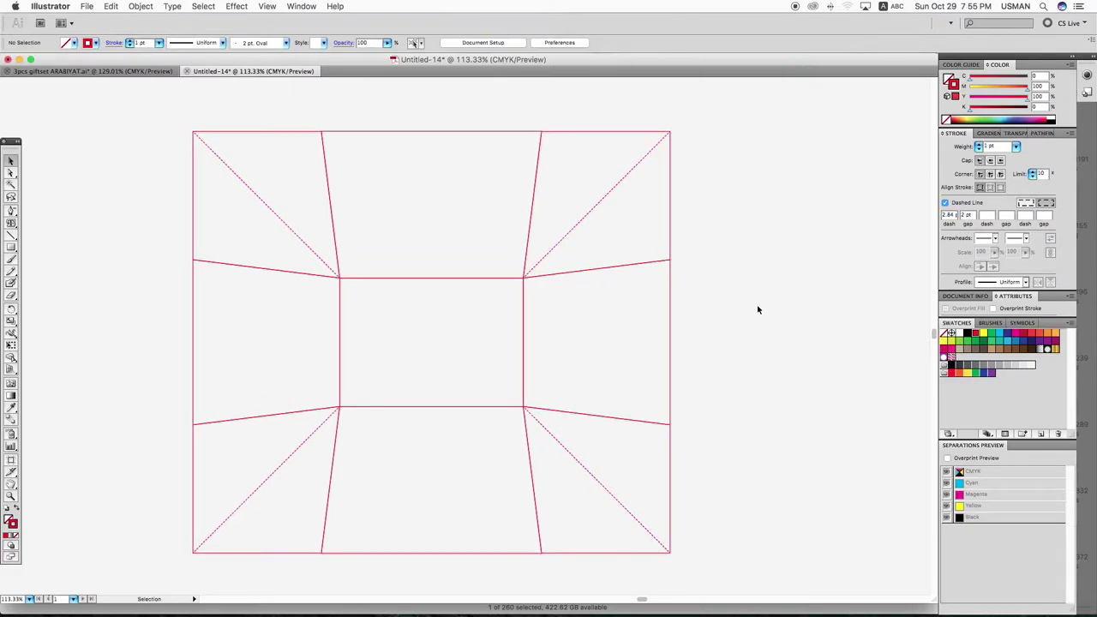
{"action": "key", "text": "super+v"}
{"action": "key", "text": "Return"}
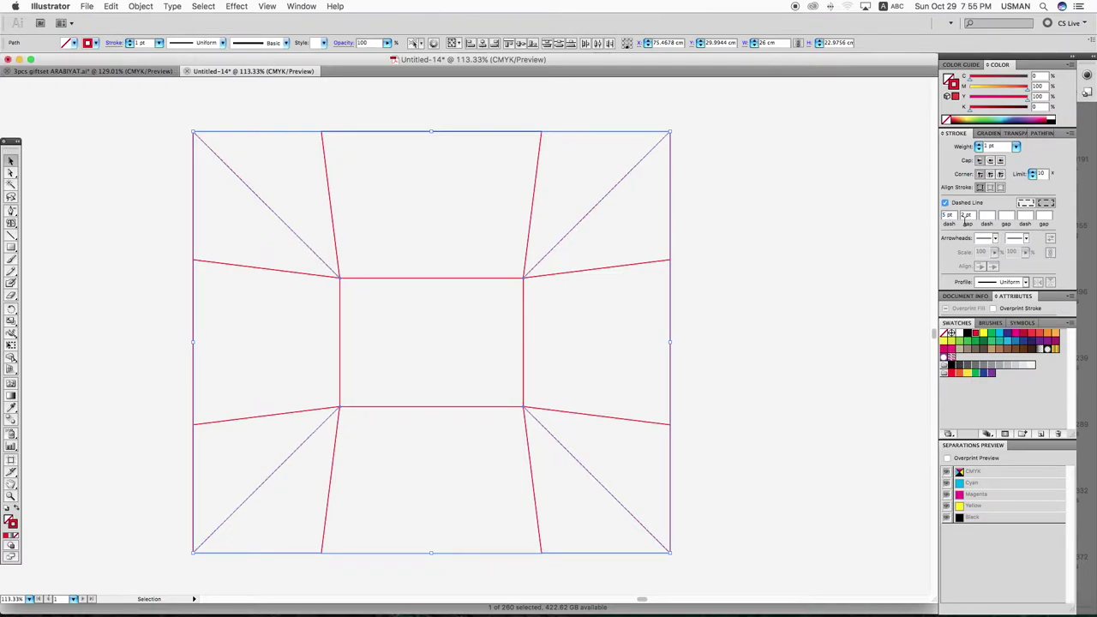
In outline view, draw a side flap rectangle beside the right panel
{"action": "key", "text": "super+shift+a"}
{"action": "key", "text": "super+y"}
{"action": "key", "text": "m"}
{"action": "left_click_drag", "start_coordinate": [619, 245], "coordinate": [712, 415]}
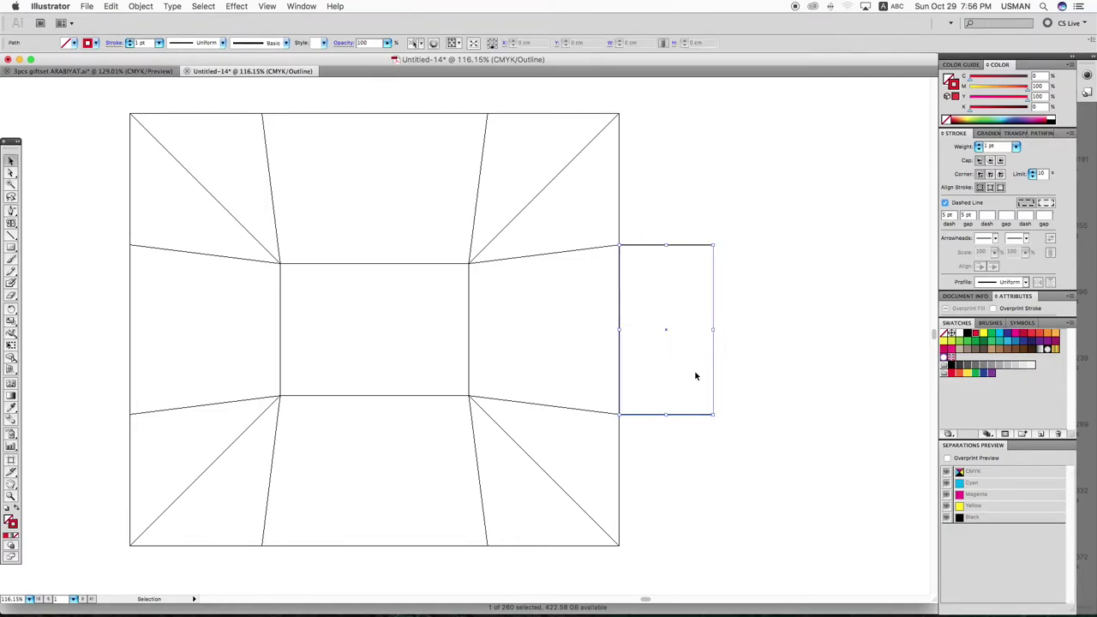
Return to colour preview, zoom in, and widen the flap rectangle slightly to the right
{"action": "key", "text": "super+y"}
{"action": "key", "text": "super+0"}
{"action": "key", "text": "v"}
{"action": "left_click_drag", "start_coordinate": [69, 147], "coordinate": [706, 537]}
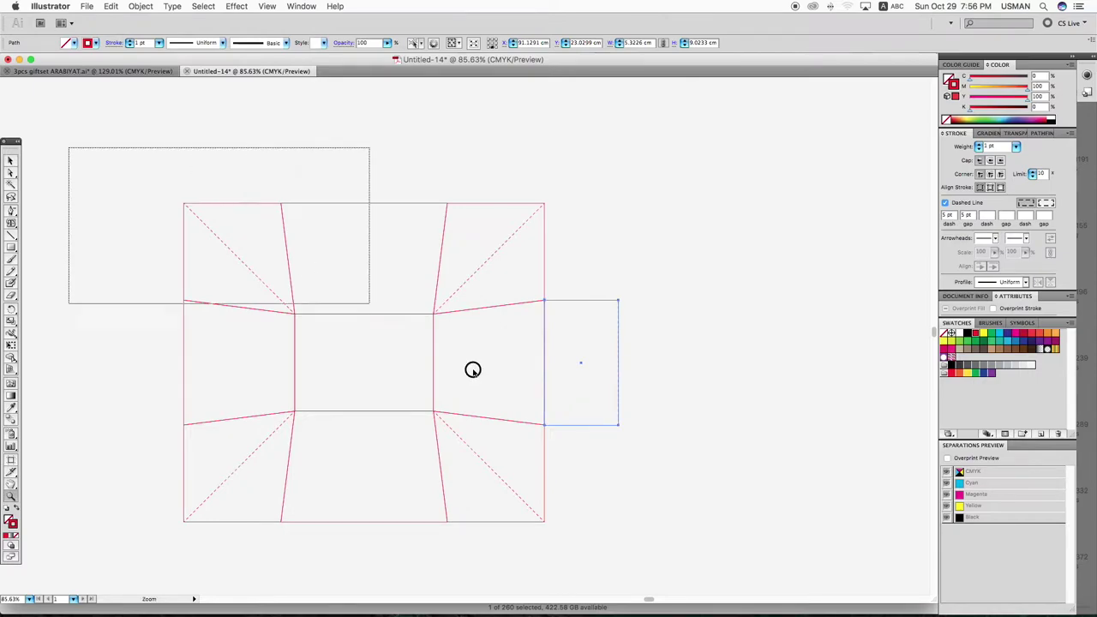
{"action": "key", "text": "i"}
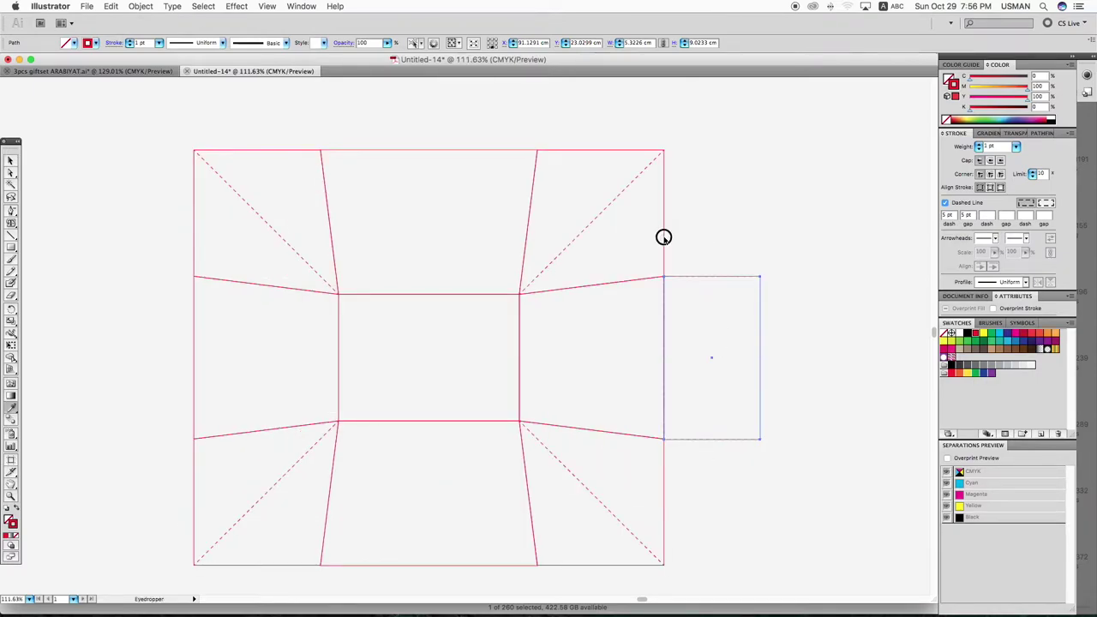
{"action": "key", "text": "v"}
{"action": "left_click_drag", "start_coordinate": [761, 357], "coordinate": [765, 356]}
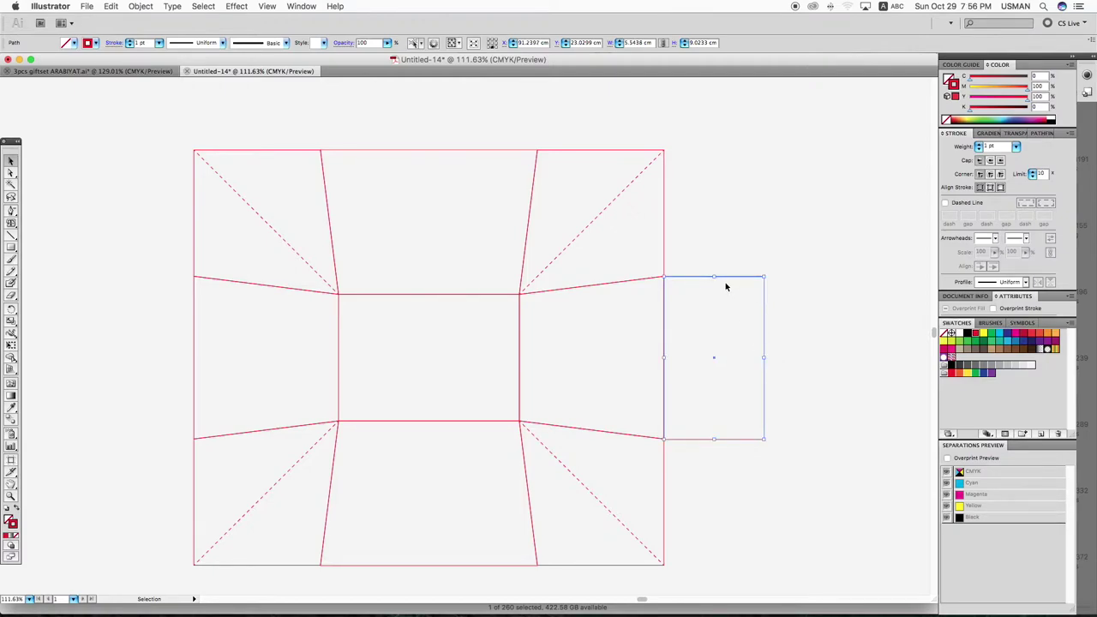
Try cutting the flap's top-right corner diagonally, then undo it back to a rectangle
{"action": "left_click_drag", "start_coordinate": [12, 211], "coordinate": [68, 217]}
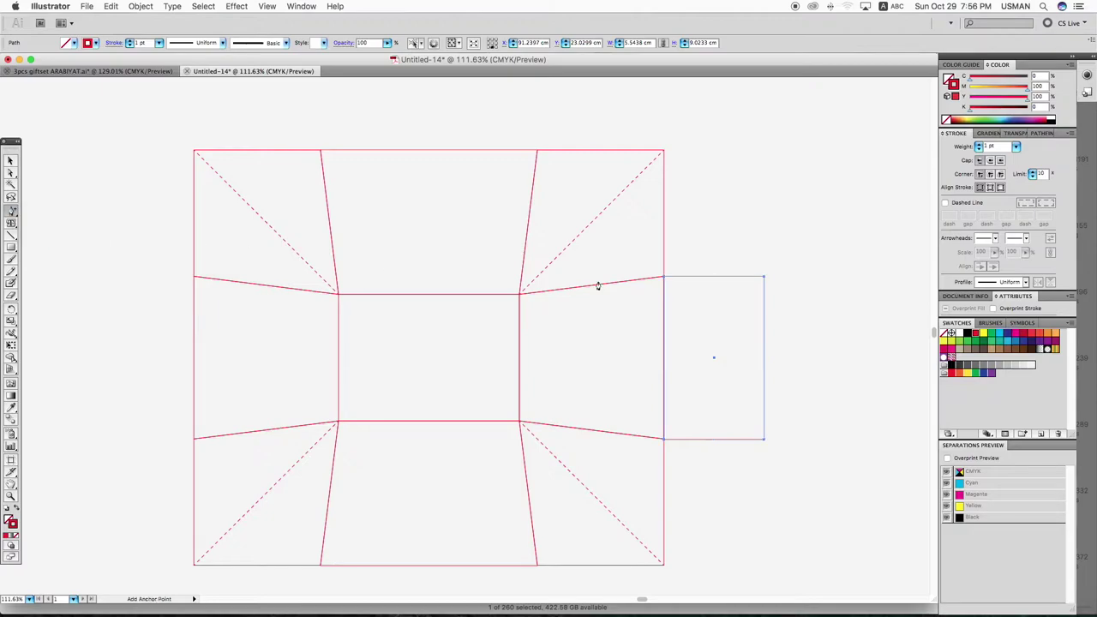
{"action": "left_click", "coordinate": [725, 277]}
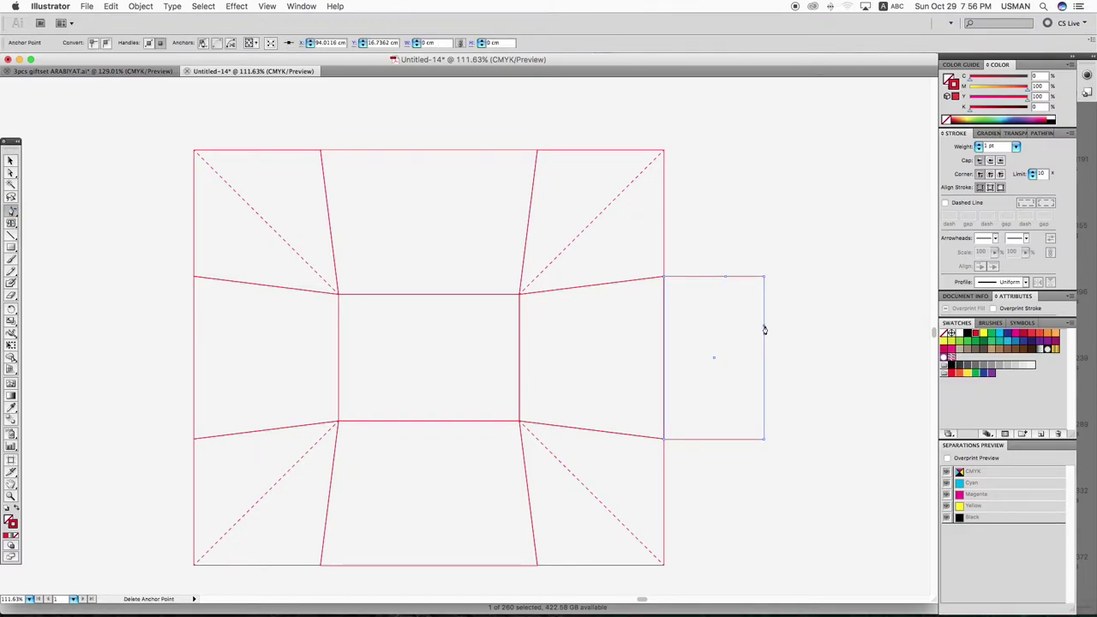
{"action": "left_click", "coordinate": [763, 277]}
{"action": "key", "text": "v"}
{"action": "left_click", "coordinate": [786, 327]}
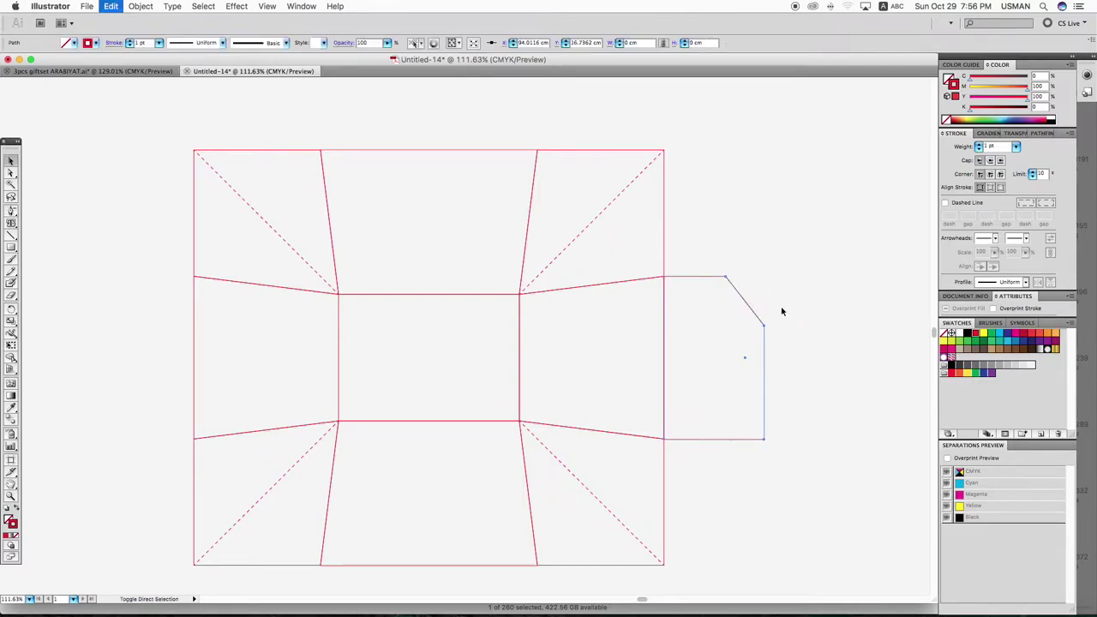
{"action": "left_click", "coordinate": [745, 301]}
{"action": "right_click", "coordinate": [744, 300]}
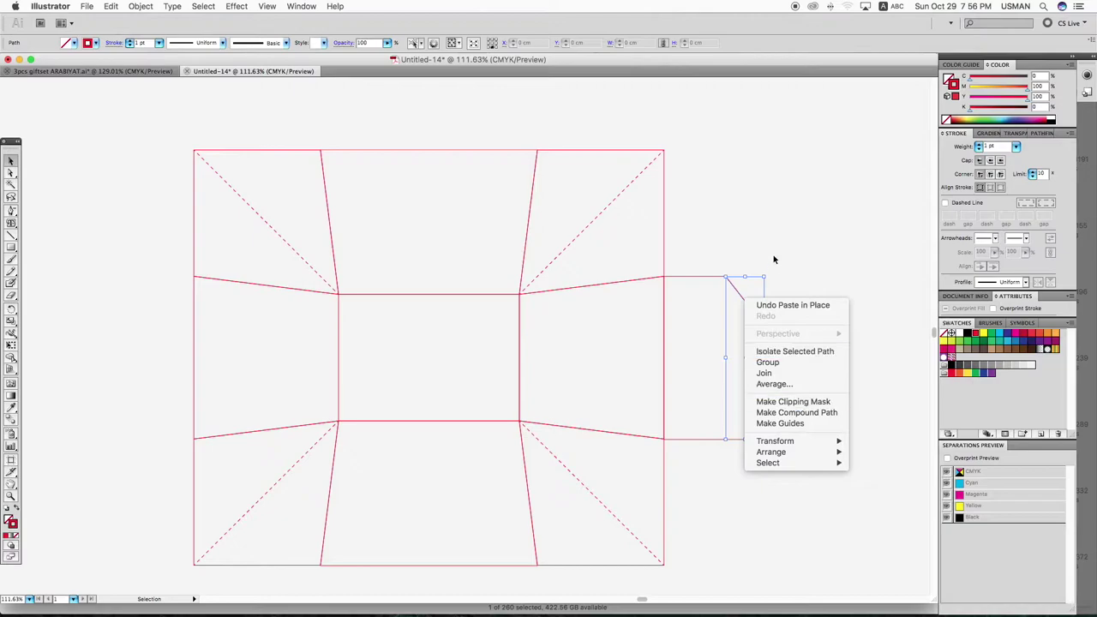
{"action": "left_click", "coordinate": [742, 299]}
{"action": "left_click", "coordinate": [766, 319]}
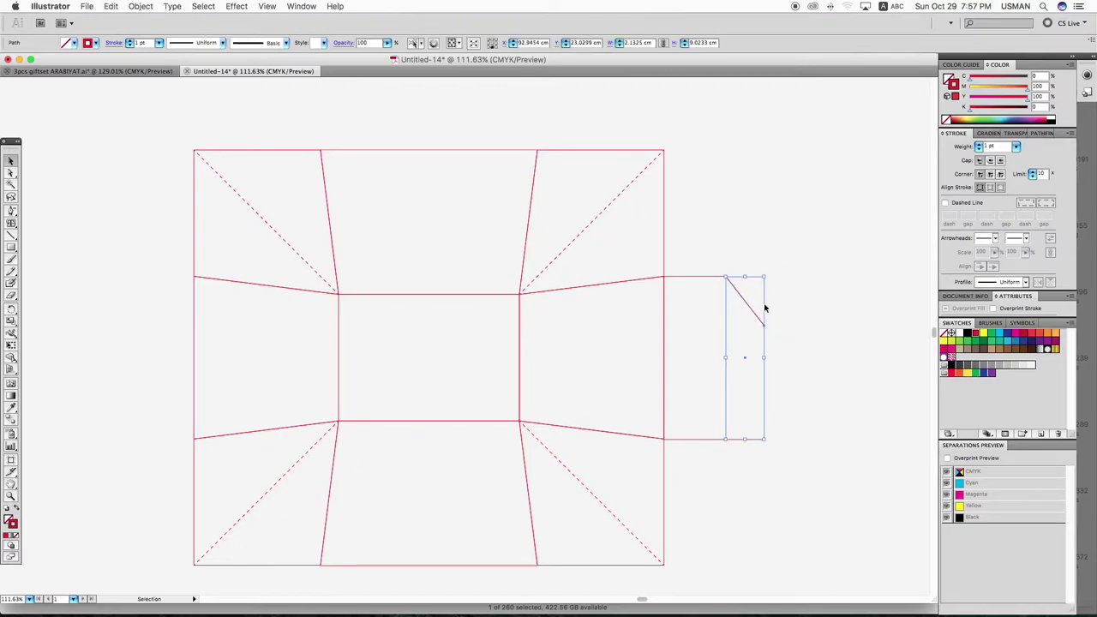
{"action": "key", "text": "super+z"}
{"action": "key", "text": "super+z"}
{"action": "key", "text": "super+z"}
{"action": "key", "text": "super+z"}
{"action": "left_click", "coordinate": [771, 306]}
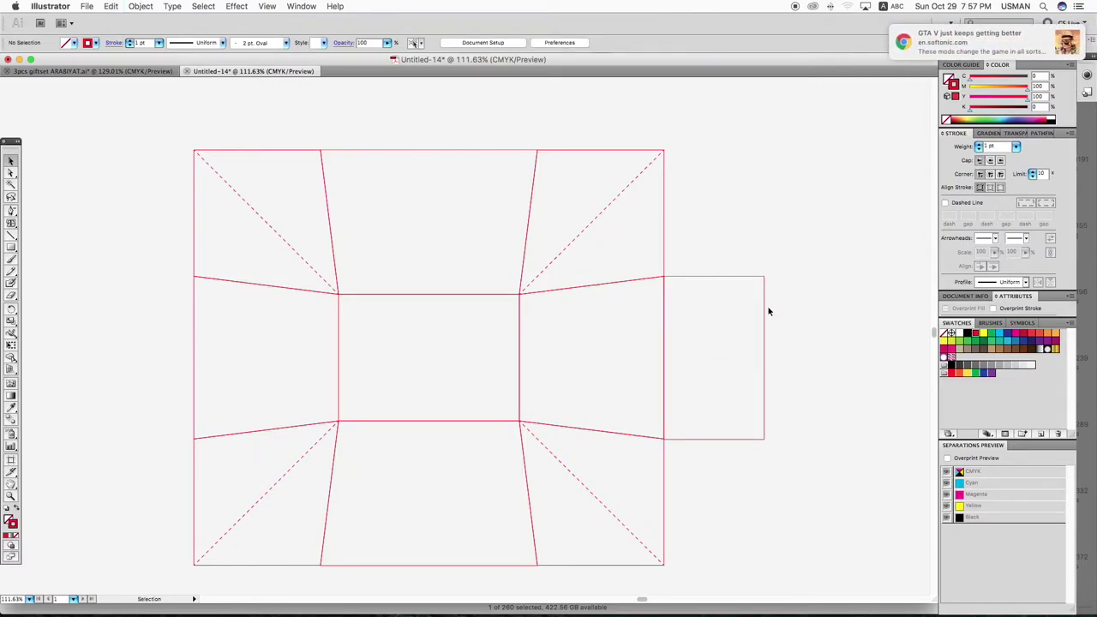
Cut the flap's top-right corner diagonally using added anchor points
{"action": "key", "text": "a"}
{"action": "left_click_drag", "start_coordinate": [12, 211], "coordinate": [66, 230]}
{"action": "left_click", "coordinate": [734, 278]}
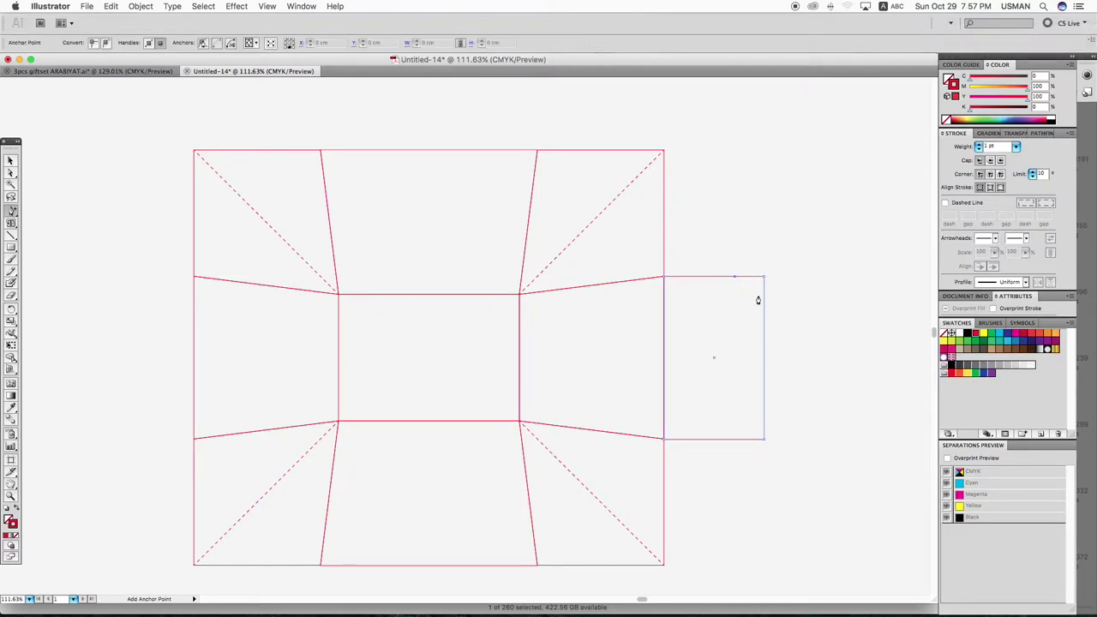
{"action": "left_click", "coordinate": [764, 317]}
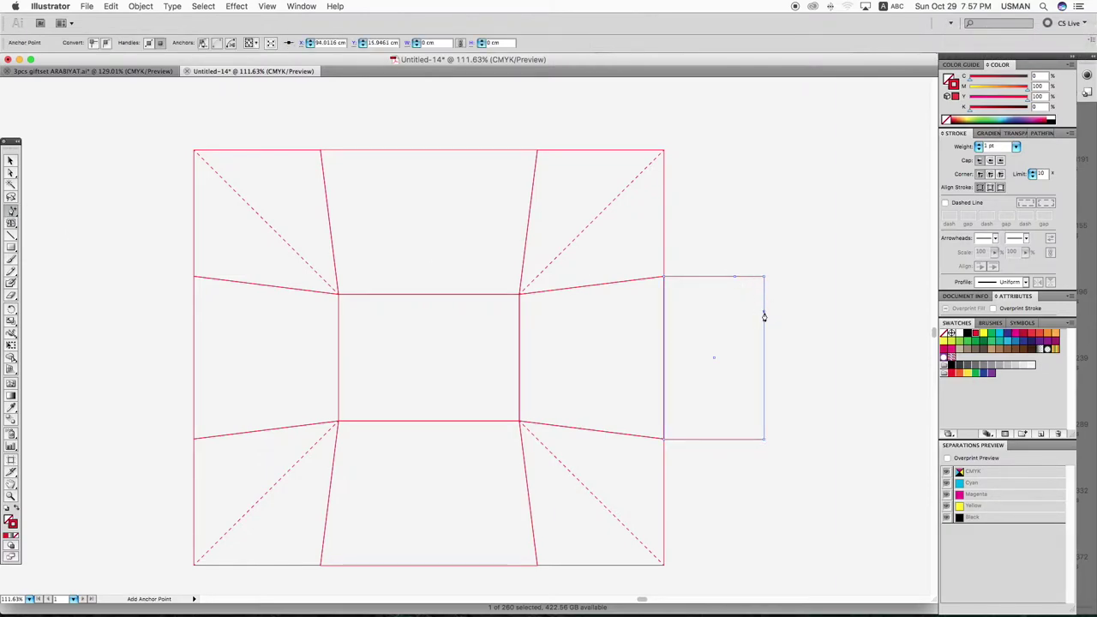
{"action": "left_click_drag", "start_coordinate": [12, 210], "coordinate": [66, 235]}
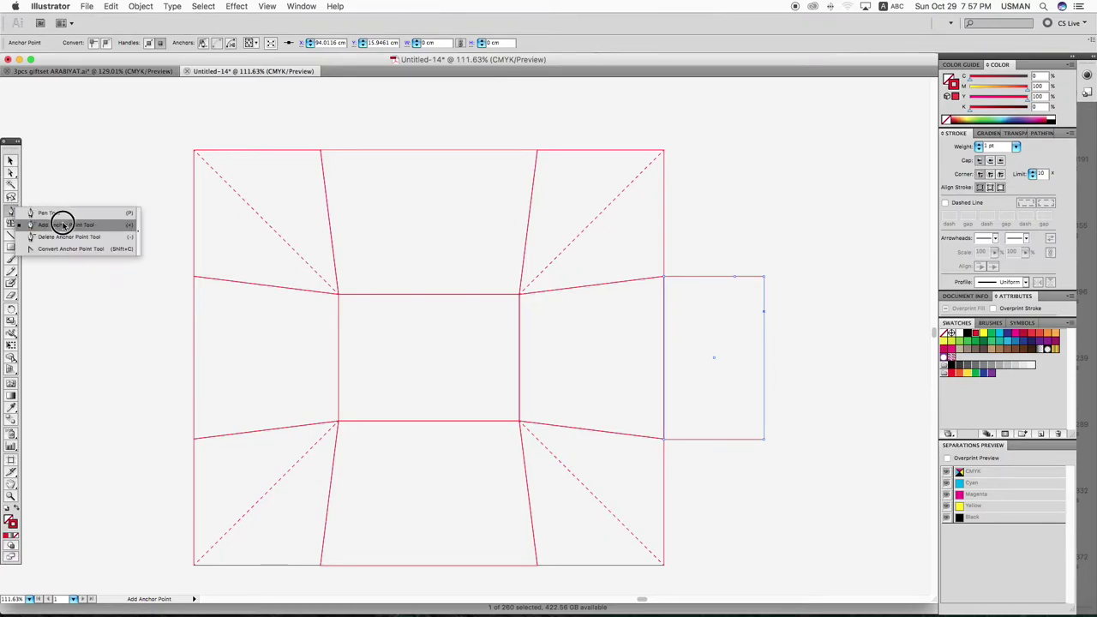
{"action": "key", "text": "v"}
{"action": "left_click", "coordinate": [754, 299]}
Mirror a pasted-in-place copy top to bottom, then Divide and ungroup to cut both corners
{"action": "key", "text": "super+c"}
{"action": "key", "text": "shift+super+v"}
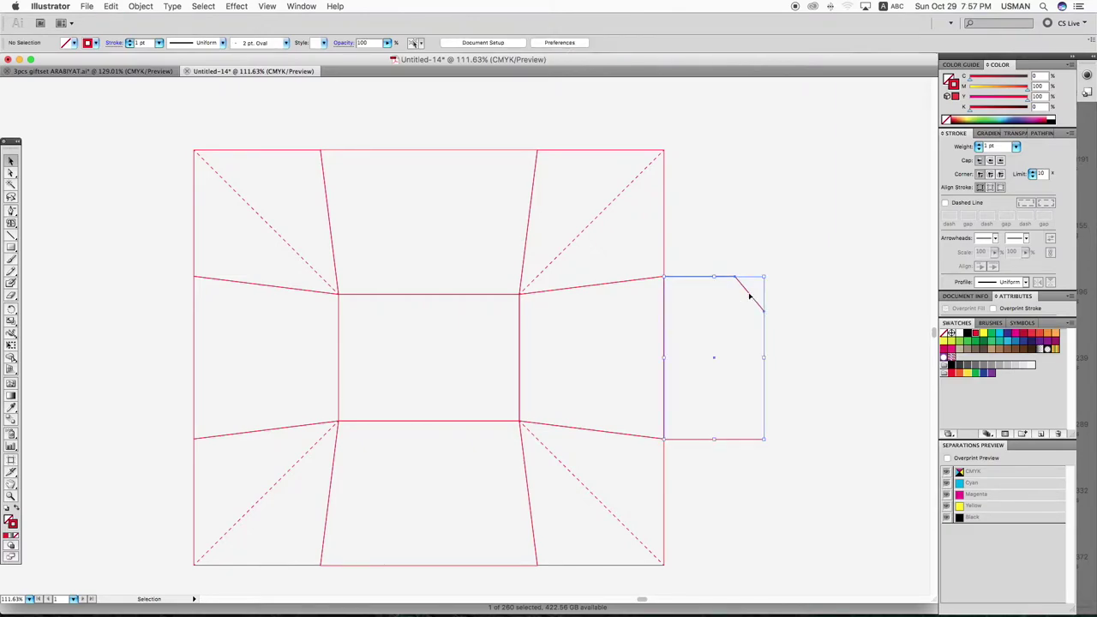
{"action": "right_click", "coordinate": [751, 296]}
{"action": "left_click", "coordinate": [822, 475]}
{"action": "left_click", "coordinate": [605, 193]}
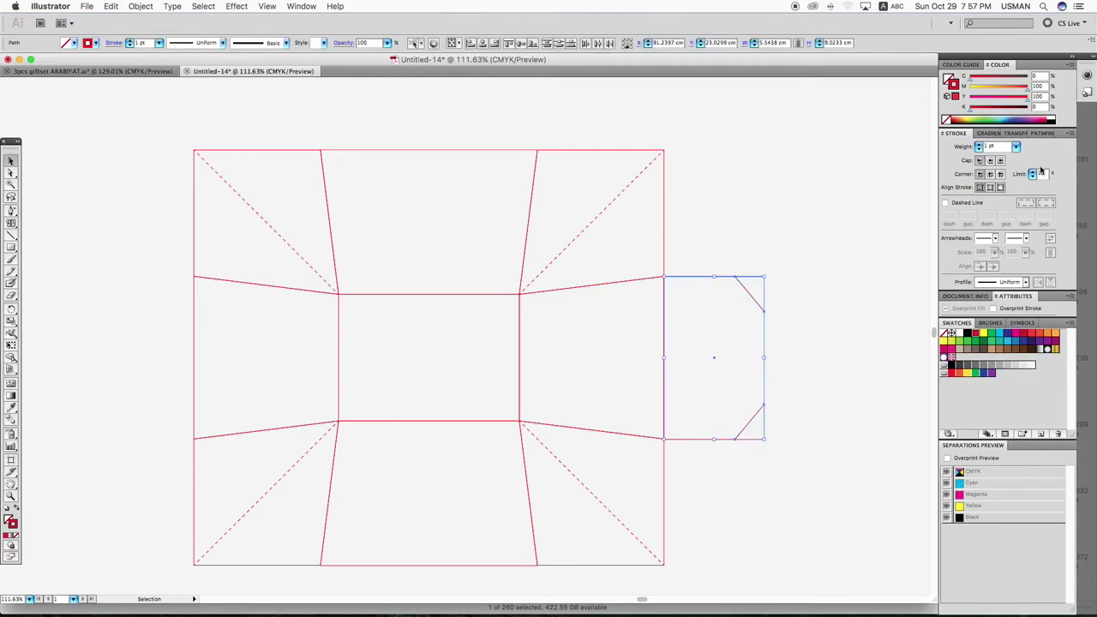
{"action": "left_click", "coordinate": [1040, 135]}
{"action": "left_click", "coordinate": [948, 179]}
{"action": "right_click", "coordinate": [779, 208]}
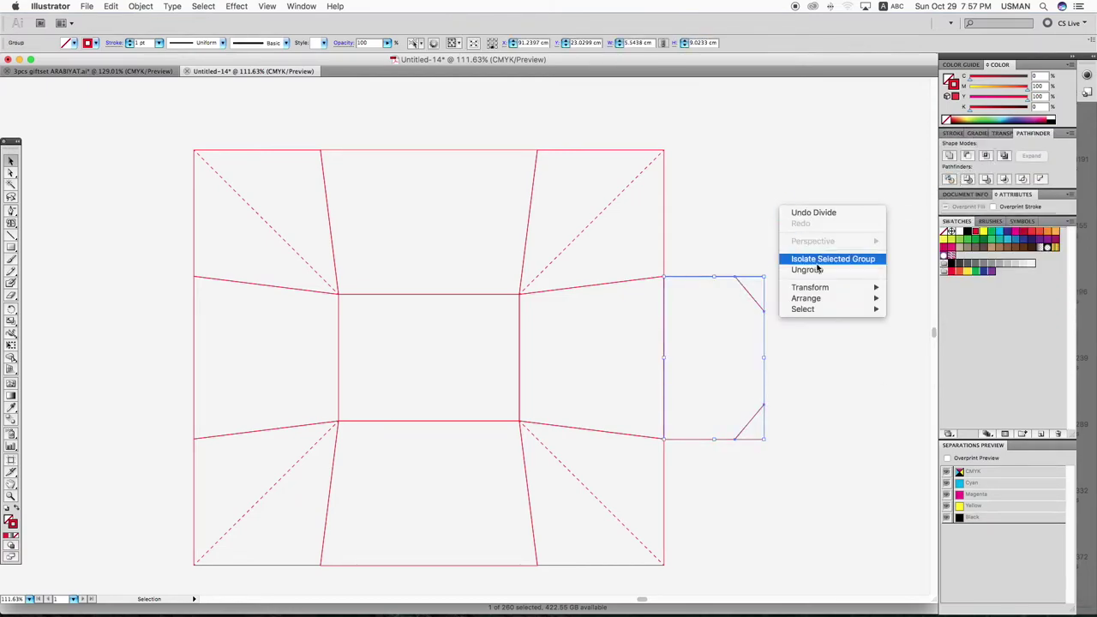
{"action": "left_click", "coordinate": [814, 273]}
Narrow the tapered flap by pulling in its outer edge, then copy it to the left side
{"action": "left_click_drag", "start_coordinate": [705, 262], "coordinate": [817, 457]}
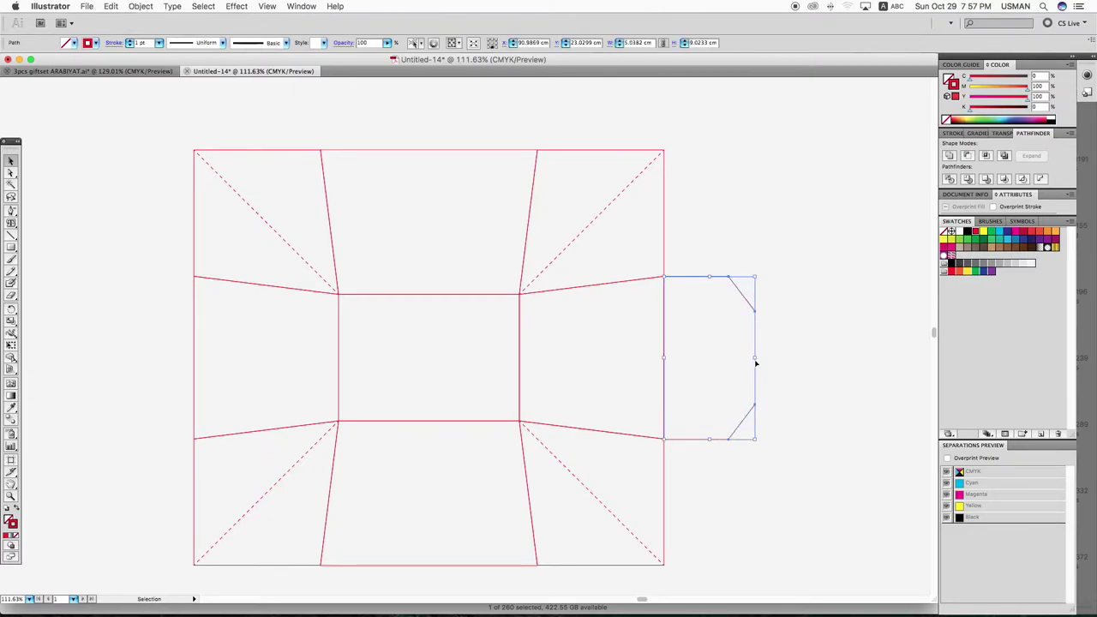
{"action": "left_click", "coordinate": [802, 369]}
{"action": "key", "text": "a"}
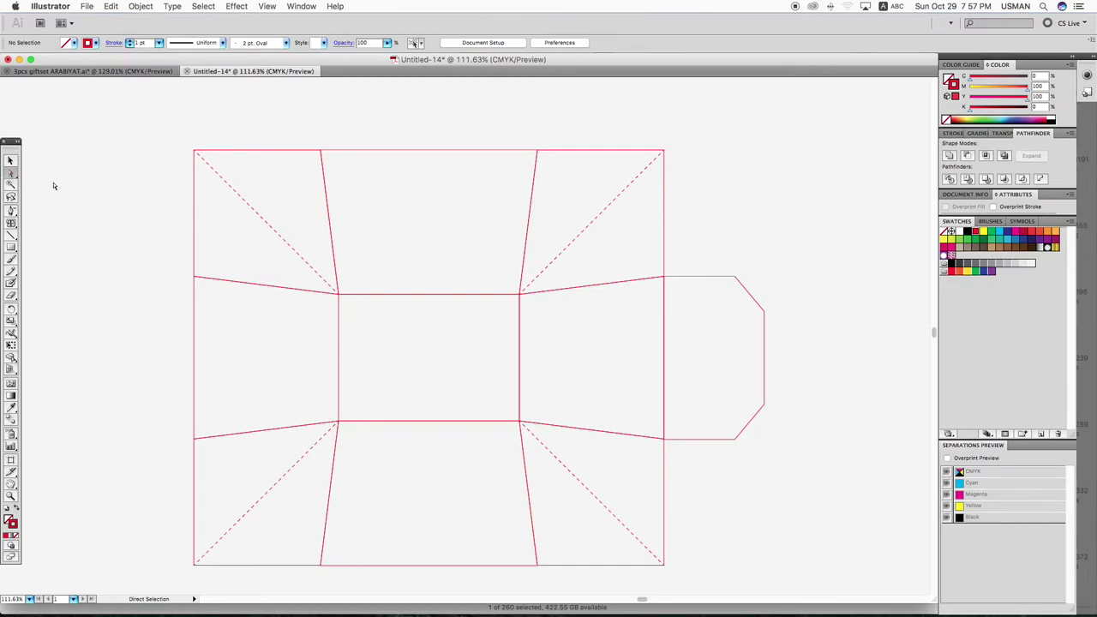
{"action": "left_click_drag", "start_coordinate": [711, 249], "coordinate": [739, 475]}
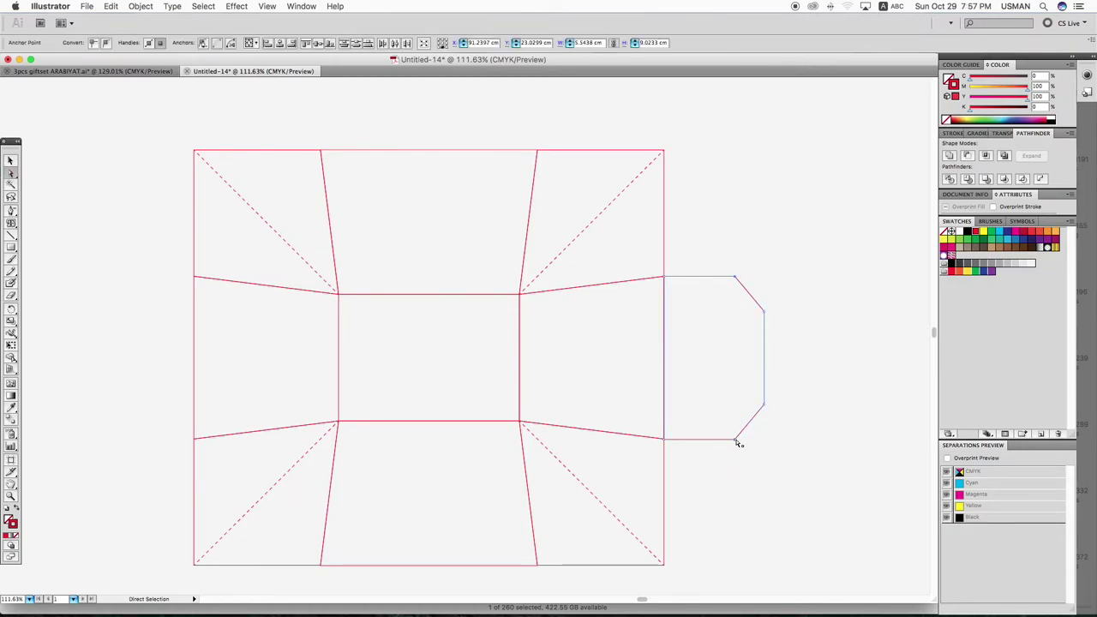
{"action": "key", "text": "v"}
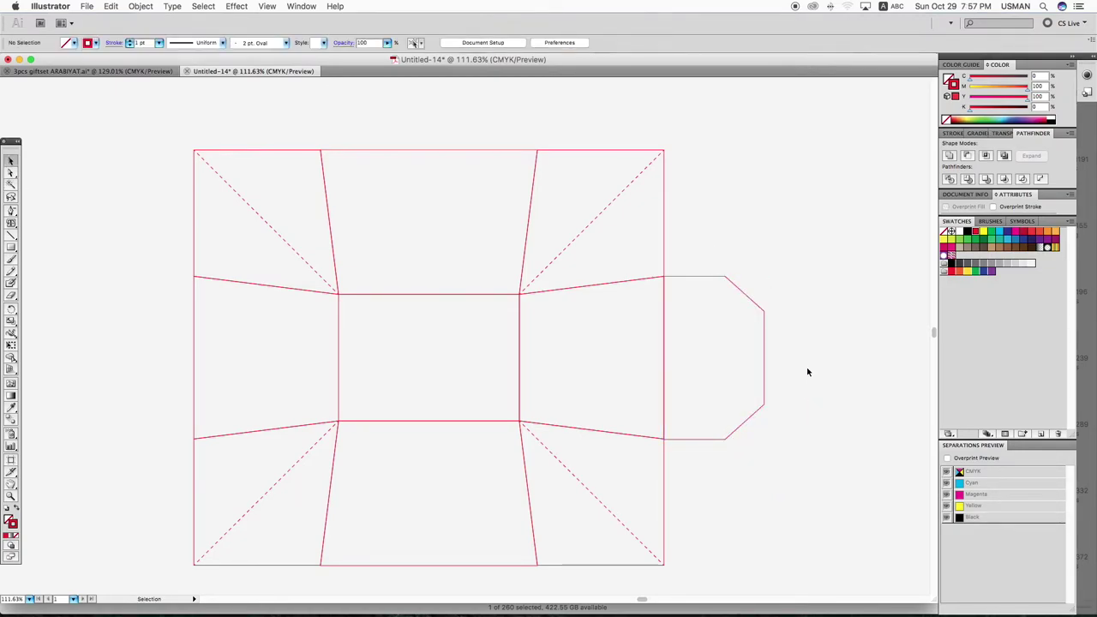
{"action": "left_click_drag", "start_coordinate": [763, 359], "coordinate": [748, 359]}
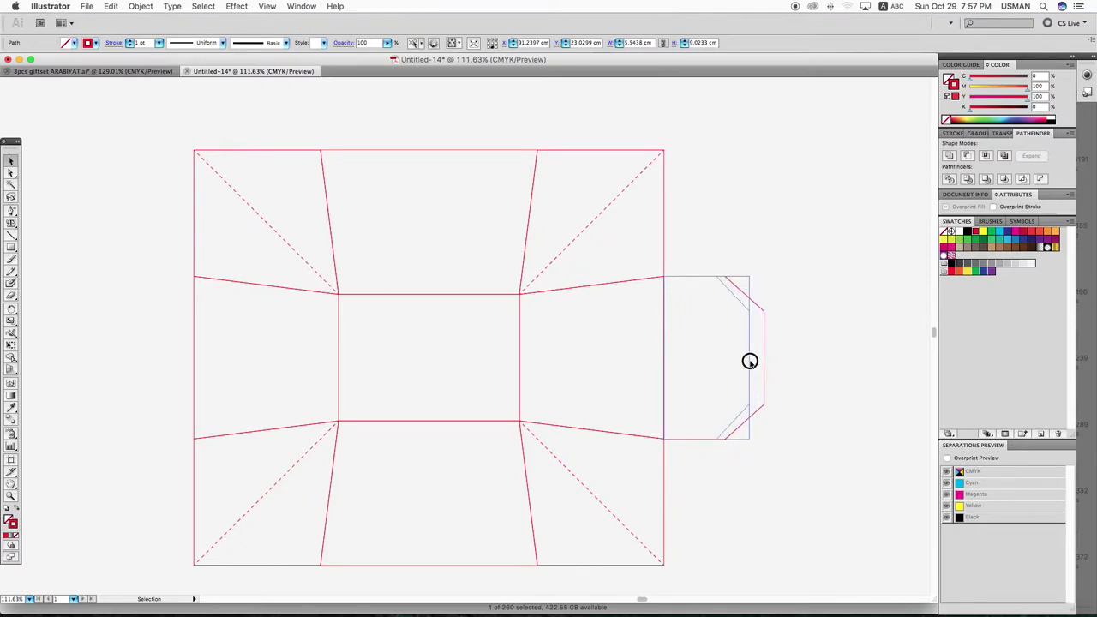
{"action": "left_click", "coordinate": [778, 425]}
{"action": "scroll", "coordinate": [798, 465], "scroll_direction": "left", "scroll_amount": 5}
{"action": "left_click_drag", "start_coordinate": [774, 290], "coordinate": [217, 291]}
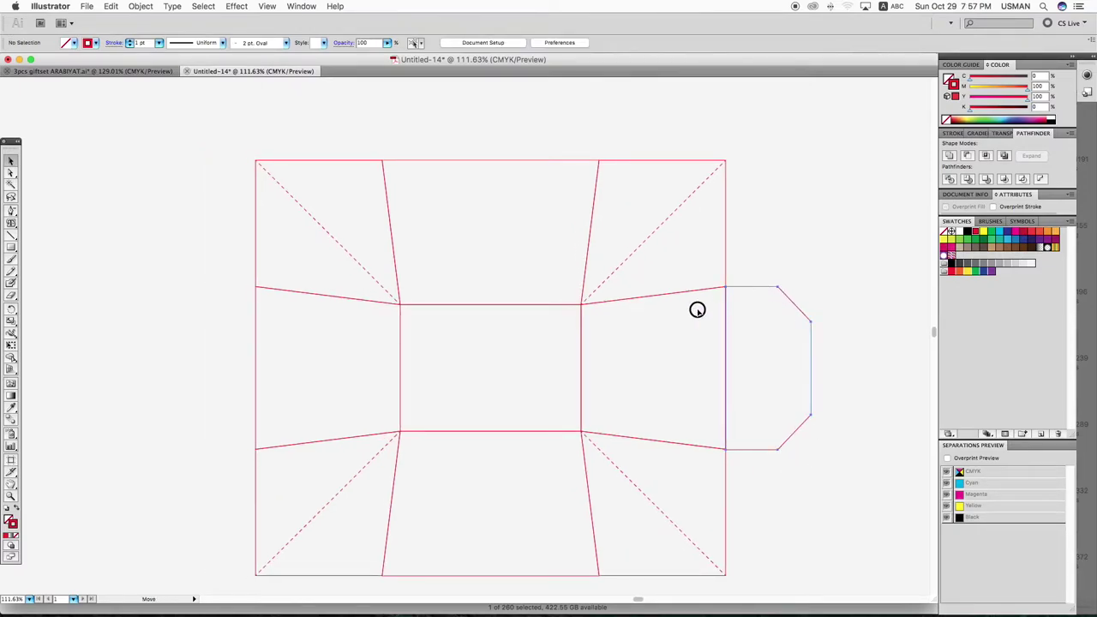
Reflect the copied left flap across a vertical axis
{"action": "right_click", "coordinate": [215, 277]}
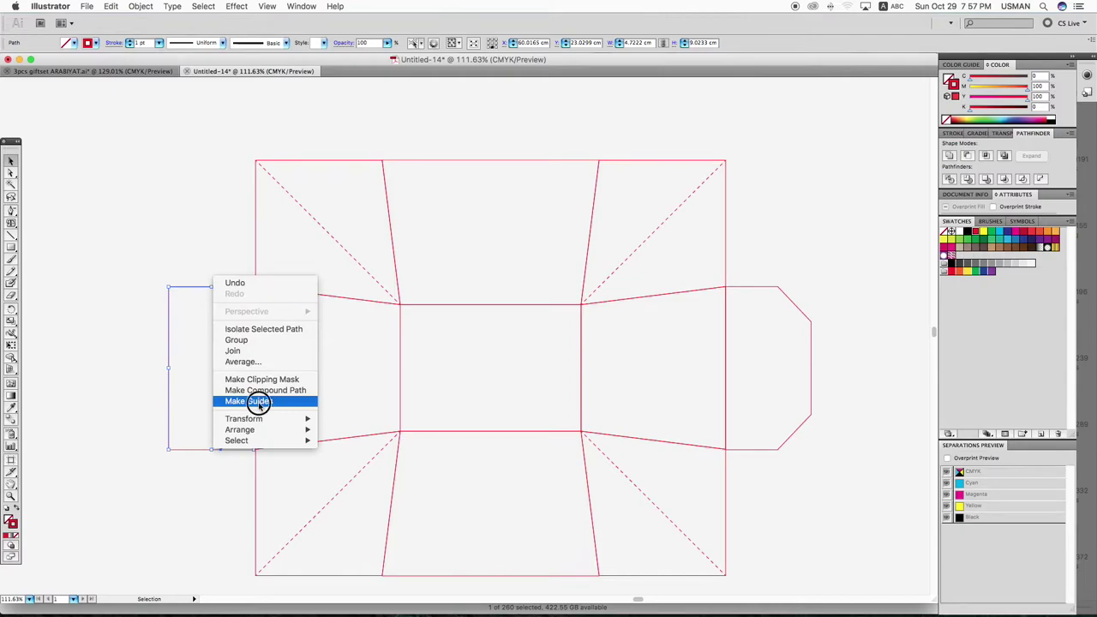
{"action": "mouse_move", "coordinate": [244, 418]}
{"action": "left_click", "coordinate": [351, 459]}
{"action": "left_click", "coordinate": [499, 213]}
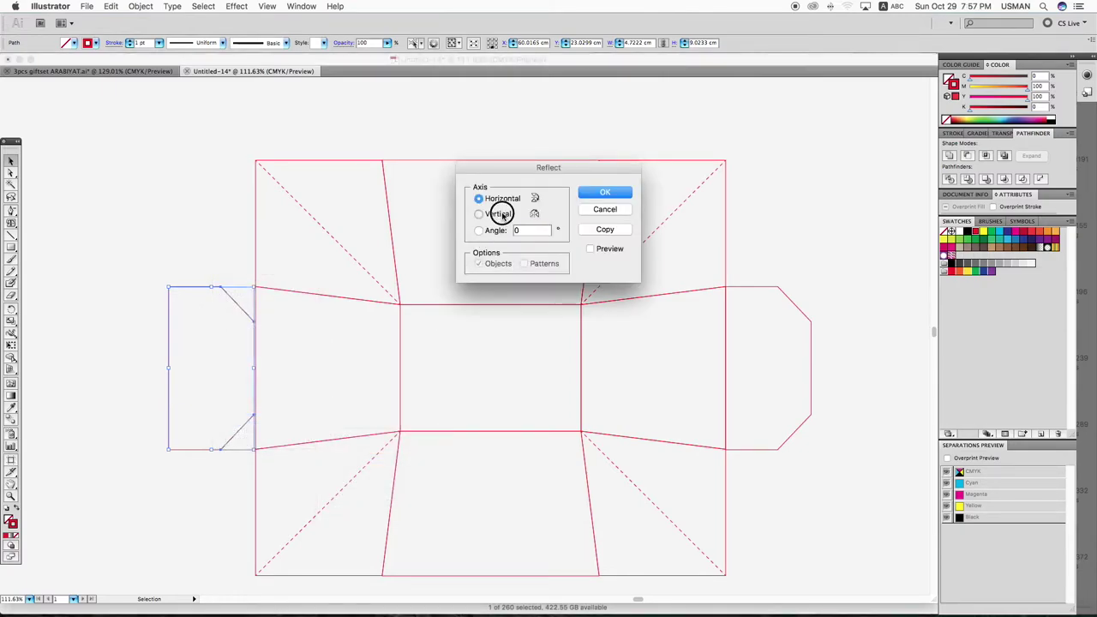
{"action": "left_click", "coordinate": [599, 192]}
{"action": "left_click", "coordinate": [213, 195]}
Switch to outline view and zoom and pan to inspect the whole dieline
{"action": "key", "text": "super+y"}
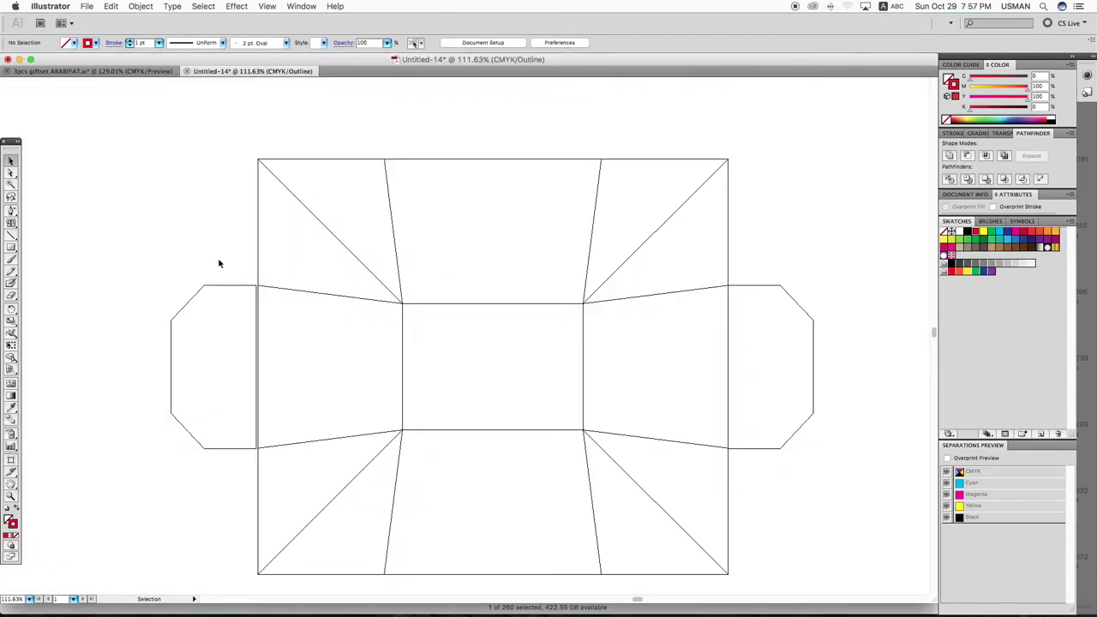
{"action": "scroll", "coordinate": [234, 287], "scroll_direction": "up", "scroll_amount": 5}
{"action": "left_click_drag", "start_coordinate": [355, 284], "coordinate": [358, 280]}
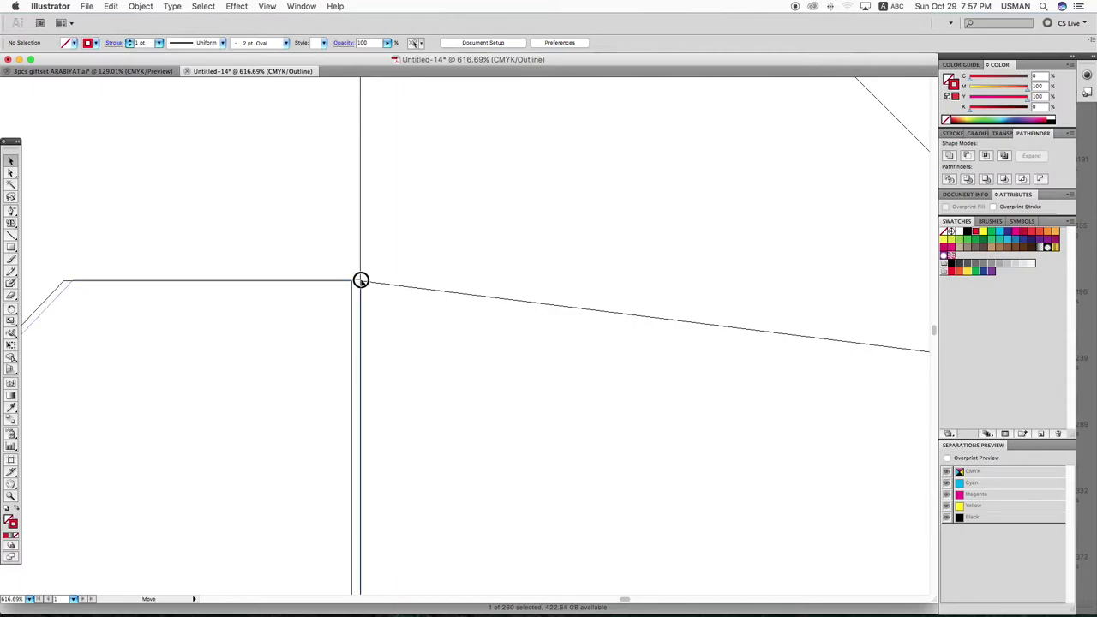
{"action": "key", "text": "super+minus"}
{"action": "key", "text": "super+minus"}
{"action": "key", "text": "super+minus"}
{"action": "key", "text": "super+minus"}
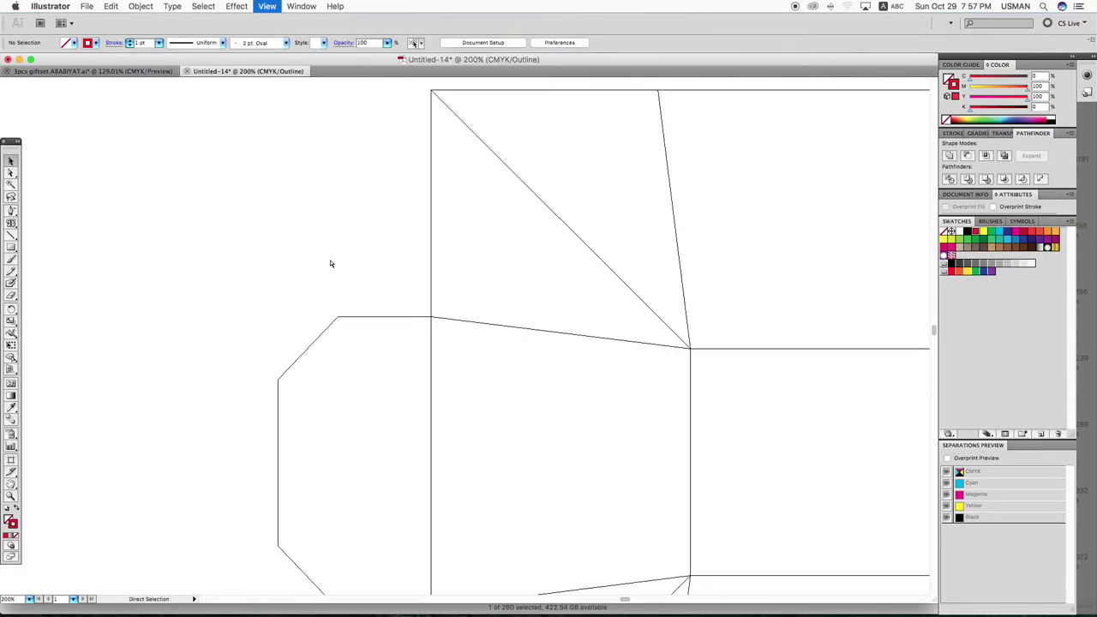
{"action": "key", "text": "super+minus"}
{"action": "key", "text": "super+minus"}
{"action": "left_click_drag", "start_coordinate": [587, 363], "coordinate": [428, 369]}
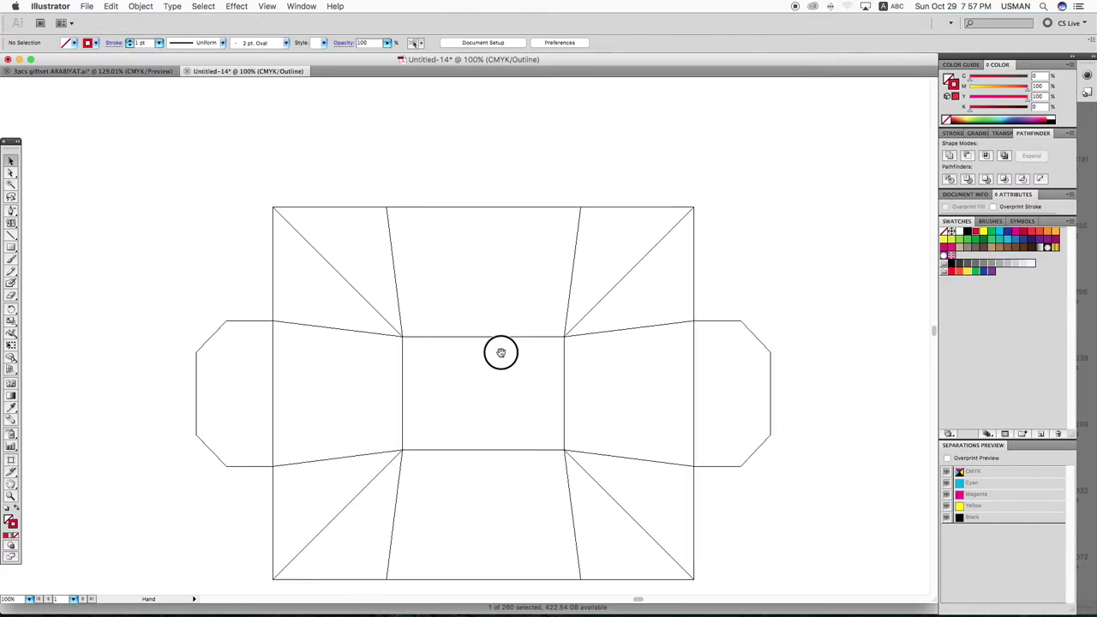
{"action": "left_click_drag", "start_coordinate": [727, 298], "coordinate": [674, 323]}
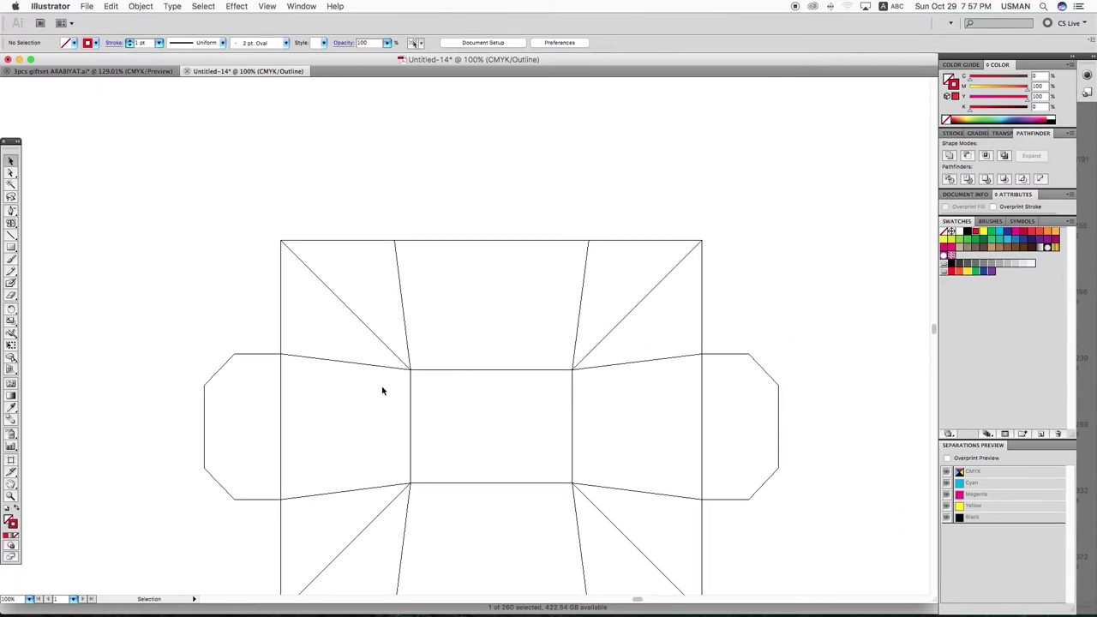
Copy the flap above the box and set its width to 12 cm
{"action": "mouse_move", "coordinate": [260, 355]}
{"action": "left_mouse_down"}
{"action": "mouse_move", "coordinate": [495, 158]}
{"action": "mouse_move", "coordinate": [556, 220]}
{"action": "mouse_move", "coordinate": [567, 193]}
{"action": "left_mouse_up"}
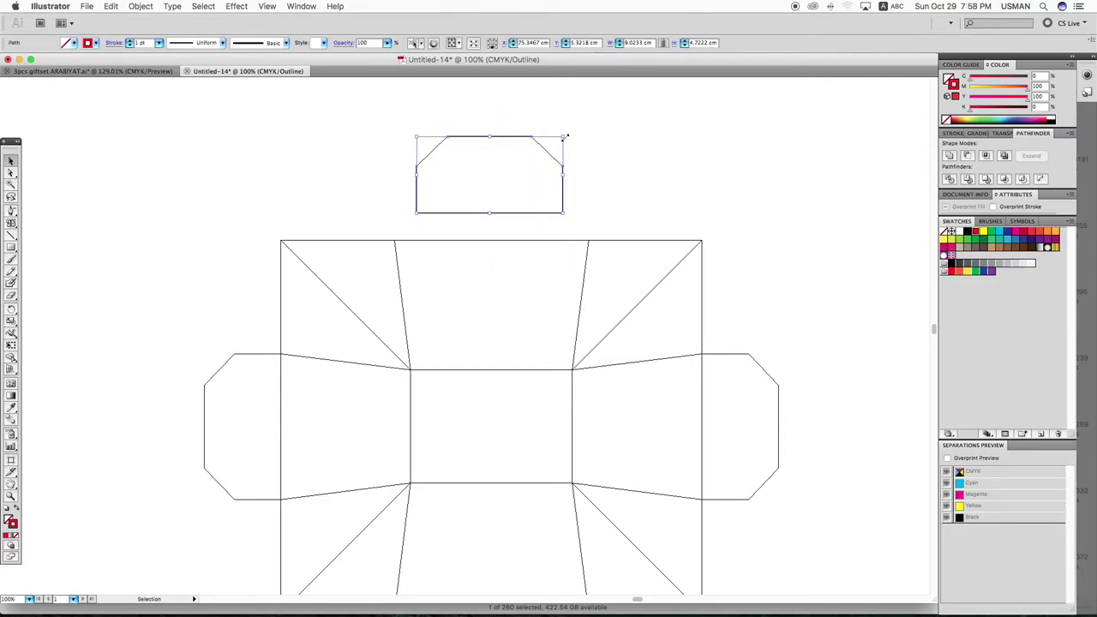
{"action": "left_click", "coordinate": [581, 157]}
{"action": "left_click", "coordinate": [502, 242]}
{"action": "left_click", "coordinate": [618, 42]}
{"action": "left_click", "coordinate": [599, 129]}
{"action": "left_click", "coordinate": [553, 156]}
{"action": "left_click", "coordinate": [643, 43]}
{"action": "type", "text": "12"}
{"action": "key", "text": "Return"}
Align the top flap horizontally with the upper panel and move it down onto its top edge
{"action": "left_click", "coordinate": [558, 245]}
{"action": "left_click_drag", "start_coordinate": [558, 215], "coordinate": [506, 219]}
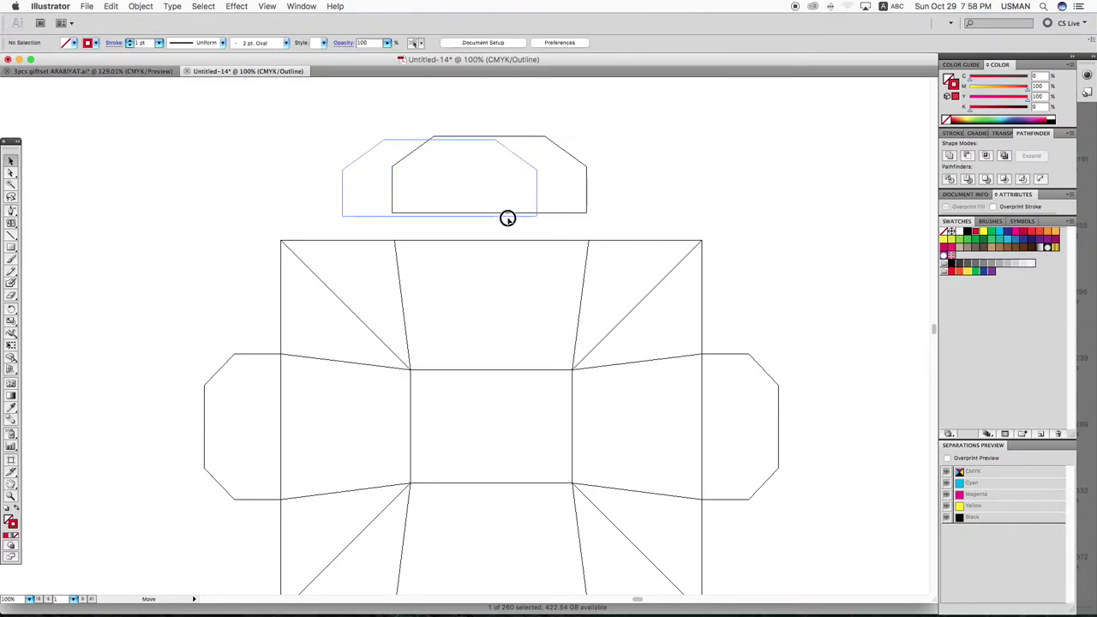
{"action": "left_click", "coordinate": [521, 241], "text": "shift"}
{"action": "left_click", "coordinate": [497, 45]}
{"action": "left_click", "coordinate": [583, 217]}
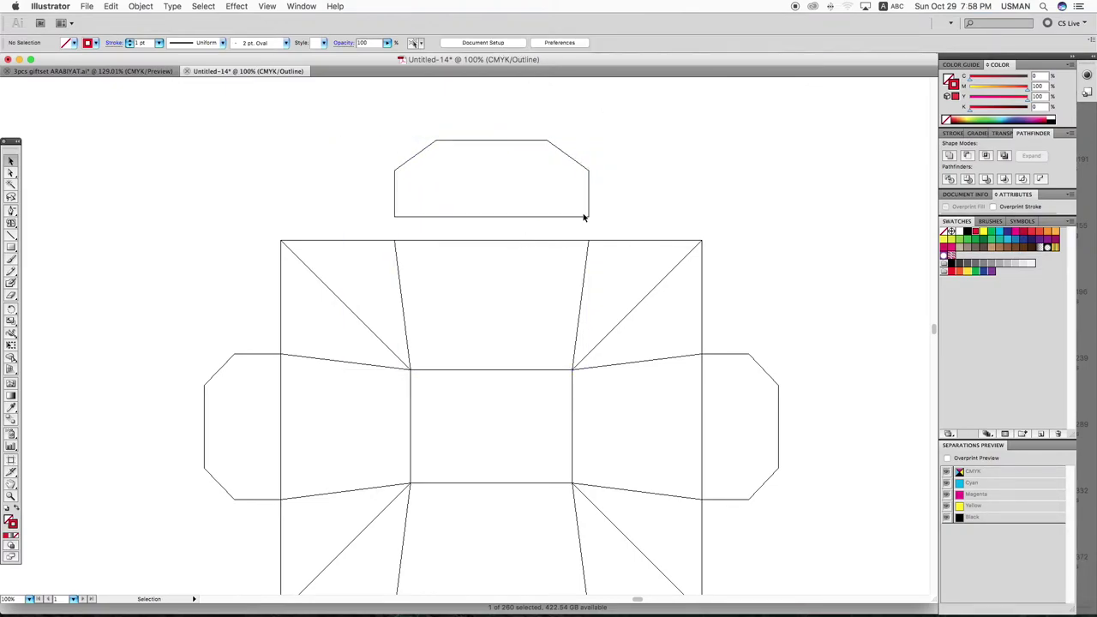
{"action": "left_click_drag", "start_coordinate": [587, 219], "coordinate": [589, 240]}
{"action": "key", "text": "super+minus"}
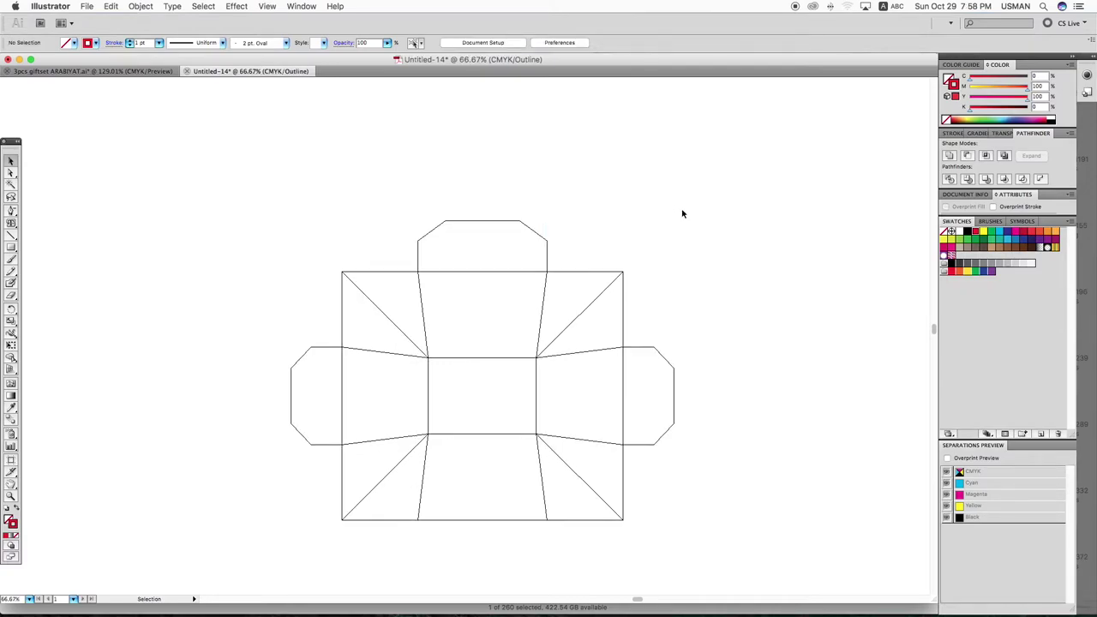
{"action": "left_click_drag", "start_coordinate": [244, 189], "coordinate": [741, 560]}
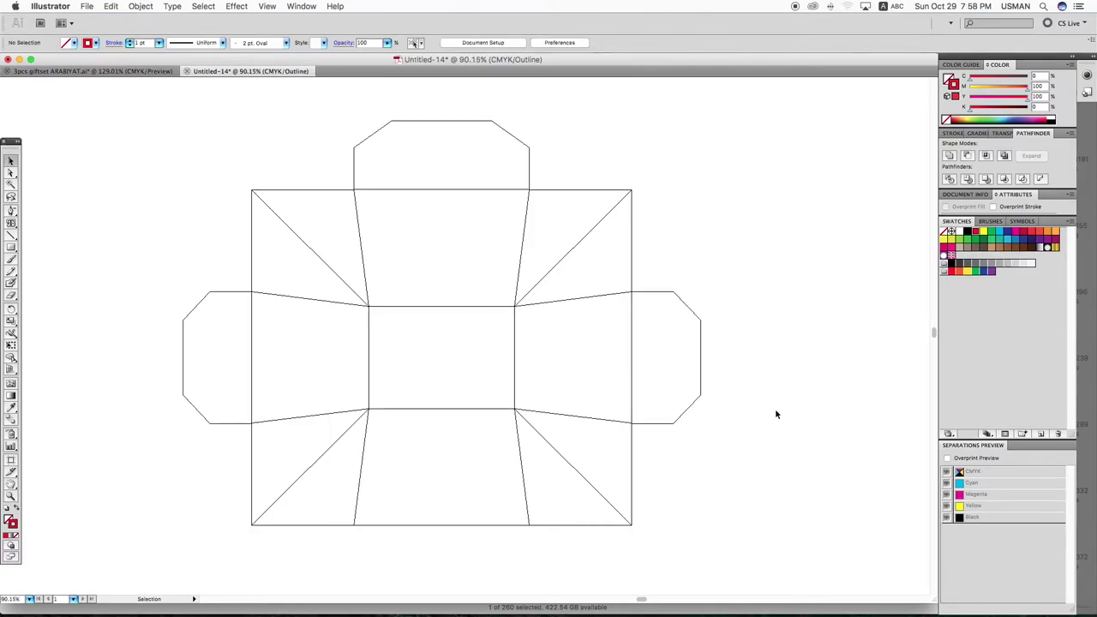
Toggle between outline and colour preview and zoom in on the top flap
{"action": "key", "text": "super+y"}
{"action": "left_click_drag", "start_coordinate": [693, 308], "coordinate": [707, 331]}
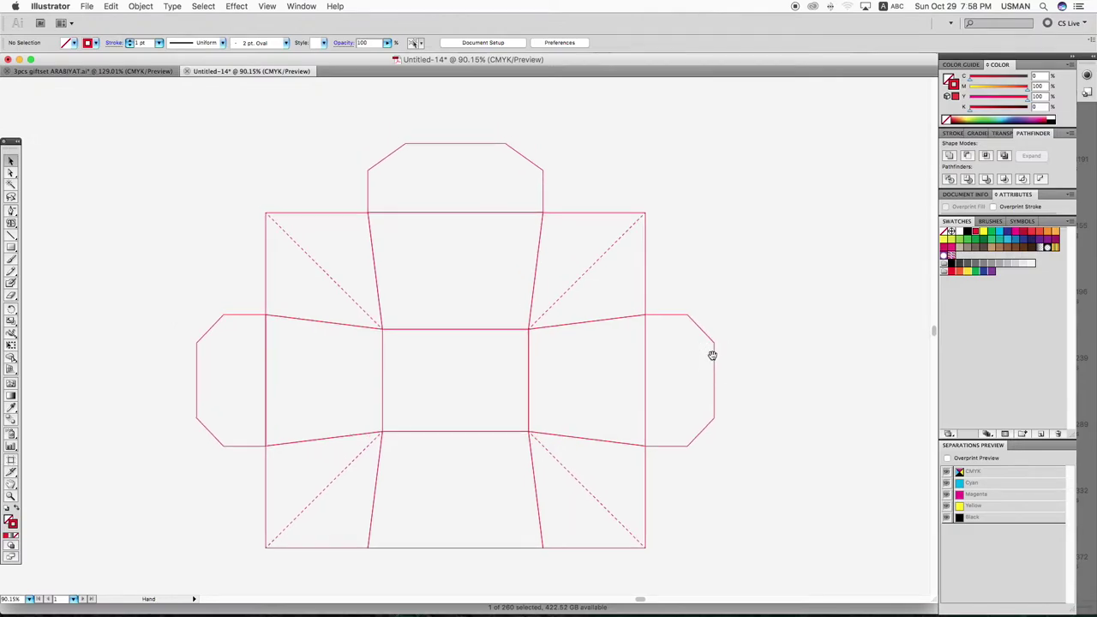
{"action": "key", "text": "super+y"}
{"action": "scroll", "coordinate": [695, 275], "scroll_direction": "up", "scroll_amount": 2}
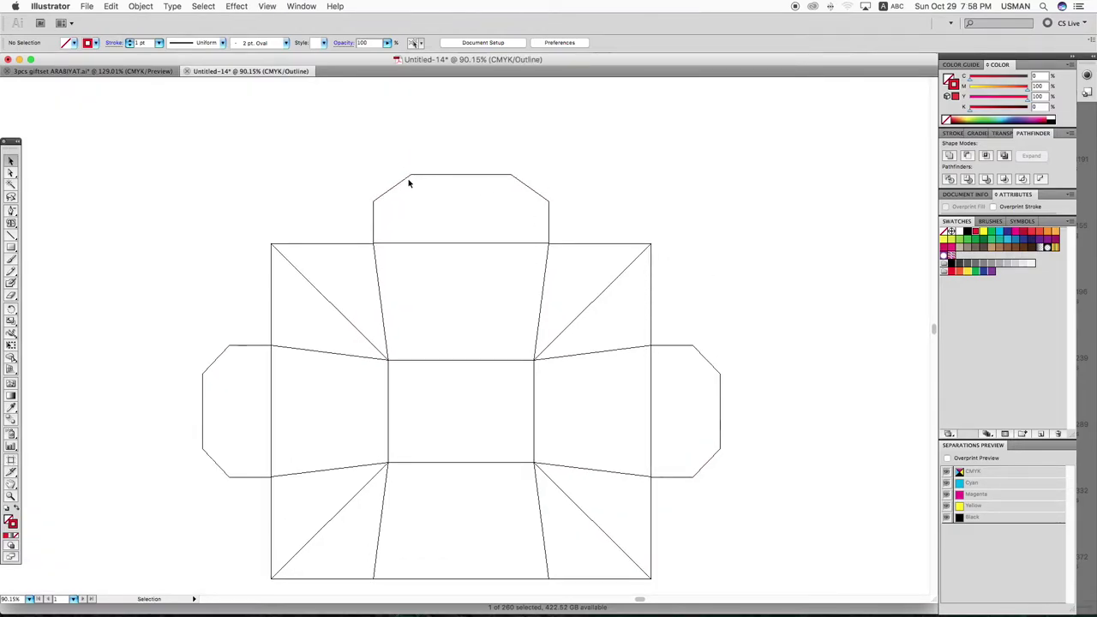
{"action": "key", "text": "super+y"}
{"action": "scroll", "coordinate": [629, 192], "scroll_direction": "up", "scroll_amount": 3}
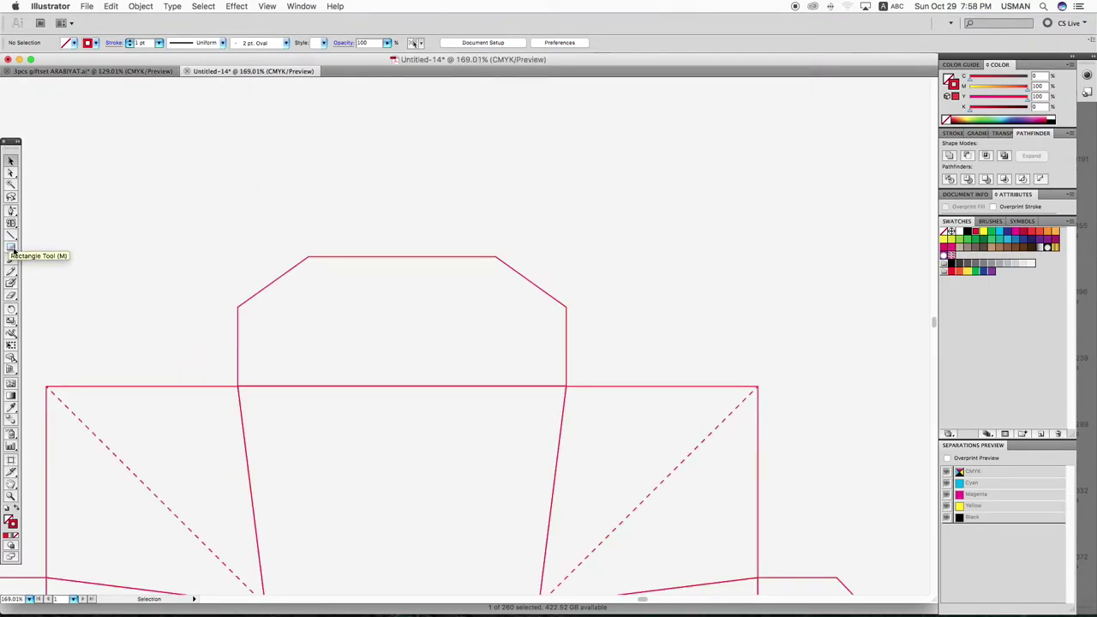
Draw a plain rectangle straddling the top flap's upper edge, then sketch a circle beside it
{"action": "left_click_drag", "start_coordinate": [12, 248], "coordinate": [52, 258]}
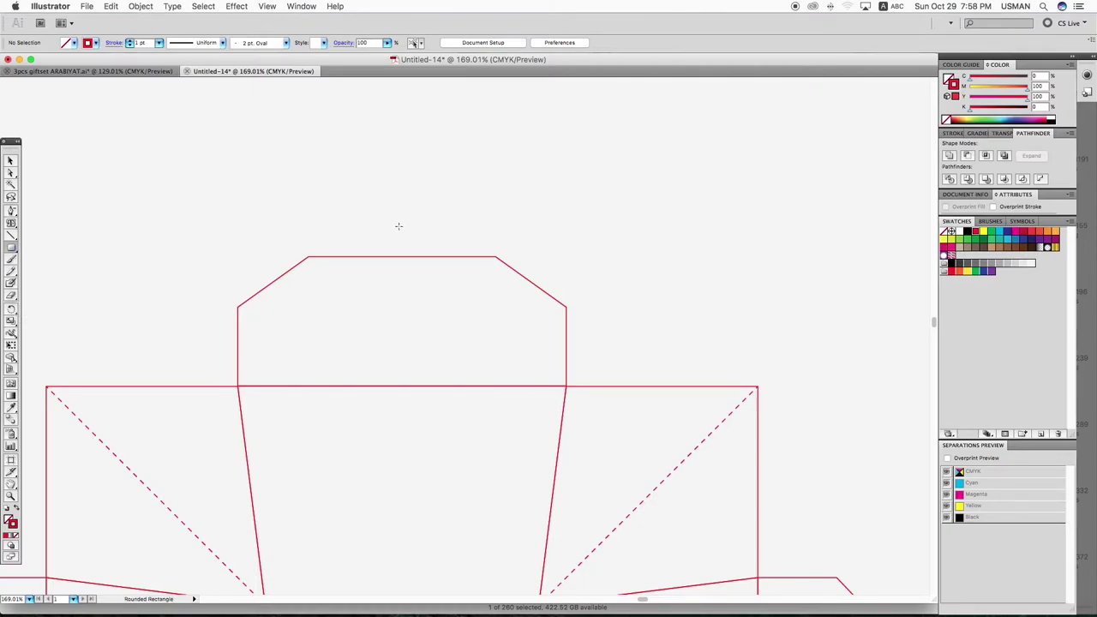
{"action": "left_click_drag", "start_coordinate": [339, 176], "coordinate": [442, 257]}
{"action": "key", "text": "Delete"}
{"action": "left_click_drag", "start_coordinate": [11, 247], "coordinate": [90, 253]}
{"action": "left_click_drag", "start_coordinate": [338, 176], "coordinate": [463, 274]}
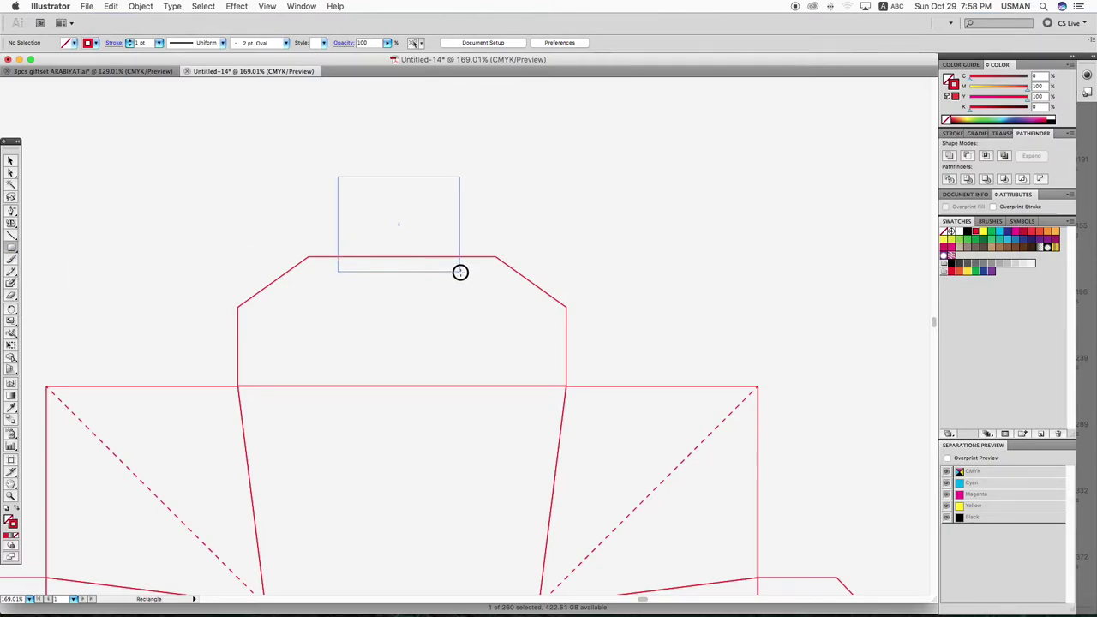
{"action": "key", "text": "v"}
{"action": "key", "text": "shift+Up"}
{"action": "key", "text": "shift+Up"}
{"action": "key", "text": "shift+Up"}
{"action": "key", "text": "shift+Down"}
{"action": "key", "text": "shift+Down"}
{"action": "key", "text": "shift+Down"}
{"action": "left_click", "coordinate": [93, 167]}
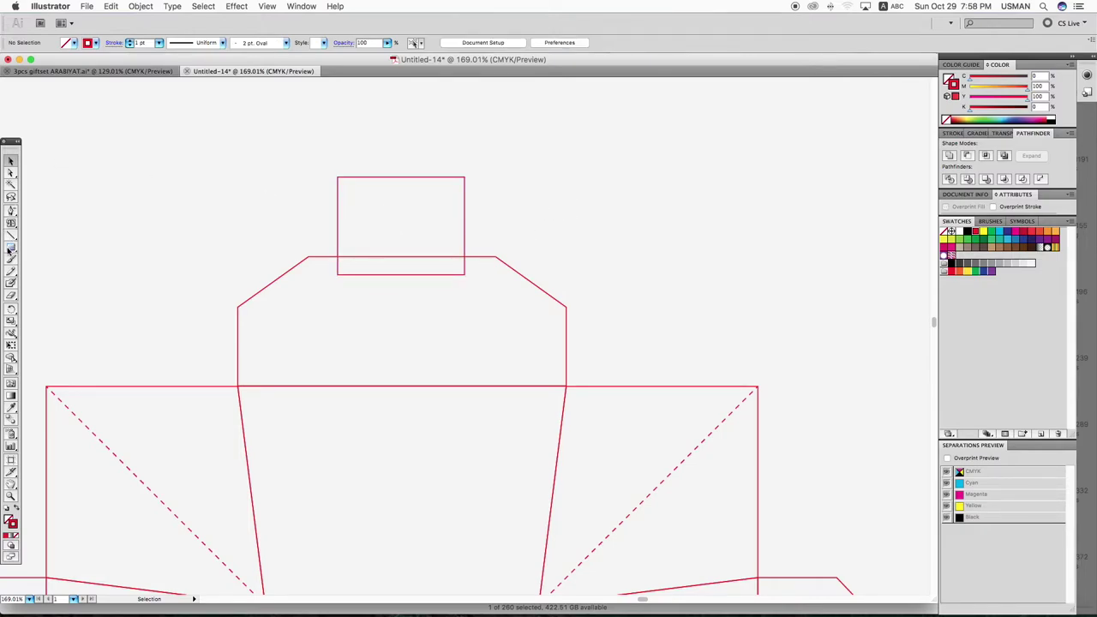
{"action": "left_click_drag", "start_coordinate": [10, 250], "coordinate": [54, 273]}
{"action": "left_click_drag", "start_coordinate": [115, 219], "coordinate": [180, 283]}
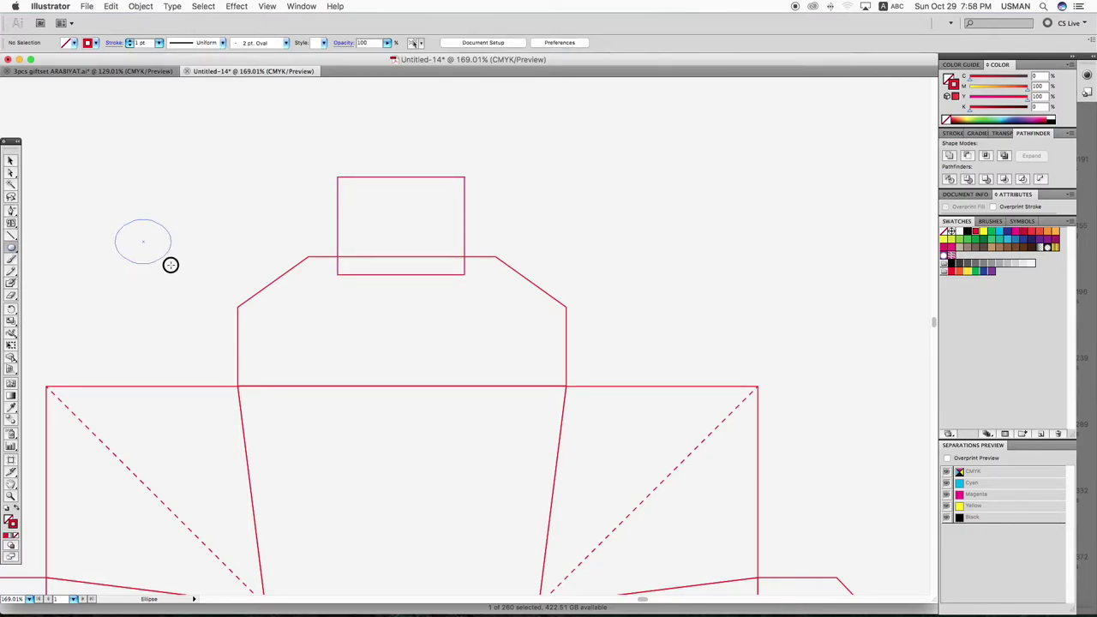
Size the circle to 3 × 3 cm
{"action": "key", "text": "v"}
{"action": "key", "text": "Tab"}
{"action": "type", "text": "3"}
{"action": "key", "text": "Return"}
{"action": "left_click", "coordinate": [327, 131]}
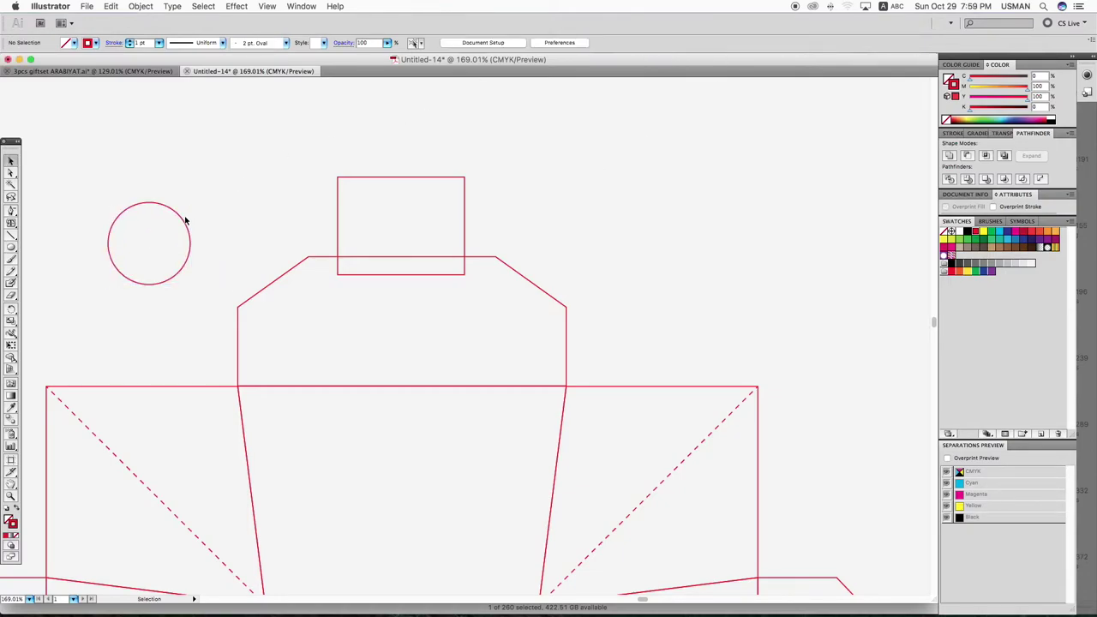
{"action": "left_click_drag", "start_coordinate": [182, 215], "coordinate": [386, 286]}
{"action": "left_click", "coordinate": [182, 219]}
Duplicate the circle and align it to the handle rectangle's top-left corner
{"action": "left_click_drag", "start_coordinate": [183, 219], "coordinate": [483, 316]}
{"action": "left_click", "coordinate": [380, 178], "text": "shift"}
{"action": "left_click", "coordinate": [507, 45]}
{"action": "left_click", "coordinate": [454, 164]}
{"action": "left_click_drag", "start_coordinate": [453, 194], "coordinate": [454, 197]}
{"action": "left_click", "coordinate": [470, 43]}
{"action": "left_click", "coordinate": [313, 214]}
{"action": "left_click_drag", "start_coordinate": [306, 160], "coordinate": [411, 203]}
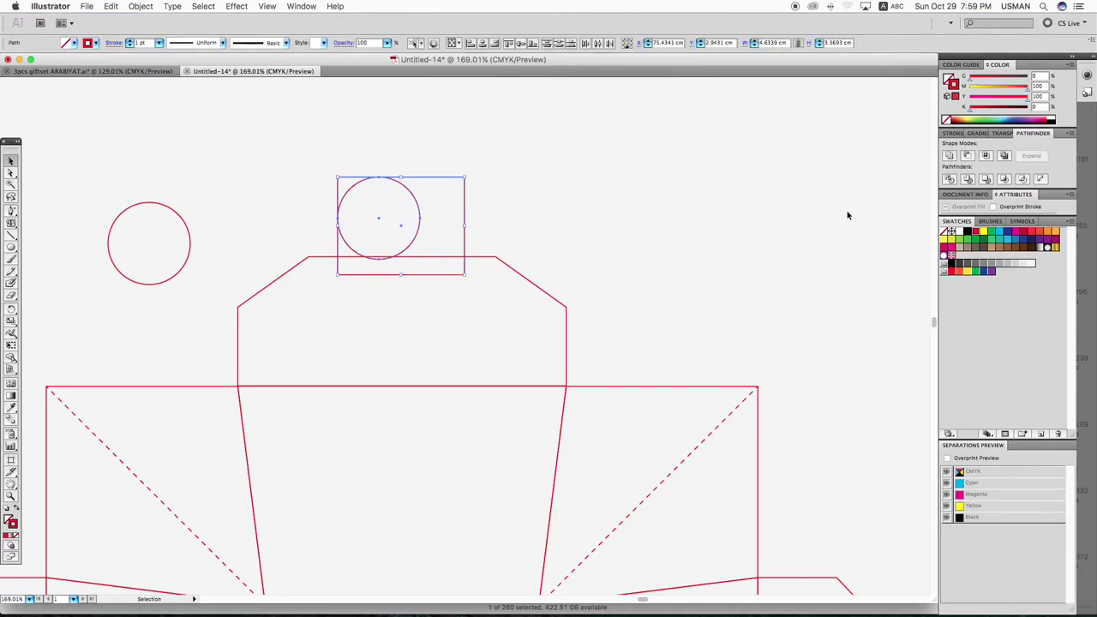
Divide, ungroup, delete the spare circle and Unite to round the rectangle's top-left corner
{"action": "left_click", "coordinate": [948, 155]}
{"action": "key", "text": "ctrl+z"}
{"action": "right_click", "coordinate": [591, 164]}
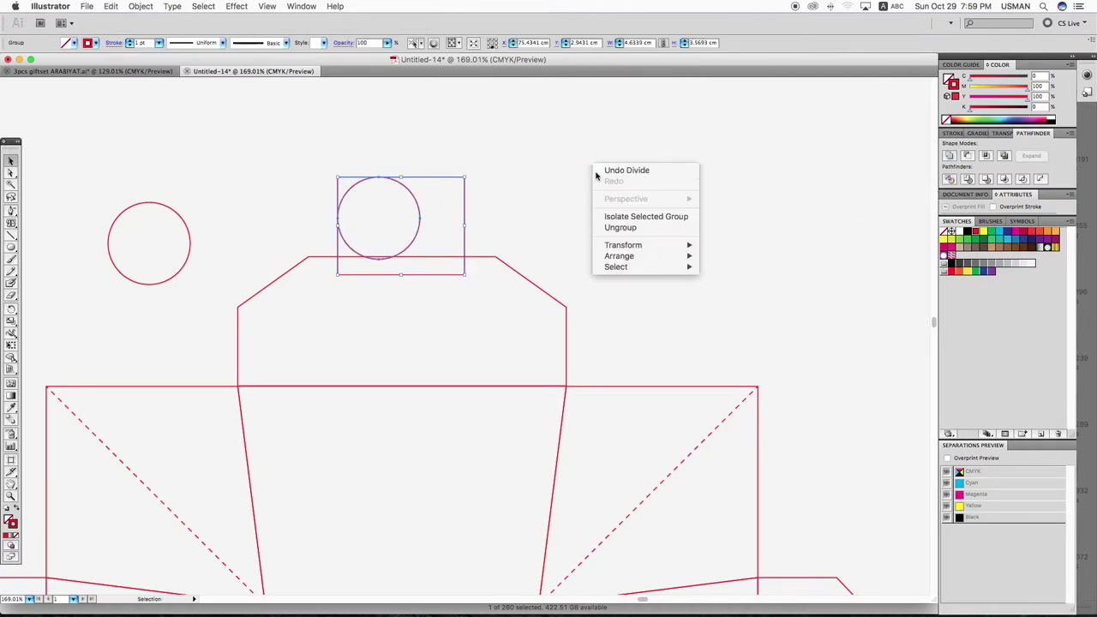
{"action": "left_click", "coordinate": [610, 226]}
{"action": "left_click_drag", "start_coordinate": [314, 160], "coordinate": [348, 190]}
{"action": "key", "text": "Delete"}
{"action": "mouse_move", "coordinate": [254, 159]}
{"action": "left_mouse_down"}
{"action": "mouse_move", "coordinate": [514, 228]}
{"action": "mouse_move", "coordinate": [528, 245]}
{"action": "left_mouse_up"}
{"action": "left_click", "coordinate": [949, 155]}
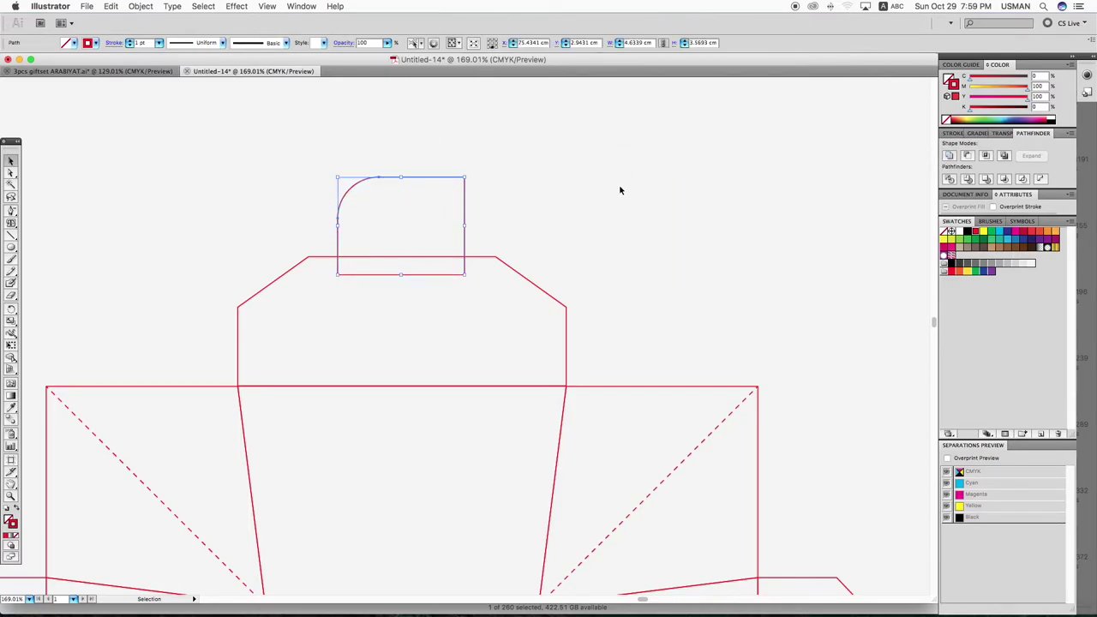
{"action": "left_click", "coordinate": [121, 175]}
{"action": "left_click_drag", "start_coordinate": [11, 246], "coordinate": [88, 271]}
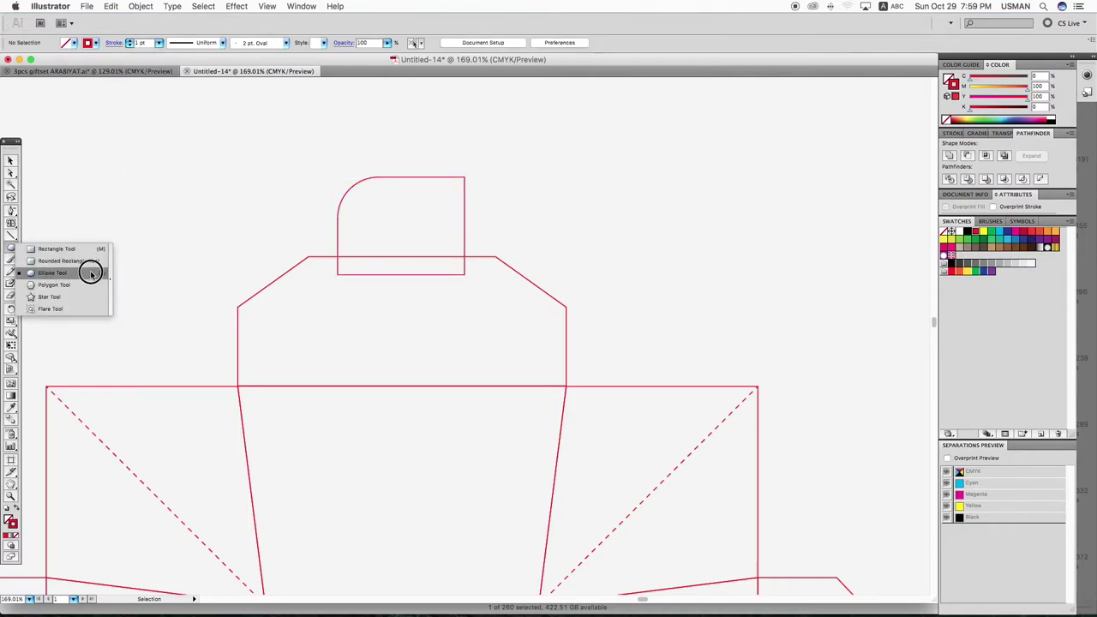
Draw a circle and align it to the tab's top and right edges
{"action": "left_click_drag", "start_coordinate": [182, 218], "coordinate": [231, 267]}
{"action": "key", "text": "v"}
{"action": "left_click", "coordinate": [425, 179], "text": "shift"}
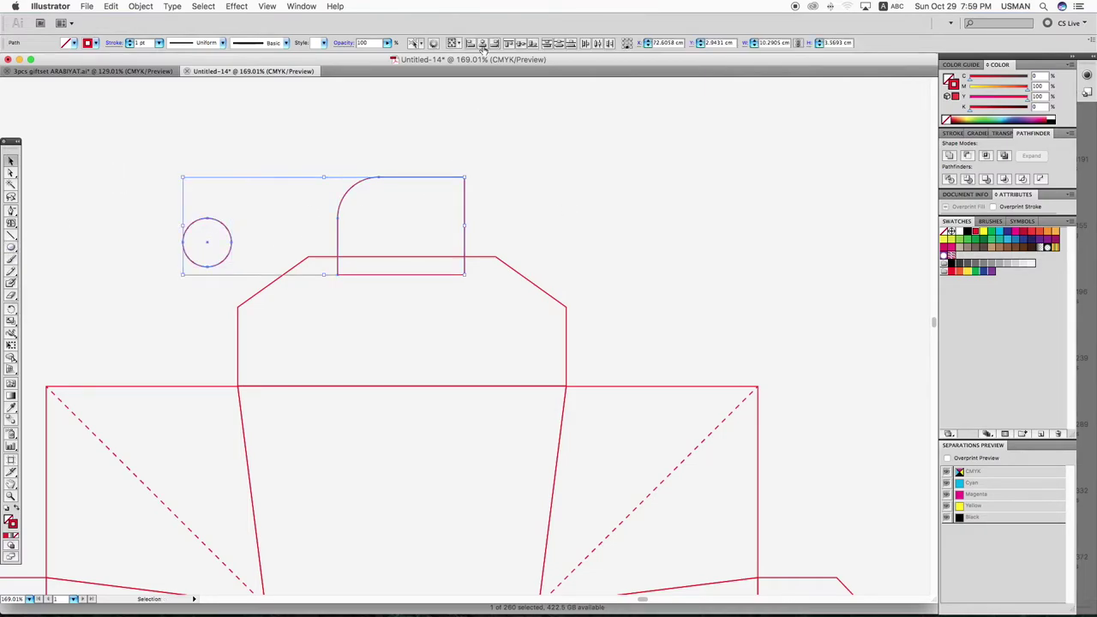
{"action": "left_click", "coordinate": [510, 43]}
{"action": "left_click", "coordinate": [473, 187]}
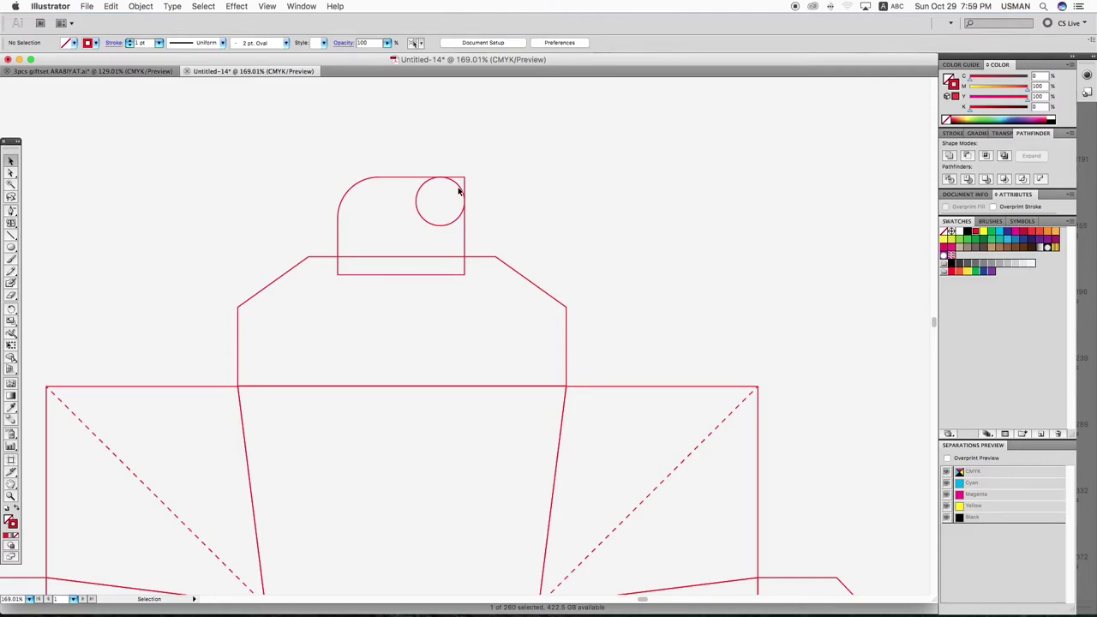
Divide the tab by the circle, ungroup, and Minus Front to round the top-right corner
{"action": "left_click_drag", "start_coordinate": [420, 164], "coordinate": [477, 214]}
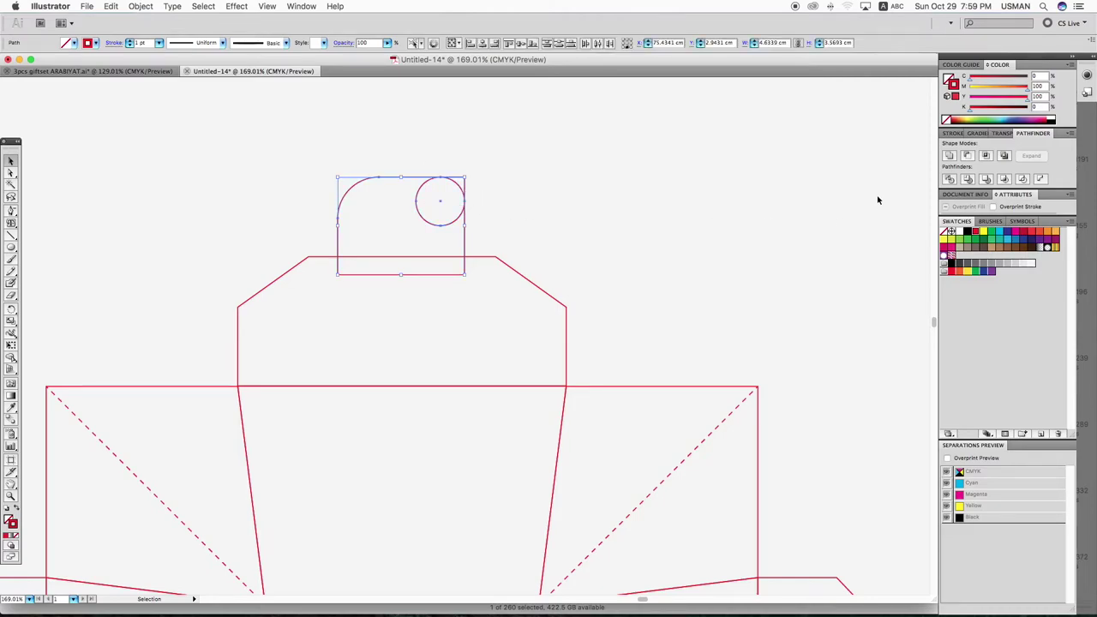
{"action": "left_click", "coordinate": [952, 150]}
{"action": "key", "text": "super+z"}
{"action": "left_click", "coordinate": [949, 178]}
{"action": "right_click", "coordinate": [626, 164]}
{"action": "left_click", "coordinate": [653, 223]}
{"action": "left_click", "coordinate": [546, 196]}
{"action": "left_click", "coordinate": [463, 183]}
{"action": "left_click_drag", "start_coordinate": [489, 172], "coordinate": [398, 213]}
{"action": "left_click", "coordinate": [968, 156]}
{"action": "left_click", "coordinate": [502, 234]}
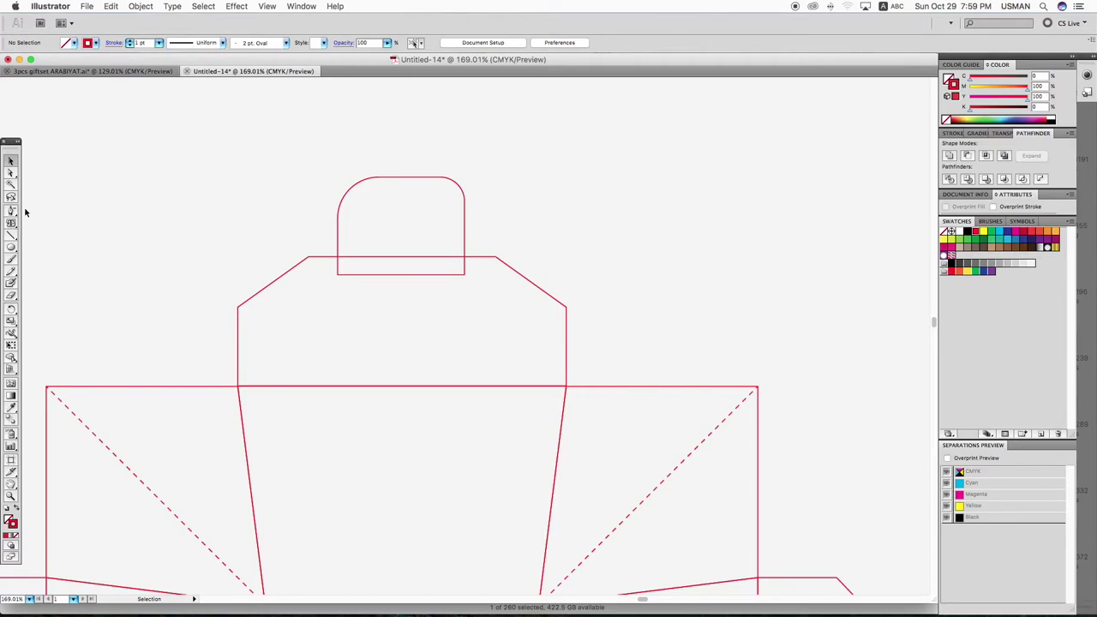
Trim the tab's bottom with a rectangle so it ends just above the top flap
{"action": "left_click_drag", "start_coordinate": [11, 247], "coordinate": [64, 249]}
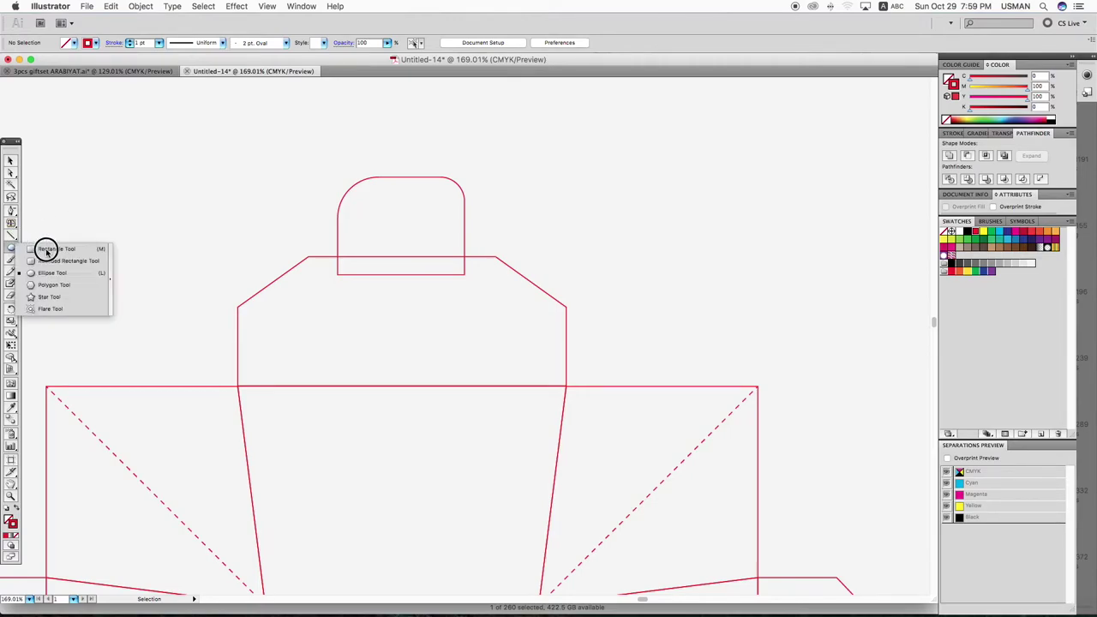
{"action": "left_click_drag", "start_coordinate": [281, 318], "coordinate": [532, 250]}
{"action": "key", "text": "v"}
{"action": "left_click_drag", "start_coordinate": [494, 174], "coordinate": [448, 206]}
{"action": "left_click", "coordinate": [972, 156]}
{"action": "left_click", "coordinate": [657, 188]}
Draw a small circle aligned to the tab's bottom-right, then delete it
{"action": "left_click_drag", "start_coordinate": [12, 249], "coordinate": [74, 271]}
{"action": "left_click_drag", "start_coordinate": [236, 229], "coordinate": [293, 183]}
{"action": "key", "text": "v"}
{"action": "left_click", "coordinate": [402, 177], "text": "shift"}
{"action": "left_click", "coordinate": [494, 43]}
{"action": "left_click", "coordinate": [532, 43]}
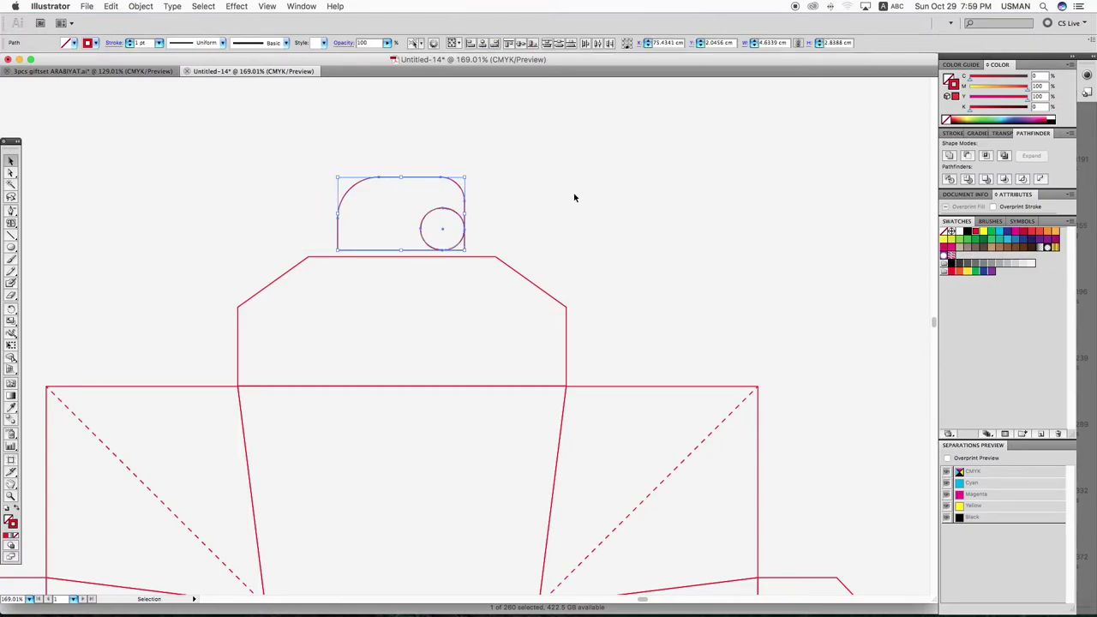
{"action": "left_click", "coordinate": [573, 196]}
{"action": "left_click_drag", "start_coordinate": [404, 164], "coordinate": [488, 240]}
{"action": "left_click", "coordinate": [452, 219]}
{"action": "left_click", "coordinate": [452, 213]}
{"action": "key", "text": "Delete"}
{"action": "left_click", "coordinate": [60, 262]}
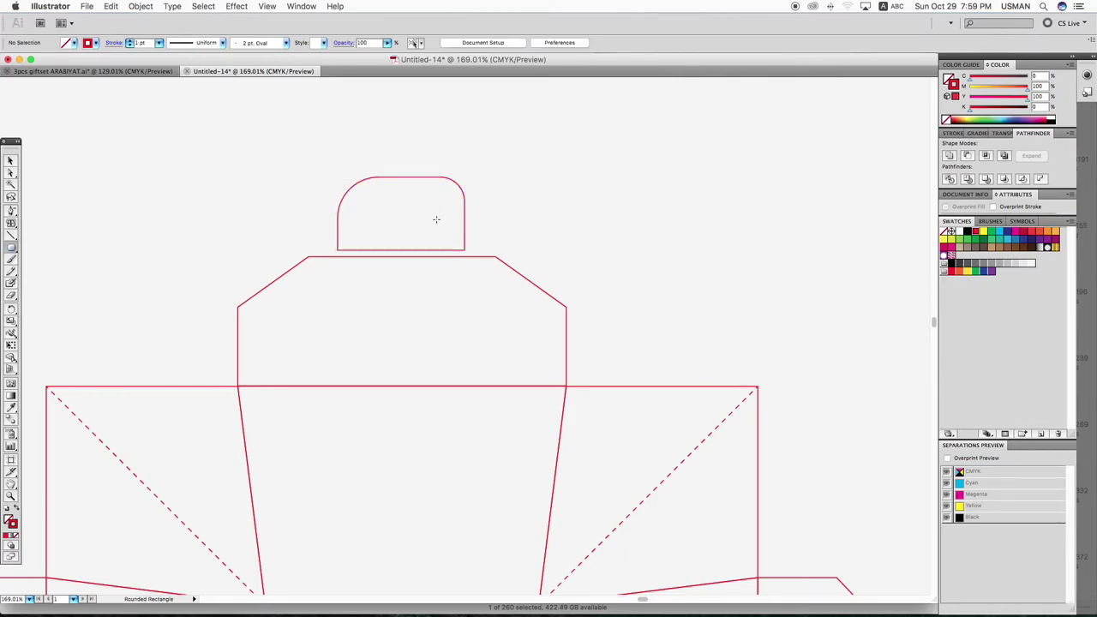
Cut a slim rounded-bar notch into the tab's right side
{"action": "left_click_drag", "start_coordinate": [438, 217], "coordinate": [399, 223]}
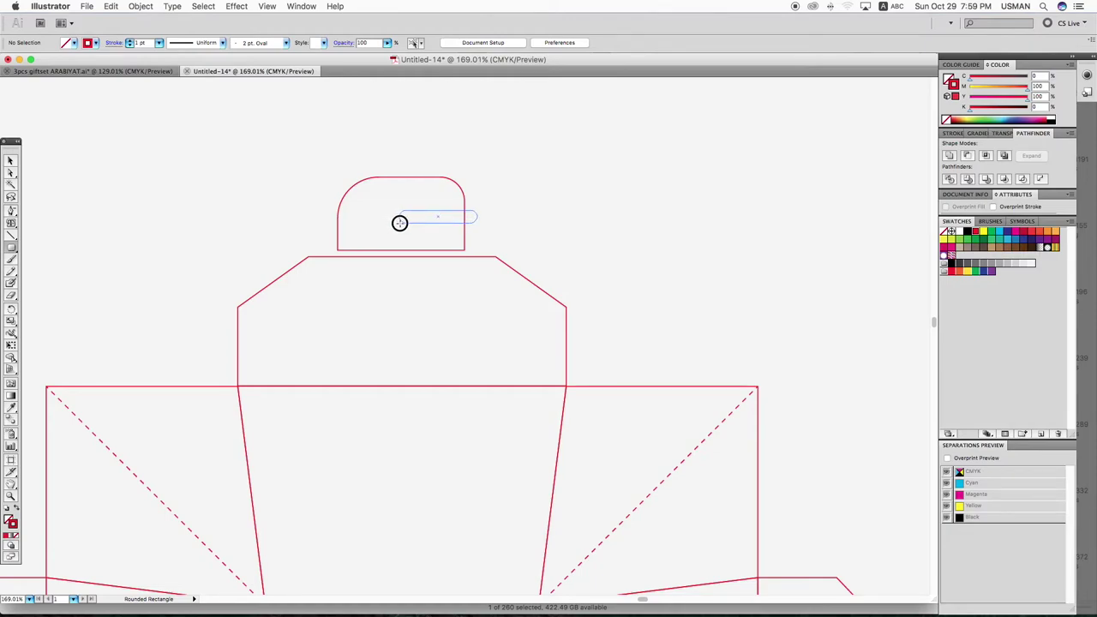
{"action": "key", "text": "v"}
{"action": "left_click_drag", "start_coordinate": [492, 183], "coordinate": [420, 244]}
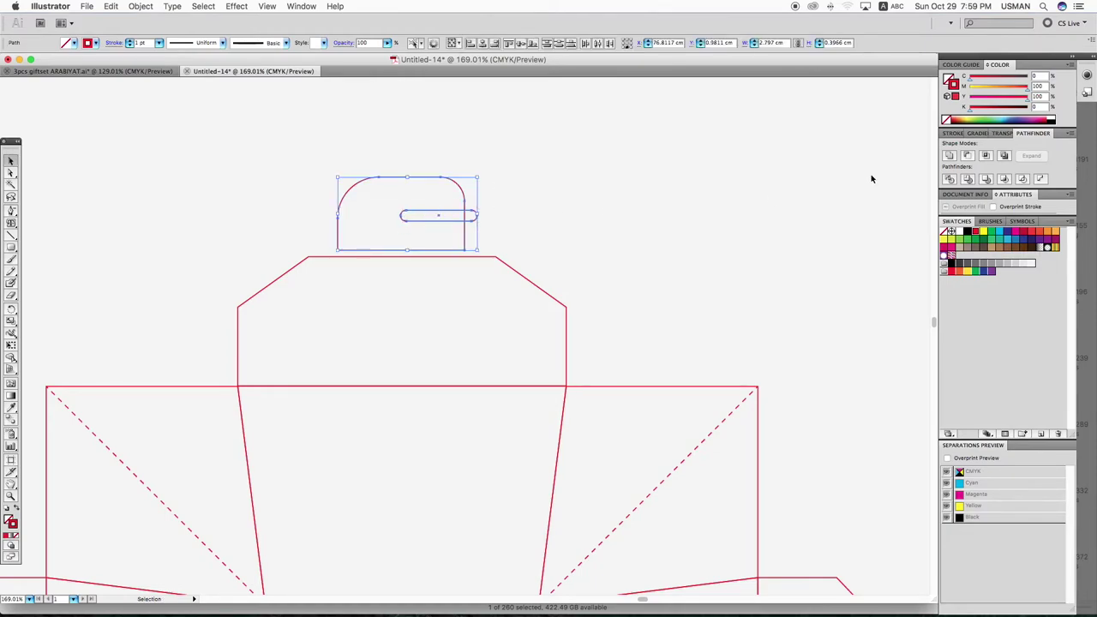
{"action": "left_click", "coordinate": [965, 157]}
{"action": "left_click", "coordinate": [531, 254]}
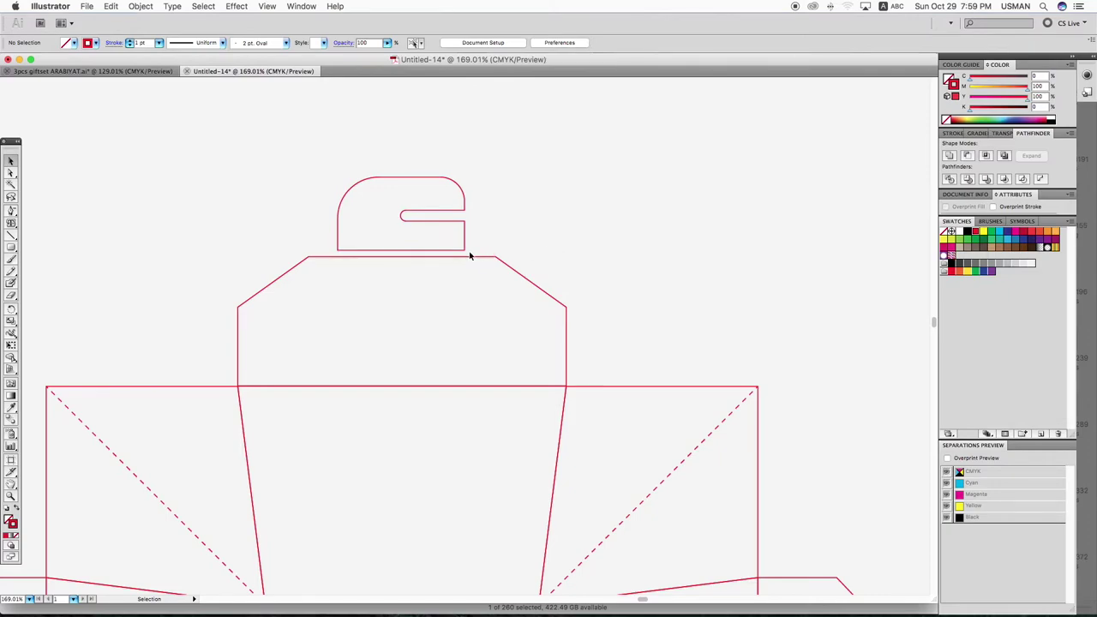
Draw a 1 x 1 cm circle and place it at the tab's lower-right corner
{"action": "left_click_drag", "start_coordinate": [11, 247], "coordinate": [78, 269]}
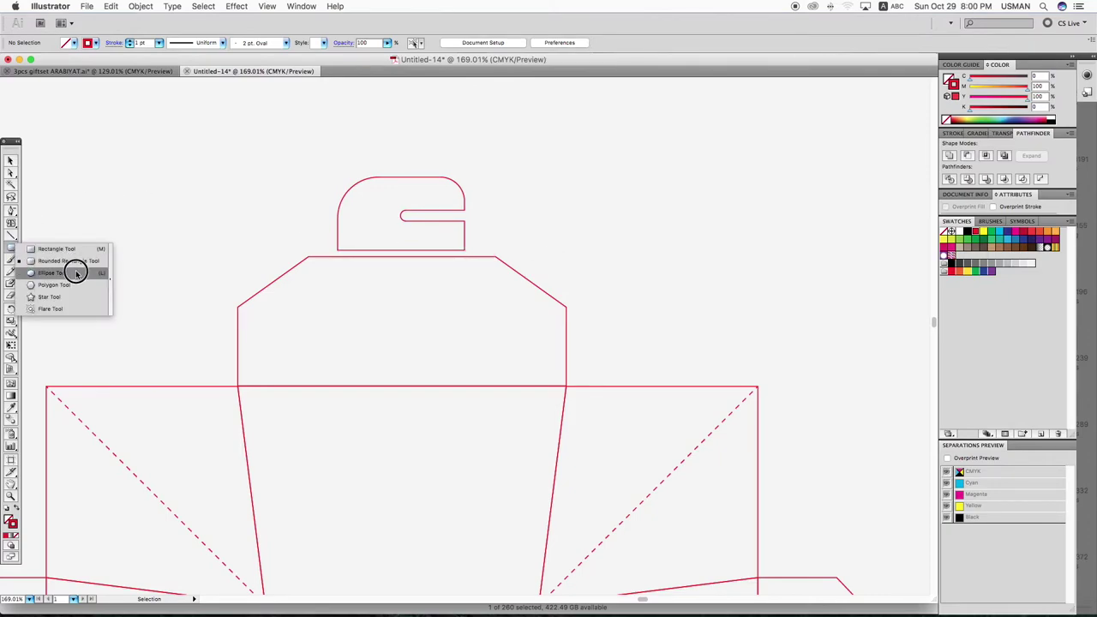
{"action": "left_click_drag", "start_coordinate": [181, 156], "coordinate": [226, 201]}
{"action": "type", "text": "1.6072"}
{"action": "key", "text": "Tab"}
{"action": "type", "text": "1"}
{"action": "key", "text": "Return"}
{"action": "left_click", "coordinate": [219, 214]}
{"action": "left_click_drag", "start_coordinate": [215, 200], "coordinate": [459, 246]}
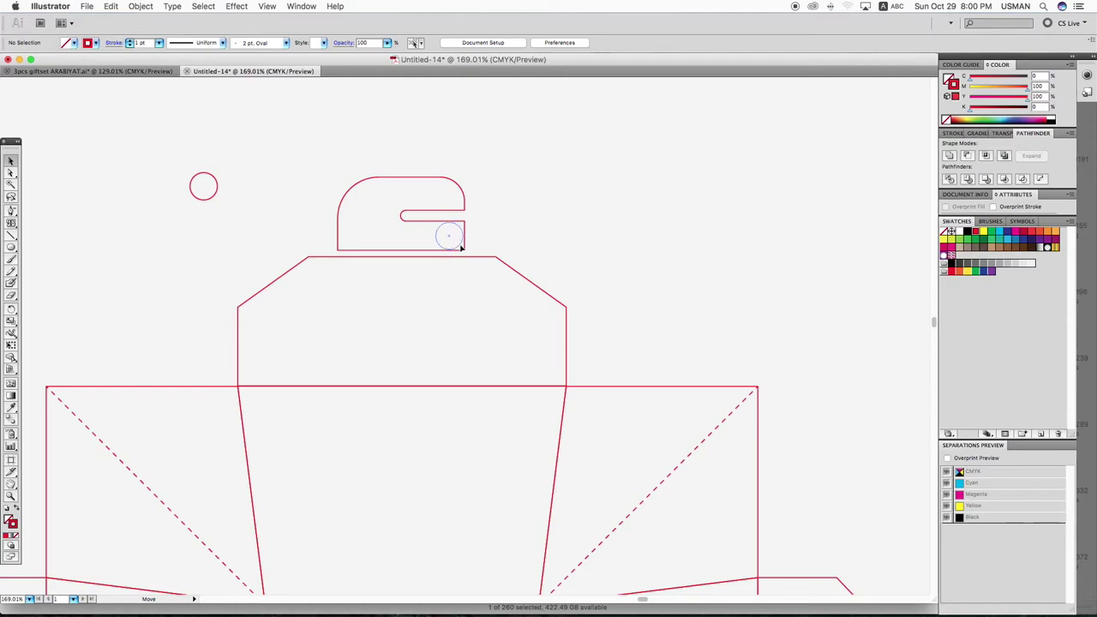
{"action": "left_click_drag", "start_coordinate": [460, 246], "coordinate": [460, 247]}
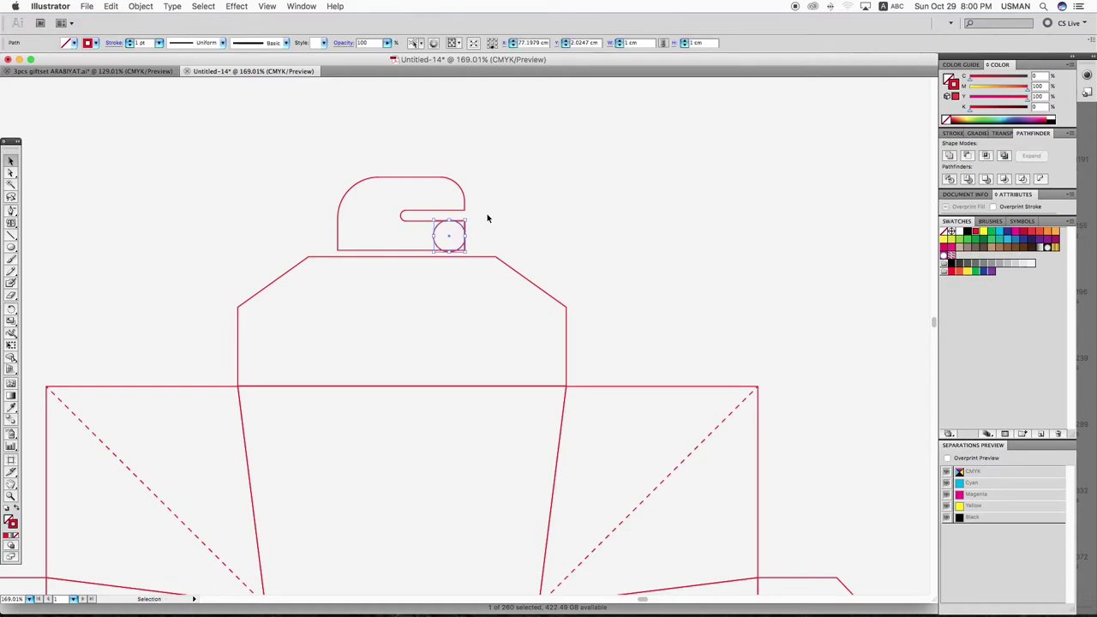
Hide the handle, erase the circle's upper part, show all, and Unite the pieces
{"action": "left_click_drag", "start_coordinate": [497, 213], "coordinate": [433, 233]}
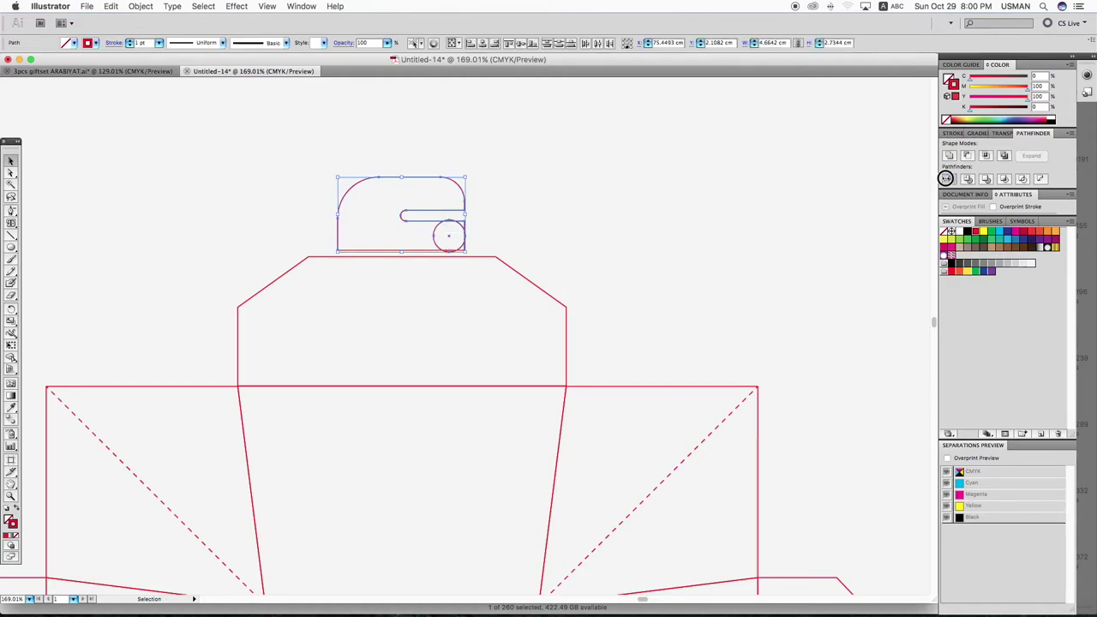
{"action": "right_click", "coordinate": [623, 180]}
{"action": "left_click", "coordinate": [654, 235]}
{"action": "key", "text": "super+3"}
{"action": "key", "text": "shift+e"}
{"action": "left_click_drag", "start_coordinate": [418, 206], "coordinate": [476, 243]}
{"action": "key", "text": "super+alt+3"}
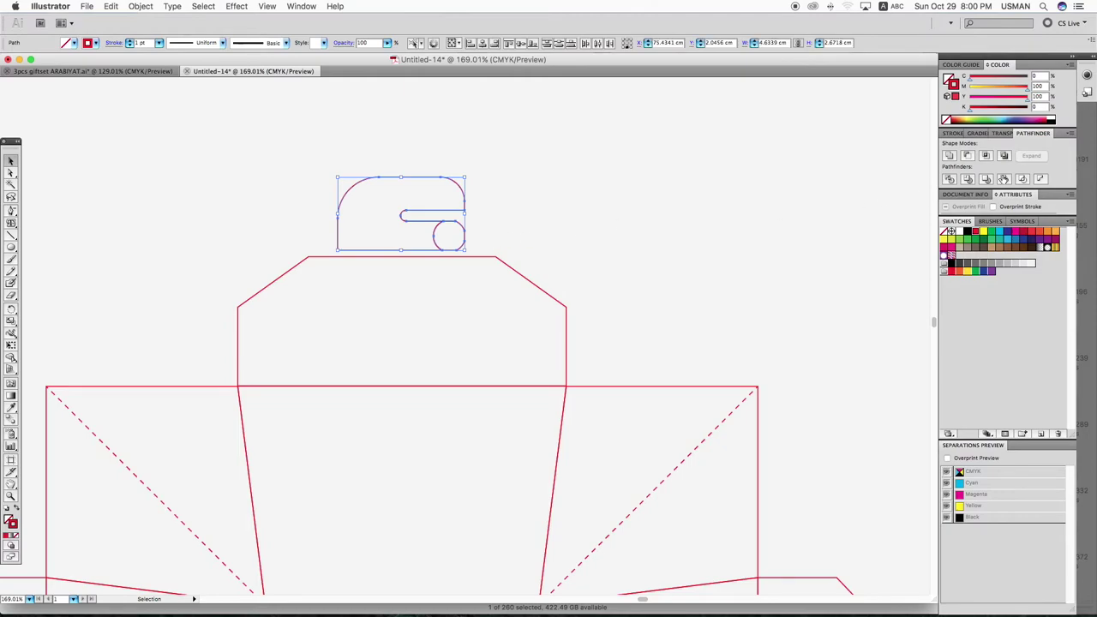
{"action": "left_click", "coordinate": [950, 154]}
{"action": "left_click", "coordinate": [508, 227]}
Nudge the handle down onto the top panel's edge in Outline view
{"action": "key", "text": "super+y"}
{"action": "left_click_drag", "start_coordinate": [453, 253], "coordinate": [474, 254]}
{"action": "key", "text": "super+y"}
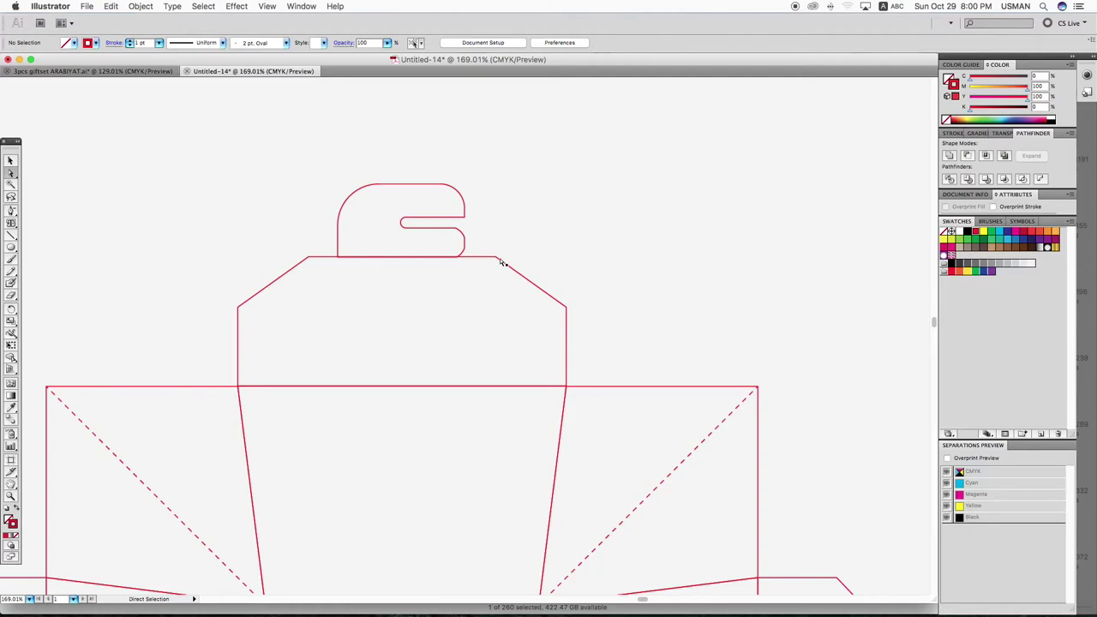
Pen-draw a diamond connector from the handle corner to the slanted edge, and select both
{"action": "left_click_drag", "start_coordinate": [497, 259], "coordinate": [455, 236]}
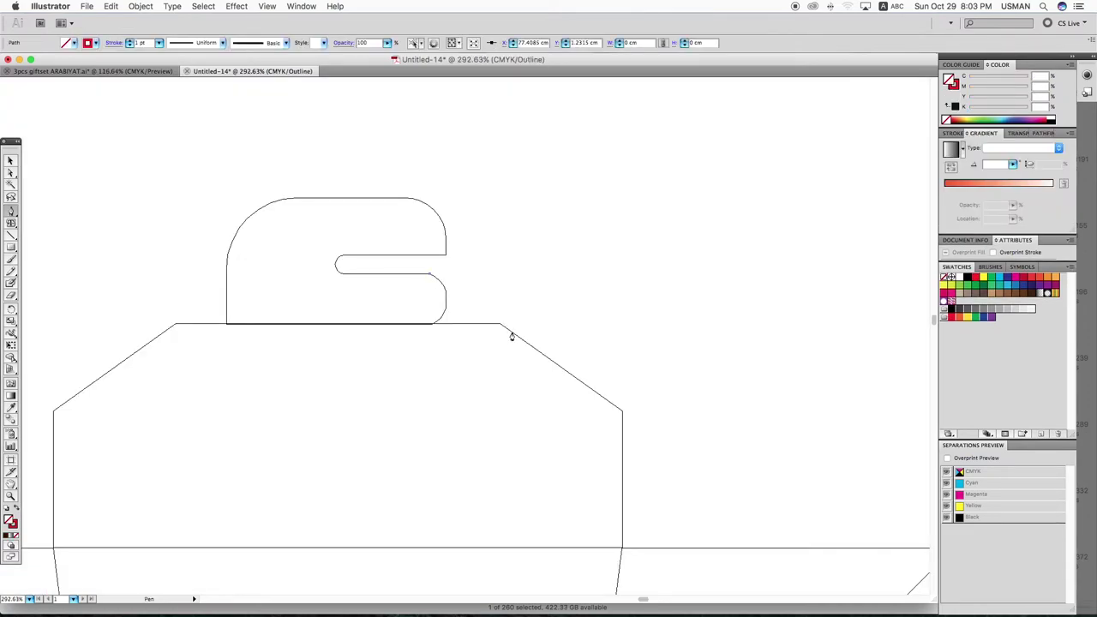
{"action": "left_click", "coordinate": [503, 327]}
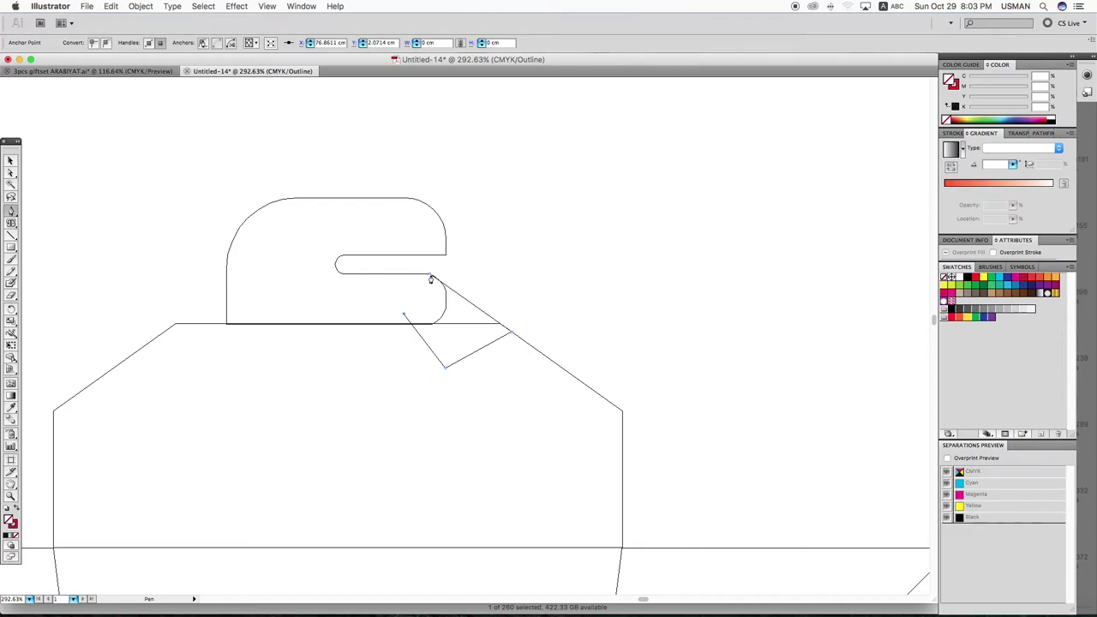
{"action": "key", "text": "v"}
{"action": "key", "text": "super+y"}
{"action": "key", "text": "super+minus"}
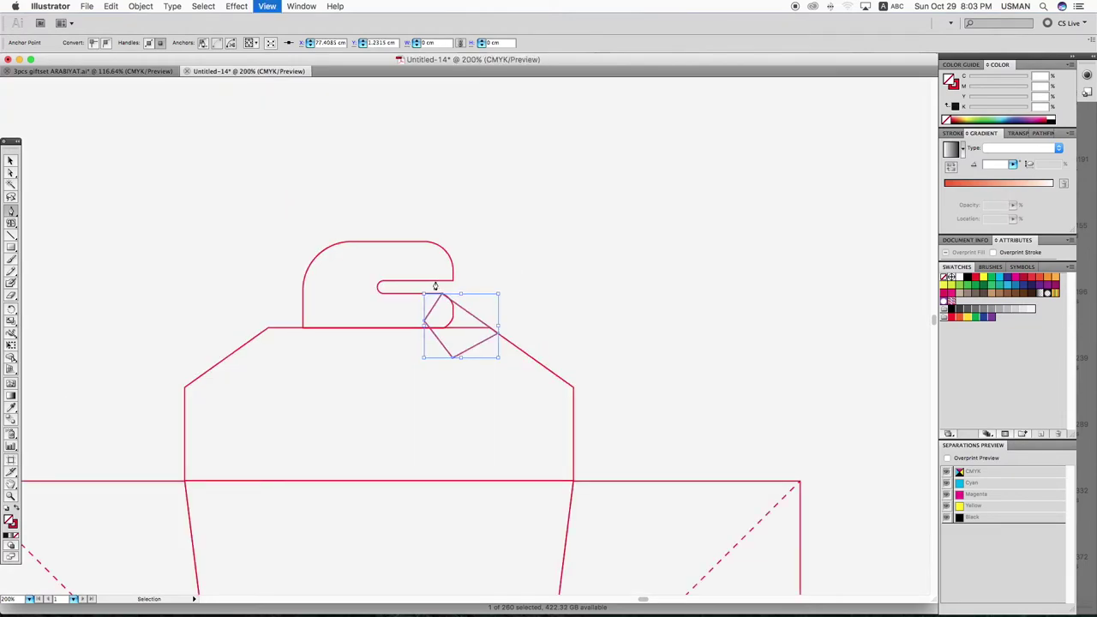
{"action": "left_click_drag", "start_coordinate": [367, 237], "coordinate": [499, 311]}
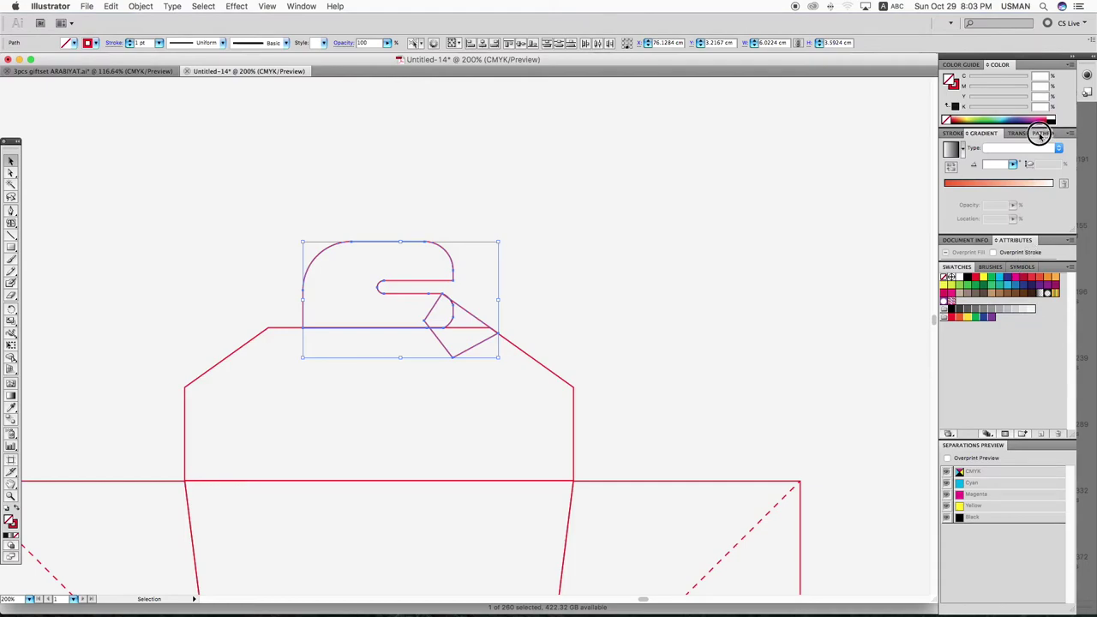
Unite the diamond connector with the hook handle
{"action": "left_click", "coordinate": [1038, 134]}
{"action": "left_click", "coordinate": [949, 157]}
{"action": "left_click", "coordinate": [767, 216]}
Ungroup the shapes and Unite the handle into the top panel
{"action": "left_click_drag", "start_coordinate": [385, 193], "coordinate": [504, 336]}
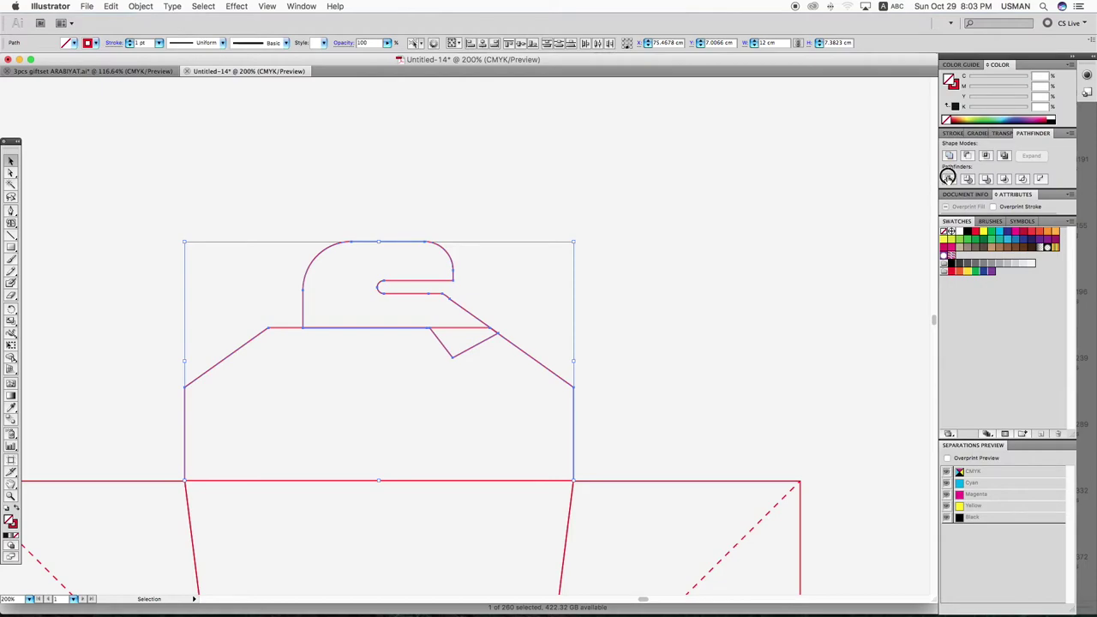
{"action": "right_click", "coordinate": [569, 244]}
{"action": "left_click", "coordinate": [595, 309]}
{"action": "left_click", "coordinate": [245, 320]}
{"action": "left_click", "coordinate": [325, 271]}
{"action": "key", "text": "Delete"}
{"action": "left_click_drag", "start_coordinate": [160, 262], "coordinate": [551, 385]}
{"action": "left_click", "coordinate": [949, 157]}
{"action": "left_click", "coordinate": [714, 222]}
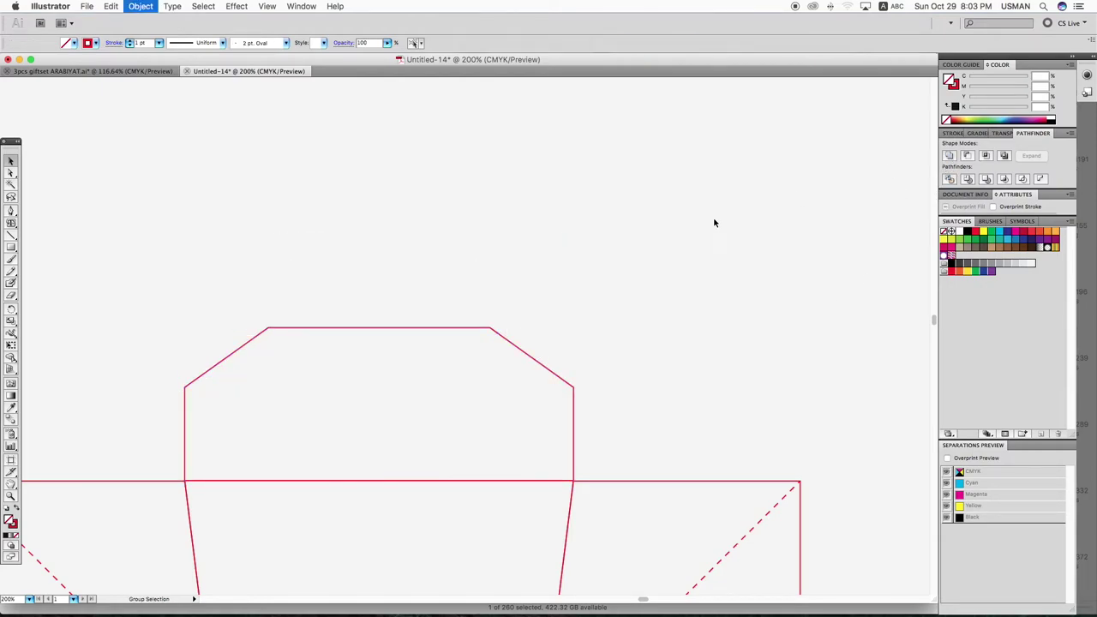
Drag a copy of the top panel below the box, then undo the misplaced copy
{"action": "key", "text": "super+0"}
{"action": "key", "text": "v"}
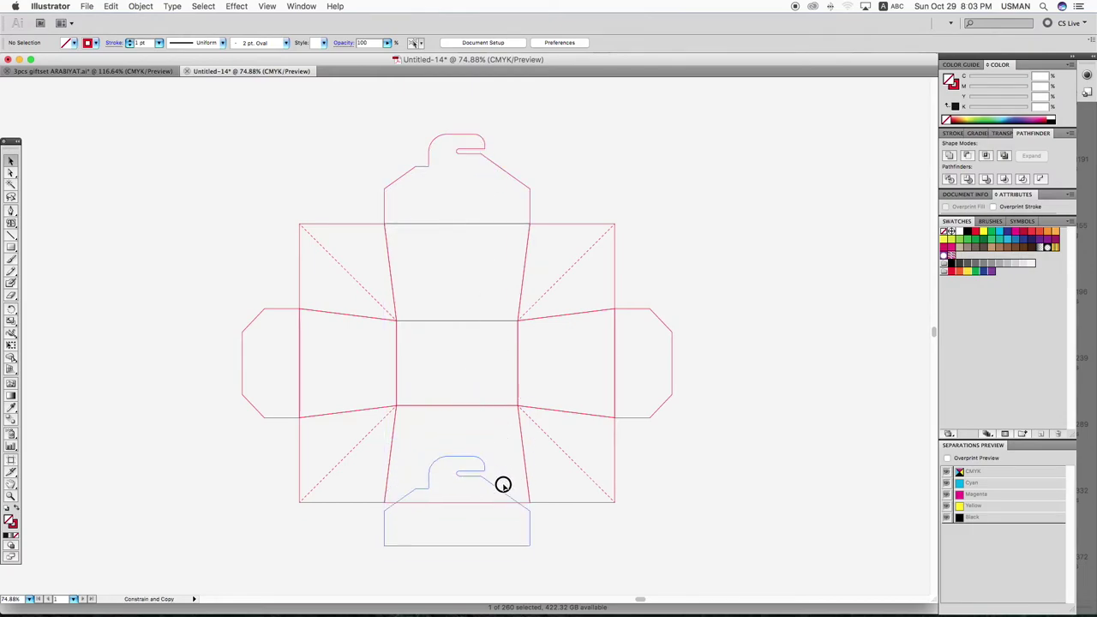
{"action": "left_click_drag", "start_coordinate": [488, 227], "coordinate": [495, 505]}
{"action": "right_click", "coordinate": [489, 505]}
{"action": "key", "text": "Escape"}
{"action": "key", "text": "super+z"}
{"action": "left_click", "coordinate": [708, 420]}
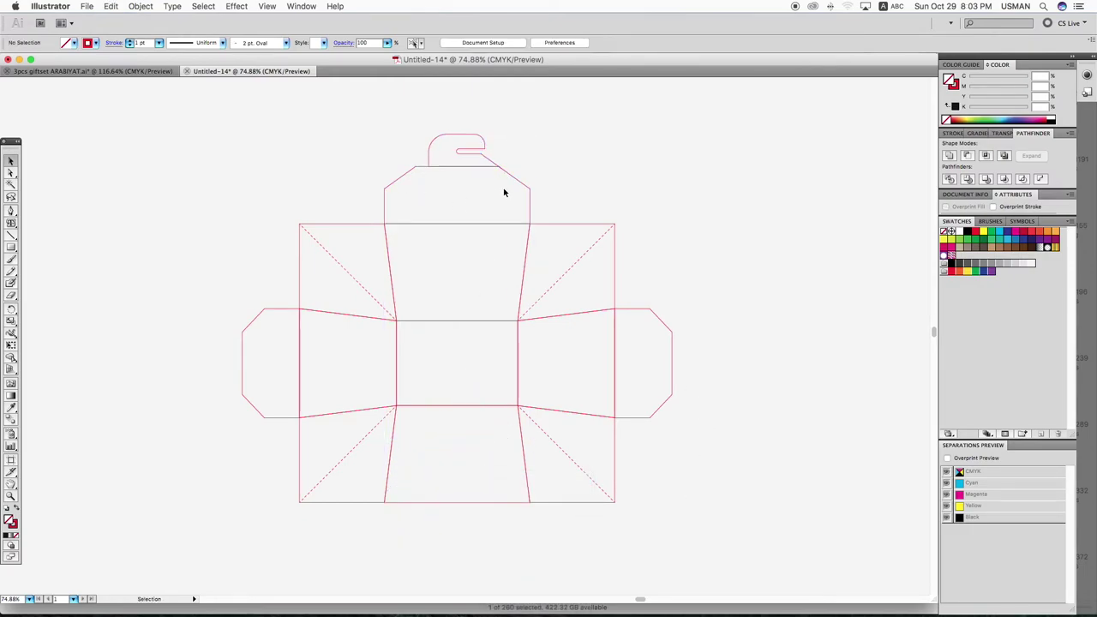
Copy the top panel below the box and reflect it horizontally
{"action": "left_click_drag", "start_coordinate": [511, 177], "coordinate": [507, 511]}
{"action": "right_click", "coordinate": [502, 454]}
{"action": "left_click", "coordinate": [647, 549]}
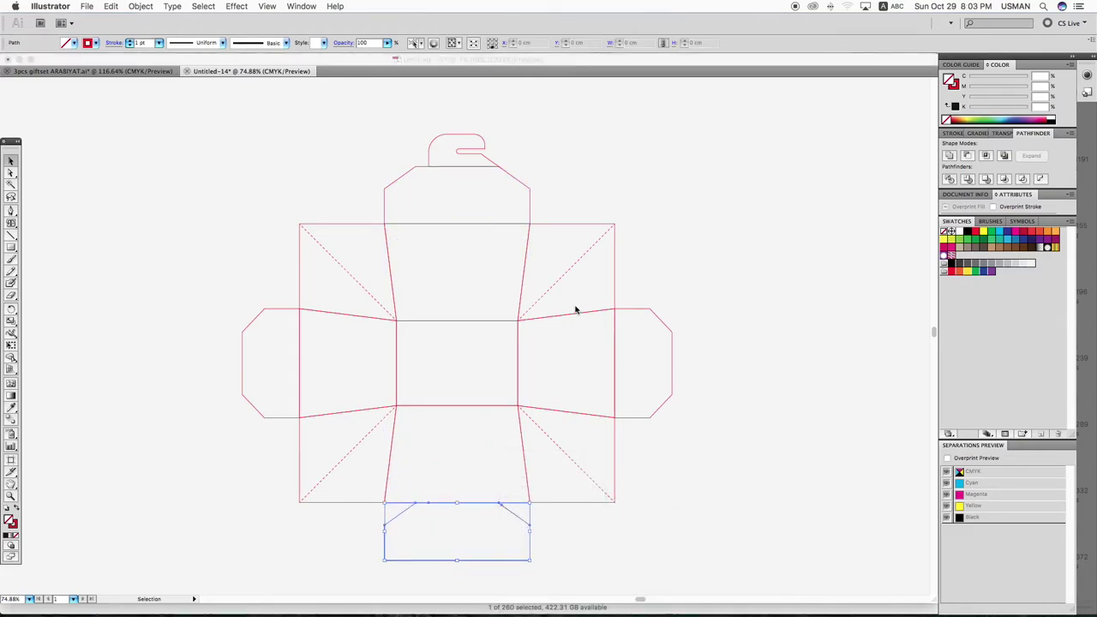
{"action": "left_click", "coordinate": [507, 202]}
{"action": "left_click", "coordinate": [600, 190]}
Align the flipped panel to the box's bottom edge and drag a handle copy onto it
{"action": "key", "text": "z"}
{"action": "left_click_drag", "start_coordinate": [495, 557], "coordinate": [615, 548]}
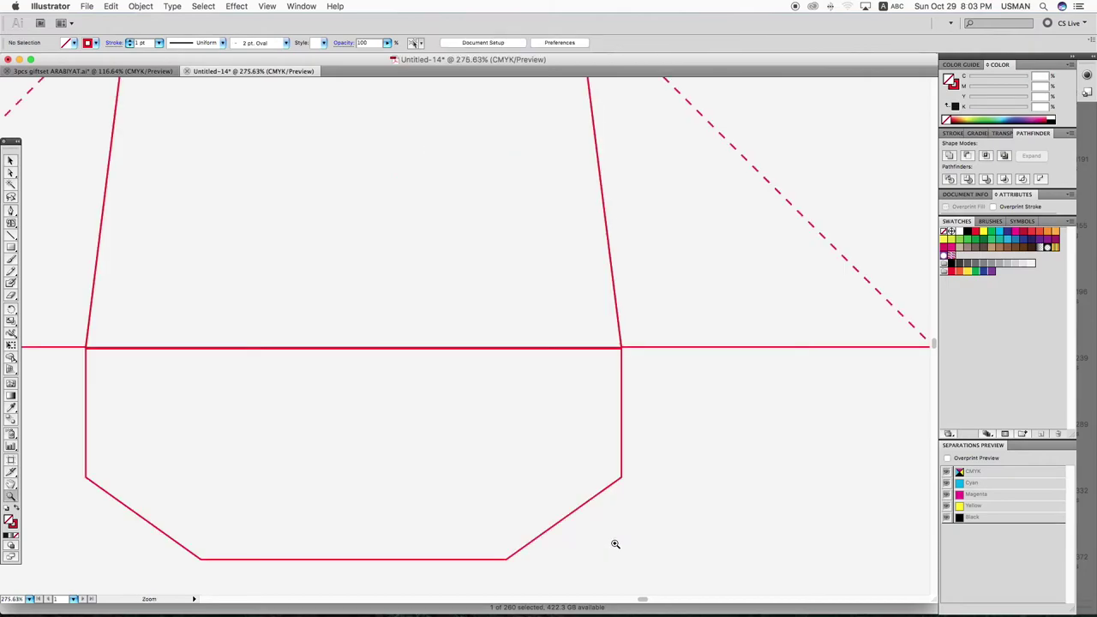
{"action": "key", "text": "ctrl+y"}
{"action": "mouse_move", "coordinate": [623, 356]}
{"action": "left_mouse_down"}
{"action": "mouse_move", "coordinate": [623, 380]}
{"action": "mouse_move", "coordinate": [621, 348]}
{"action": "left_mouse_up"}
{"action": "key", "text": "ctrl+y"}
{"action": "key", "text": "ctrl+minus"}
{"action": "key", "text": "ctrl+minus"}
{"action": "key", "text": "ctrl+minus"}
{"action": "key", "text": "ctrl+minus"}
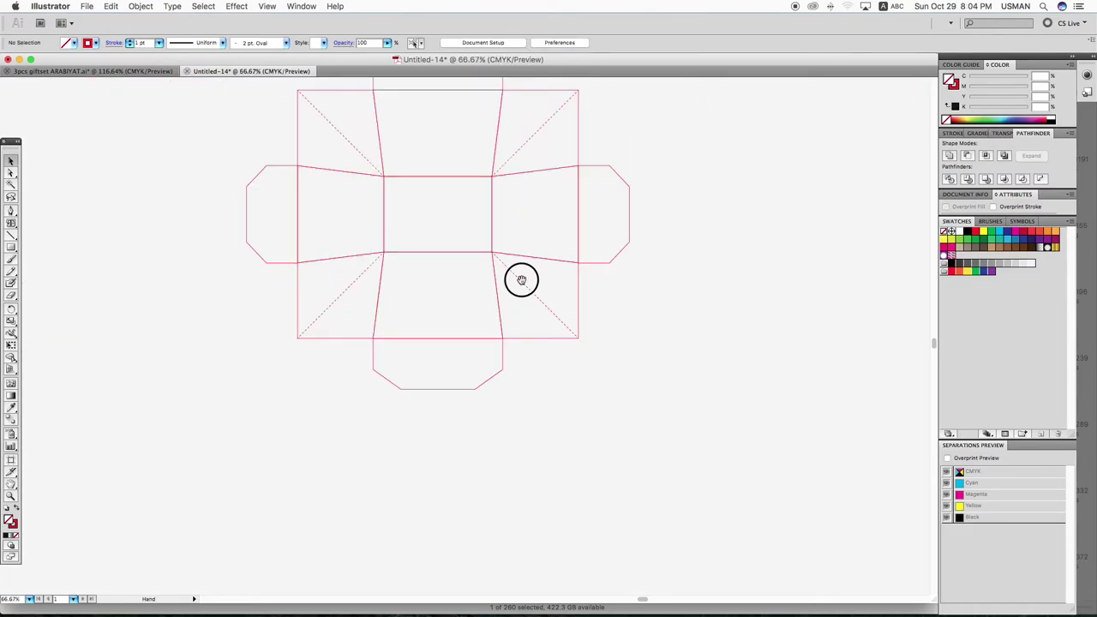
{"action": "mouse_move", "coordinate": [455, 102]}
{"action": "left_mouse_down"}
{"action": "mouse_move", "coordinate": [472, 420]}
{"action": "mouse_move", "coordinate": [472, 404]}
{"action": "left_mouse_up"}
{"action": "right_click", "coordinate": [472, 404]}
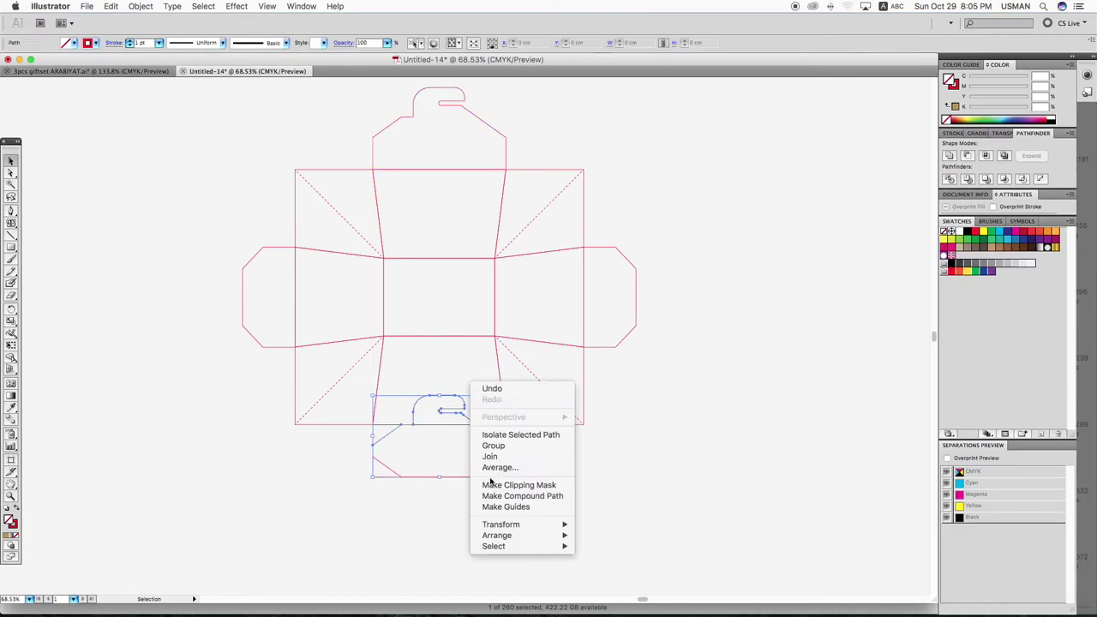
Reflect the handle copy across the horizontal axis
{"action": "left_click", "coordinate": [624, 479]}
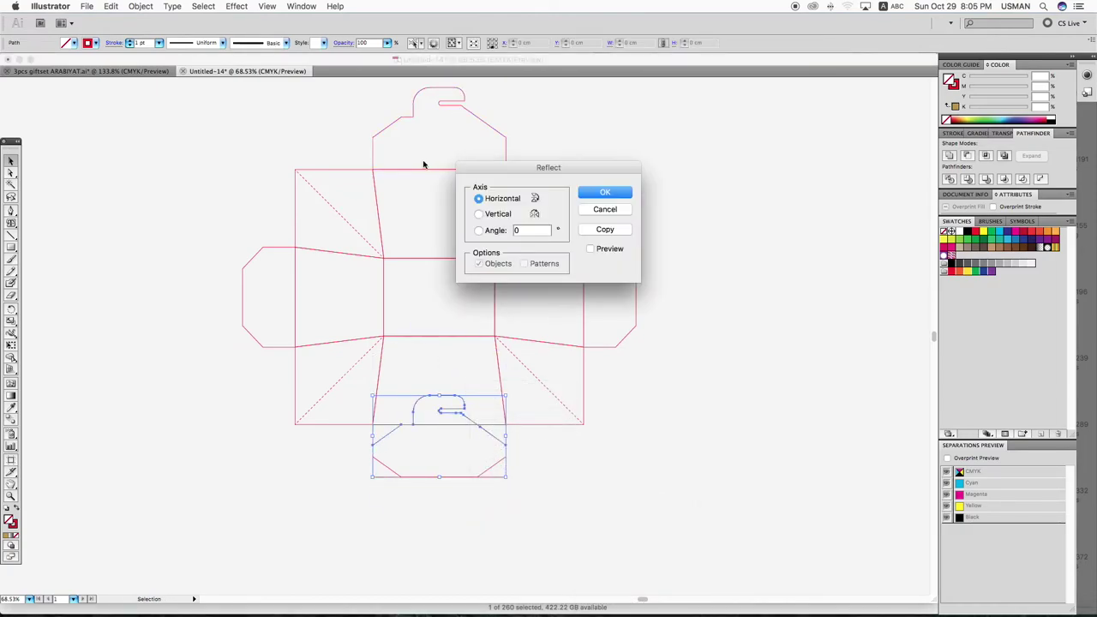
{"action": "left_click", "coordinate": [579, 194]}
{"action": "left_click", "coordinate": [600, 334]}
Also mirror the bottom handle across the vertical axis
{"action": "left_click_drag", "start_coordinate": [214, 308], "coordinate": [680, 533]}
{"action": "key", "text": "v"}
{"action": "left_click", "coordinate": [497, 412]}
{"action": "right_click", "coordinate": [497, 412]}
{"action": "mouse_move", "coordinate": [527, 549]}
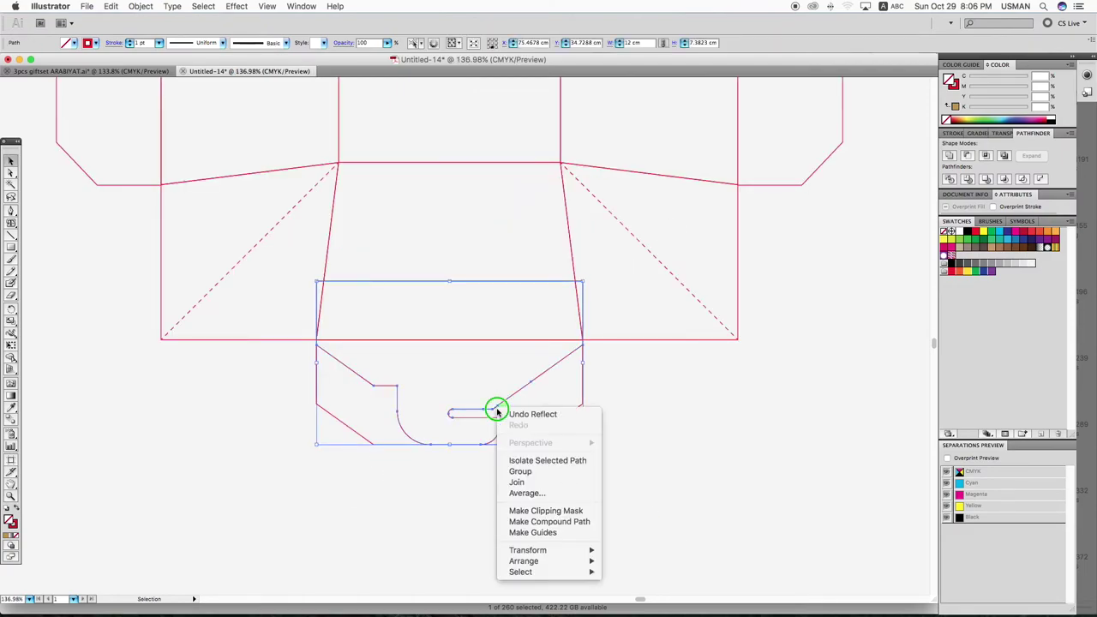
{"action": "left_click", "coordinate": [651, 545]}
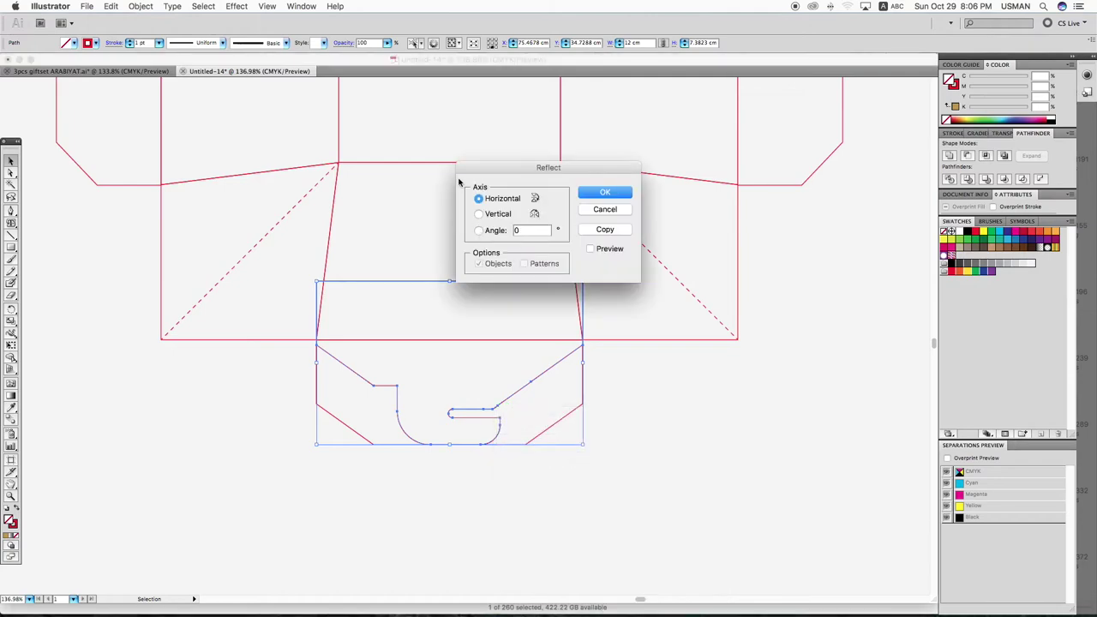
{"action": "left_click", "coordinate": [491, 215]}
{"action": "left_click", "coordinate": [591, 191]}
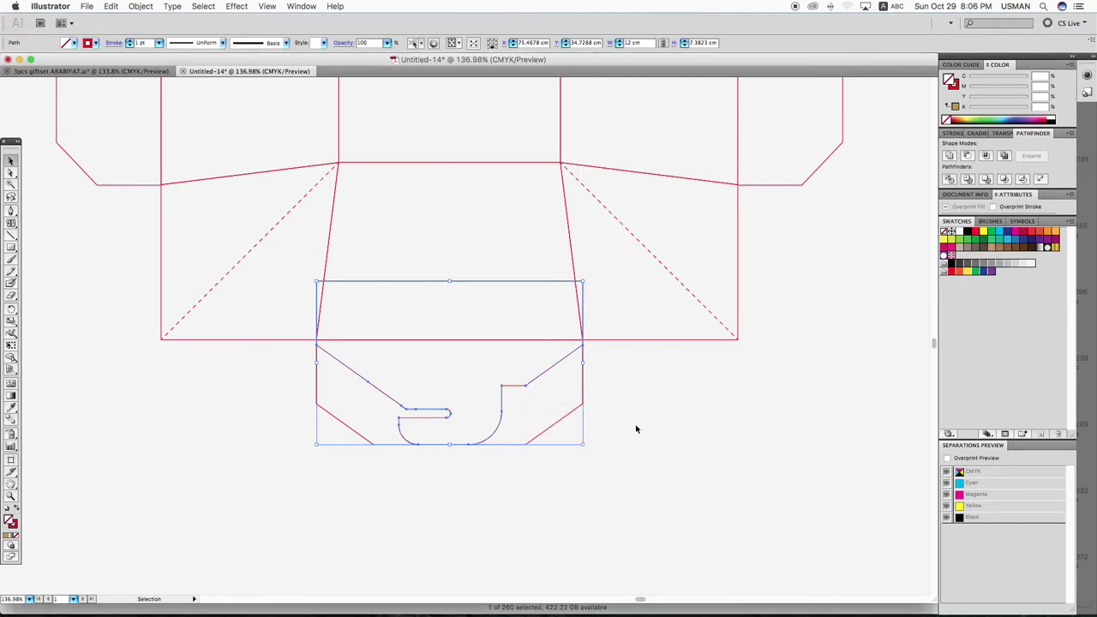
{"action": "left_click", "coordinate": [635, 426]}
{"action": "left_click", "coordinate": [11, 234]}
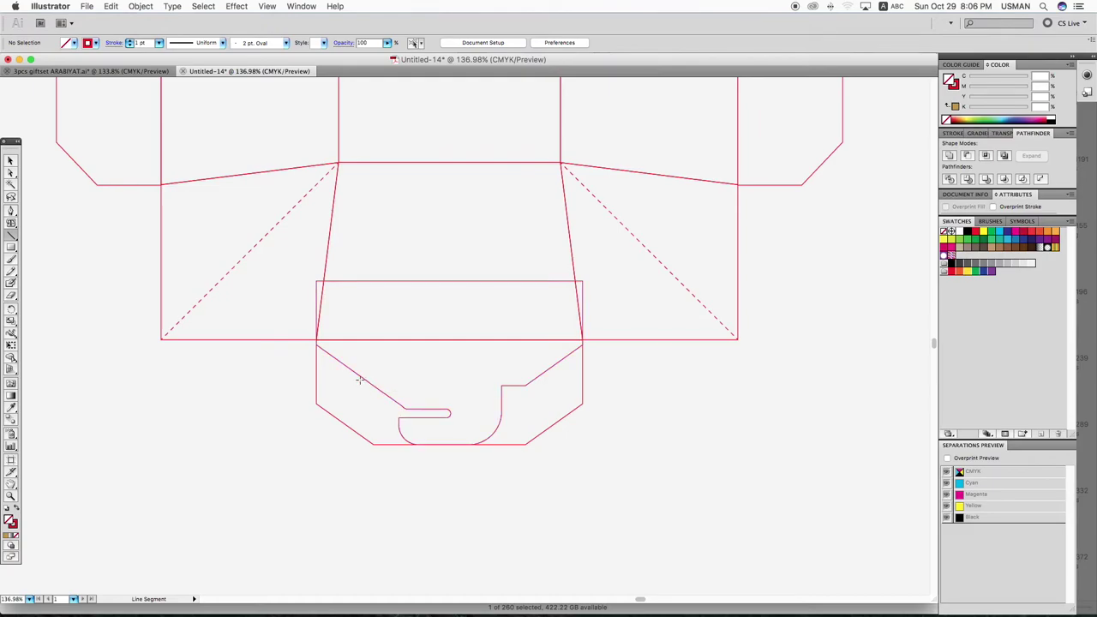
Draw an angled line to the hook's slot and extend it with an added anchor point
{"action": "left_click_drag", "start_coordinate": [359, 380], "coordinate": [403, 412]}
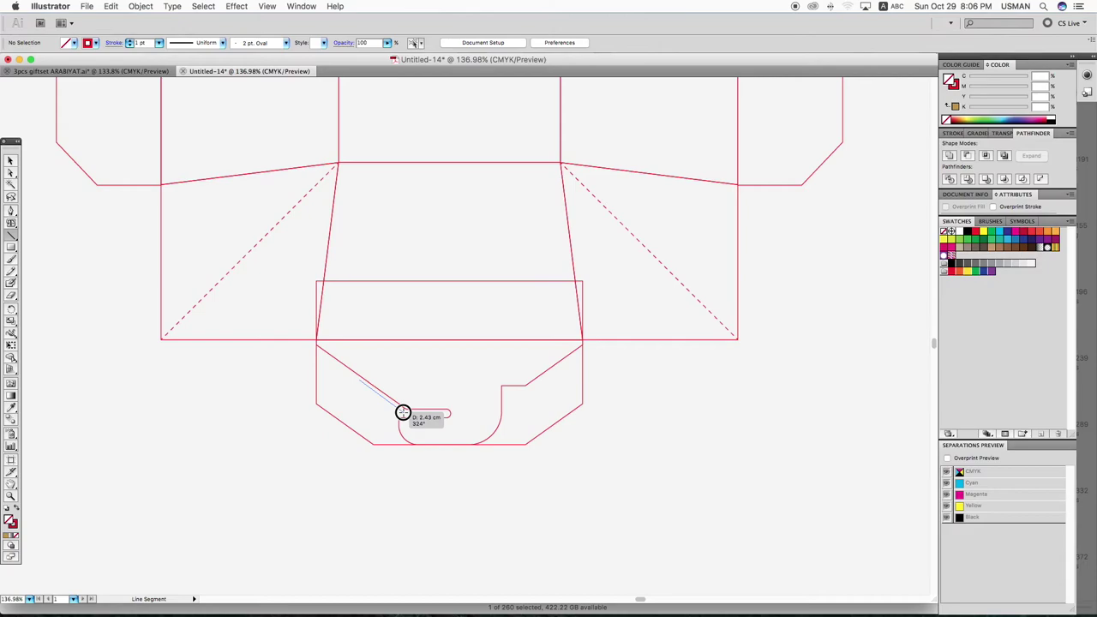
{"action": "left_click_drag", "start_coordinate": [402, 413], "coordinate": [402, 412]}
{"action": "left_click_drag", "start_coordinate": [10, 212], "coordinate": [44, 214]}
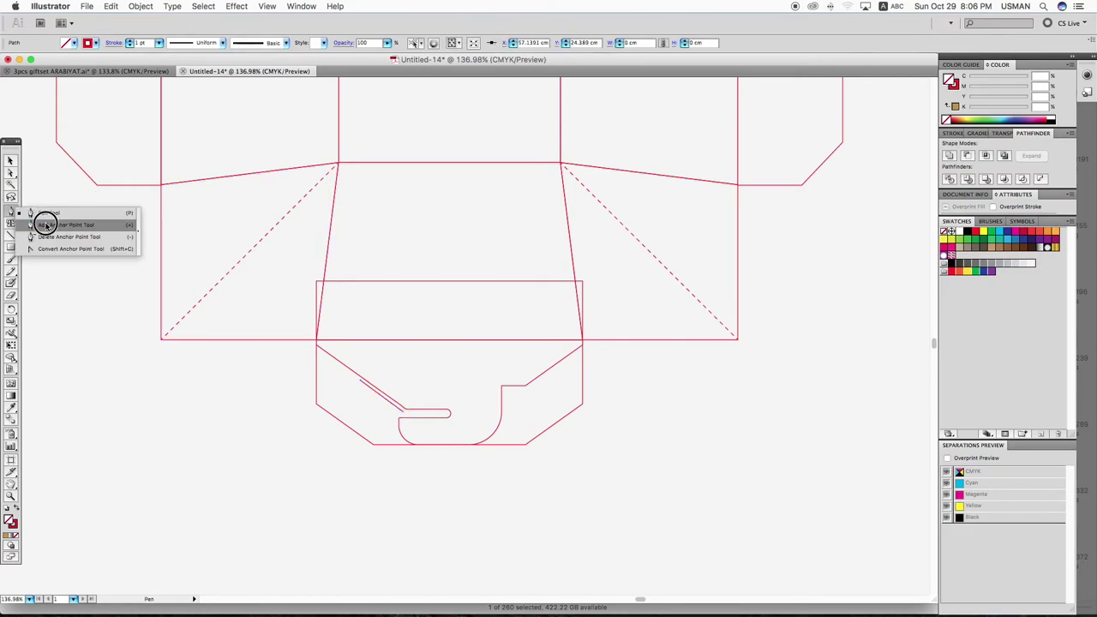
{"action": "left_click_drag", "start_coordinate": [44, 214], "coordinate": [53, 225]}
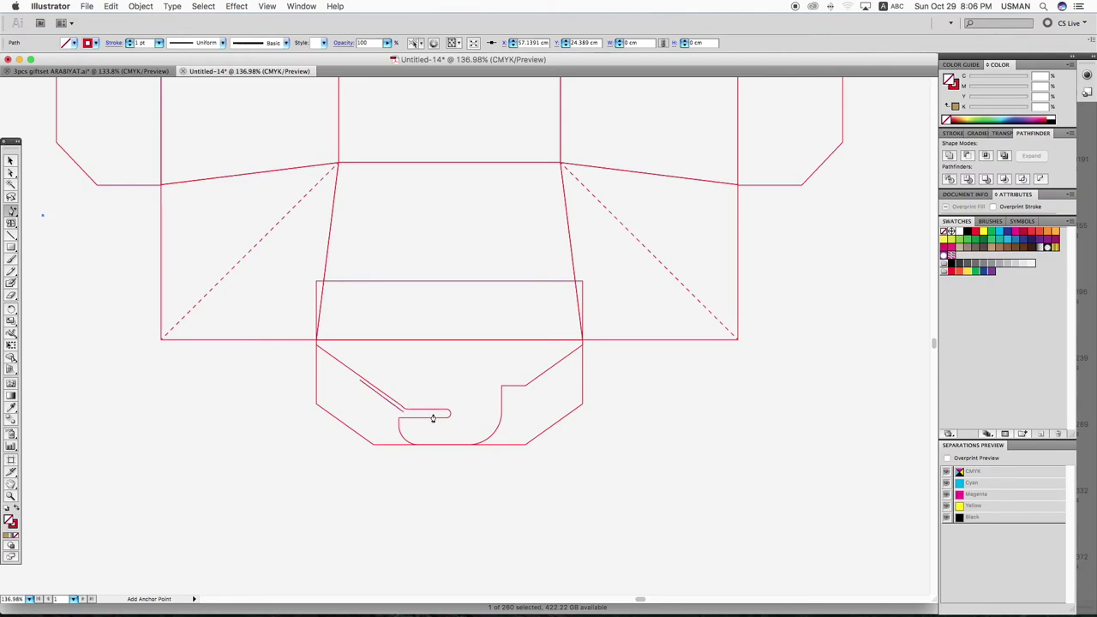
{"action": "left_click_drag", "start_coordinate": [10, 211], "coordinate": [41, 214]}
{"action": "left_click_drag", "start_coordinate": [403, 413], "coordinate": [446, 416]}
{"action": "key", "text": "v"}
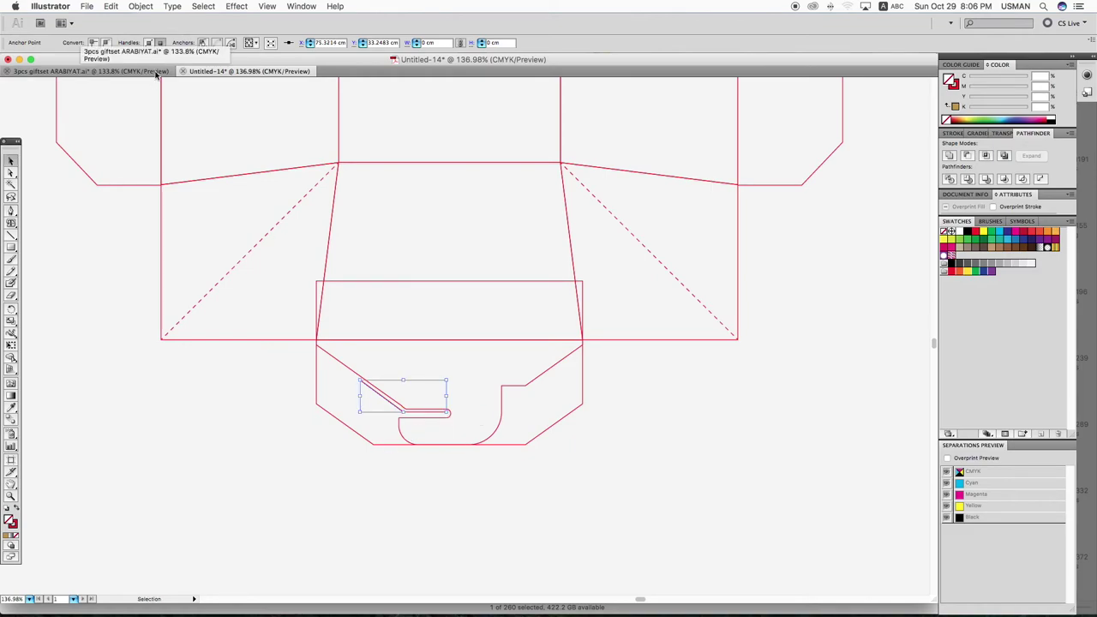
Zoom out to fit the whole box net in view
{"action": "key", "text": "super+minus"}
{"action": "key", "text": "super+minus"}
{"action": "left_click", "coordinate": [438, 373]}
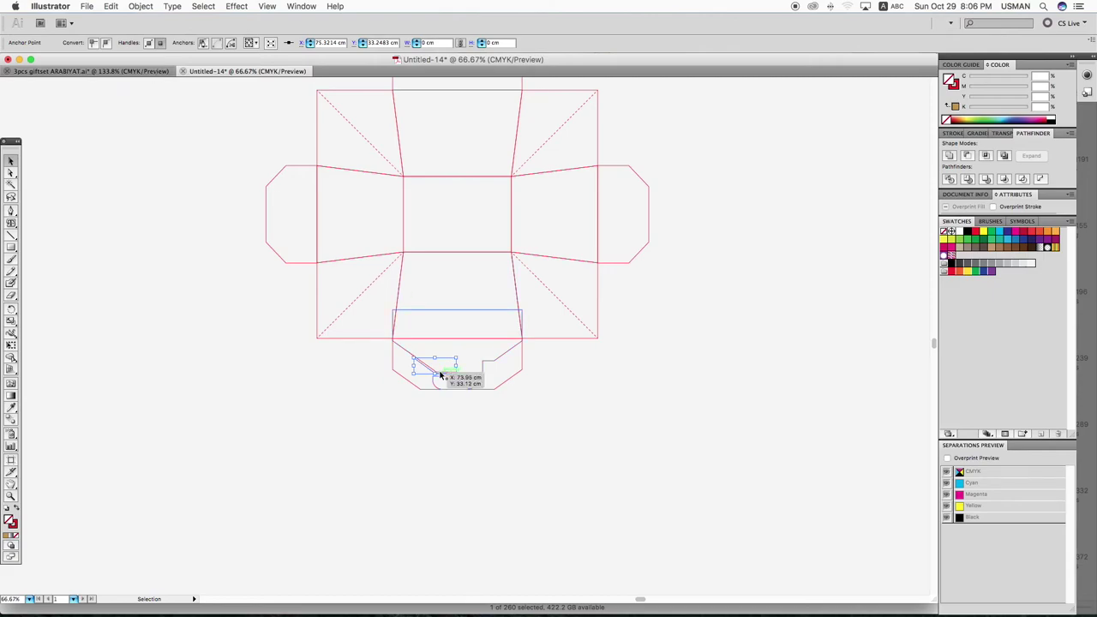
{"action": "key", "text": "shift+super+a"}
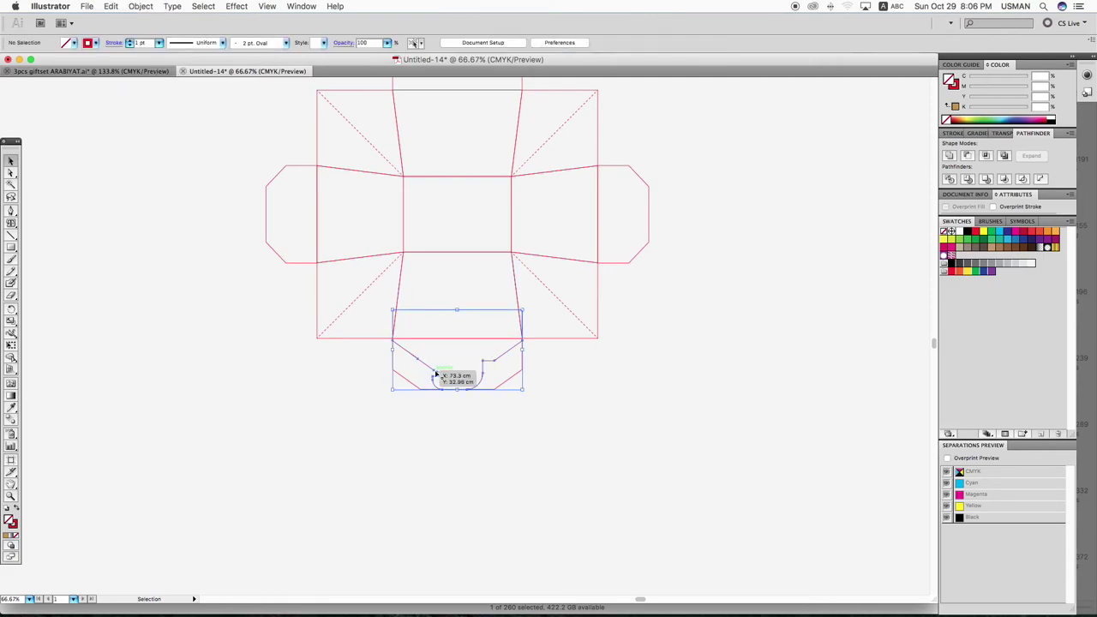
{"action": "key", "text": "super+0"}
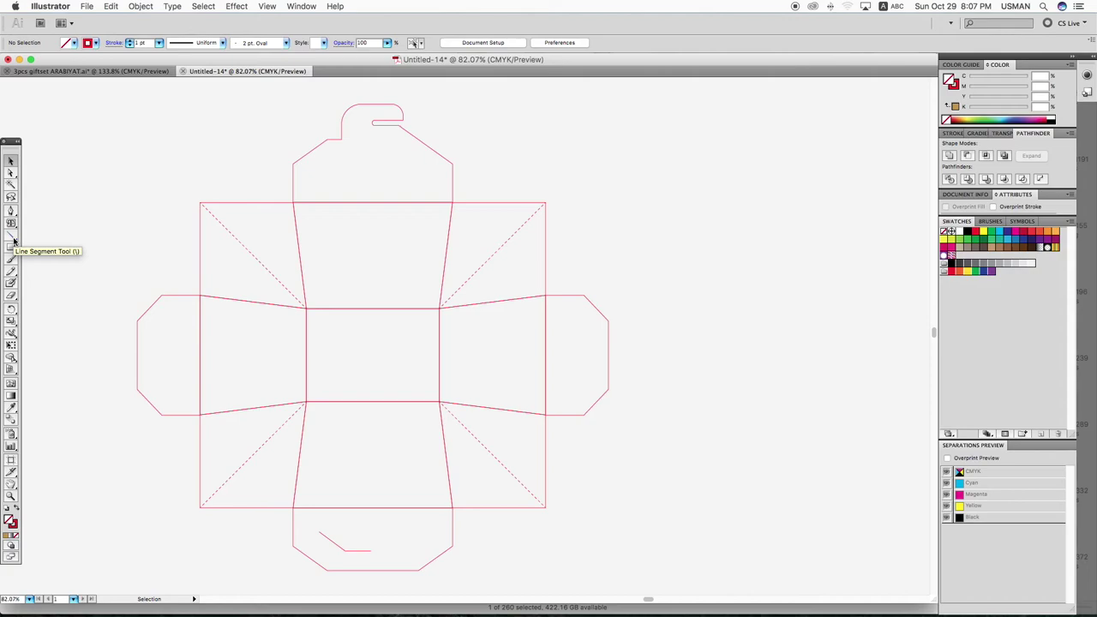
Draw a long rectangle, rotate it about 45°, and place it across the top-left corner
{"action": "left_click_drag", "start_coordinate": [12, 246], "coordinate": [74, 272]}
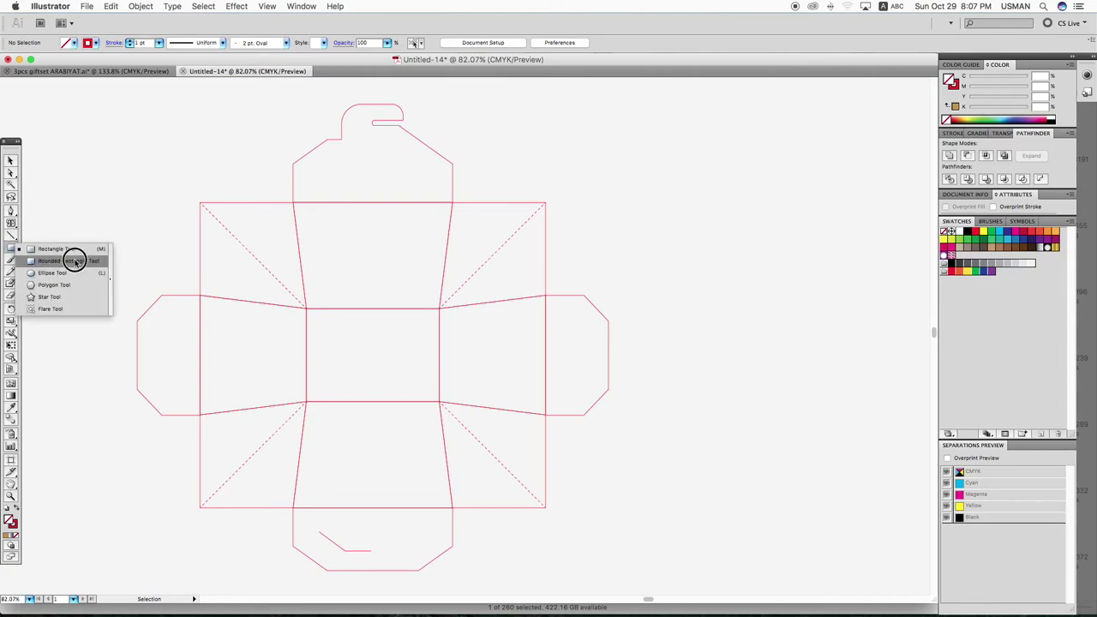
{"action": "left_click_drag", "start_coordinate": [73, 272], "coordinate": [81, 248]}
{"action": "left_click_drag", "start_coordinate": [78, 176], "coordinate": [354, 286]}
{"action": "scroll", "coordinate": [448, 249], "scroll_direction": "left", "scroll_amount": 5}
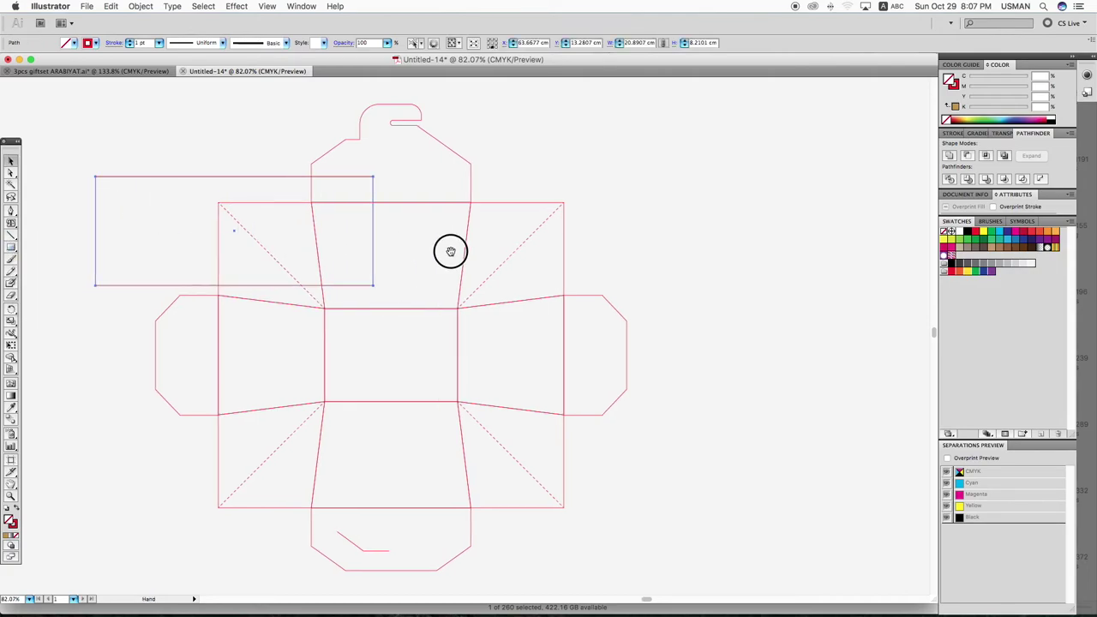
{"action": "key", "text": "v"}
{"action": "left_click_drag", "start_coordinate": [457, 173], "coordinate": [245, 140]}
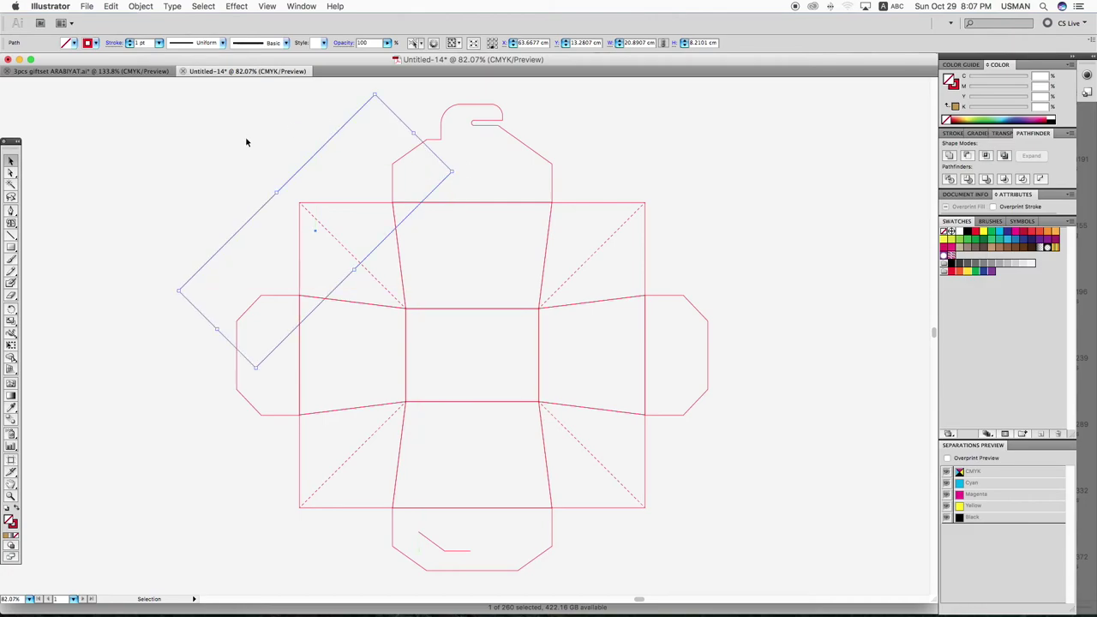
{"action": "left_click", "coordinate": [277, 201]}
{"action": "left_click_drag", "start_coordinate": [275, 192], "coordinate": [259, 176]}
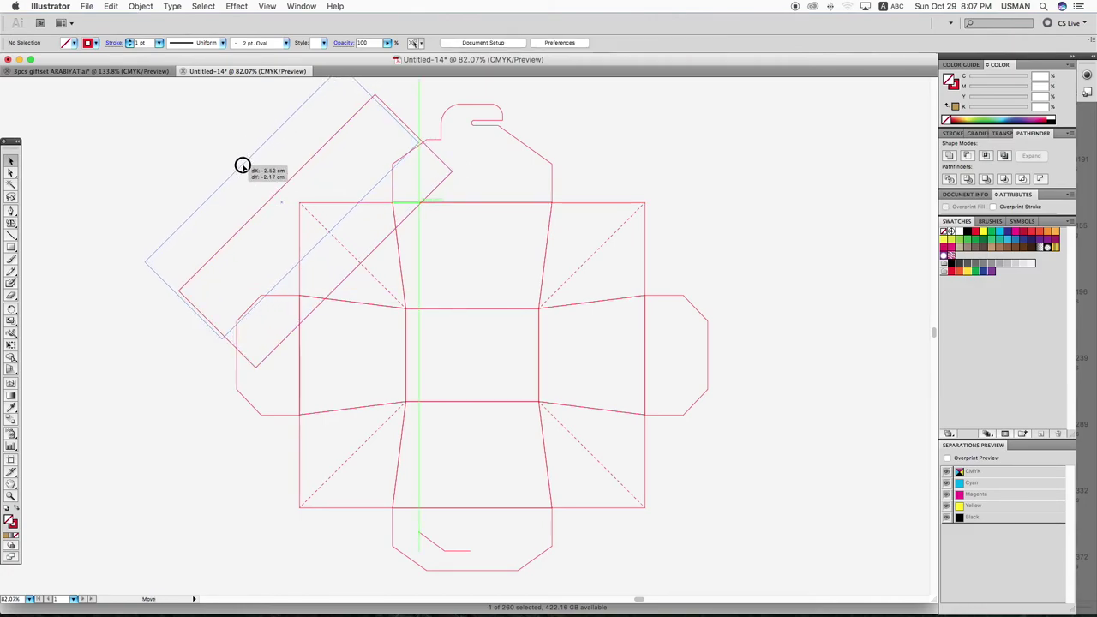
{"action": "left_click_drag", "start_coordinate": [259, 176], "coordinate": [244, 165]}
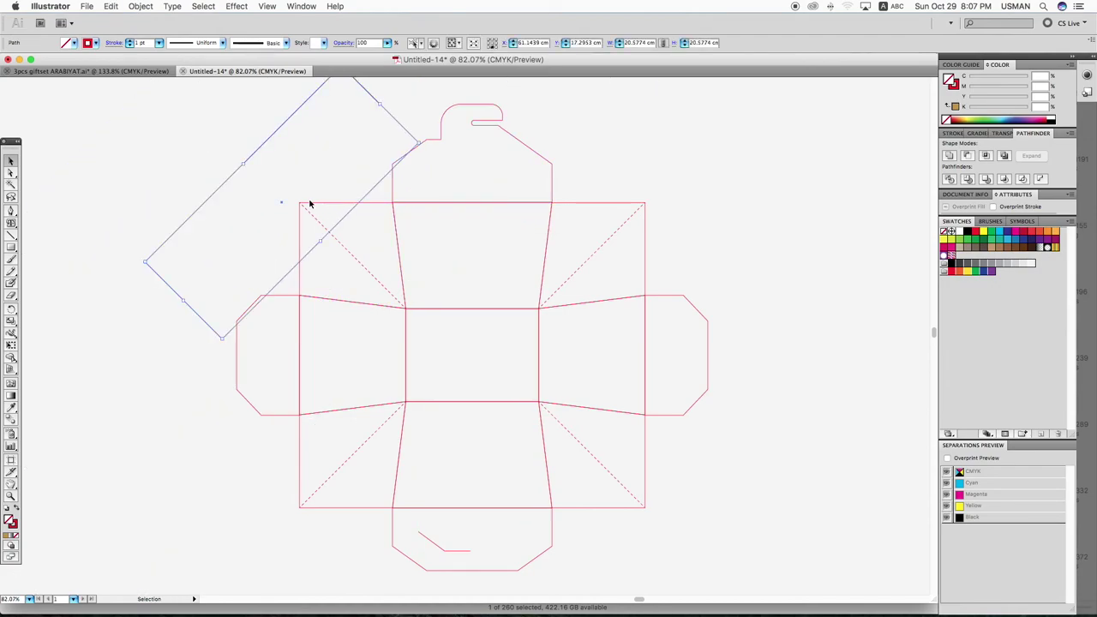
Copy the rotated rectangle to the top-right corner, mirrored to fit it
{"action": "left_click_drag", "start_coordinate": [233, 175], "coordinate": [574, 200]}
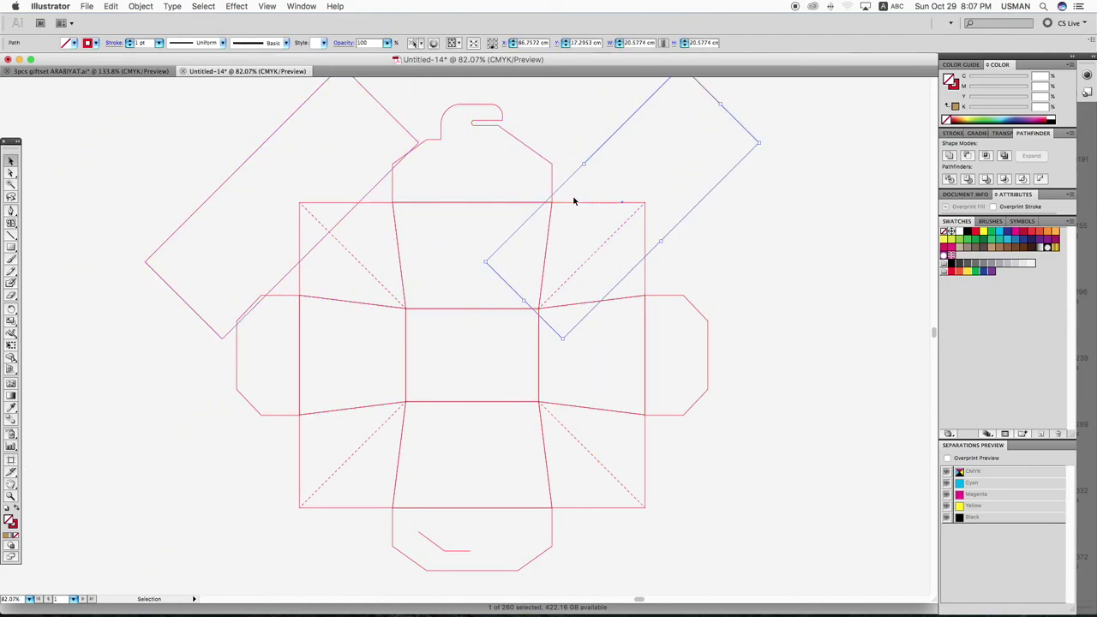
{"action": "right_click", "coordinate": [614, 206]}
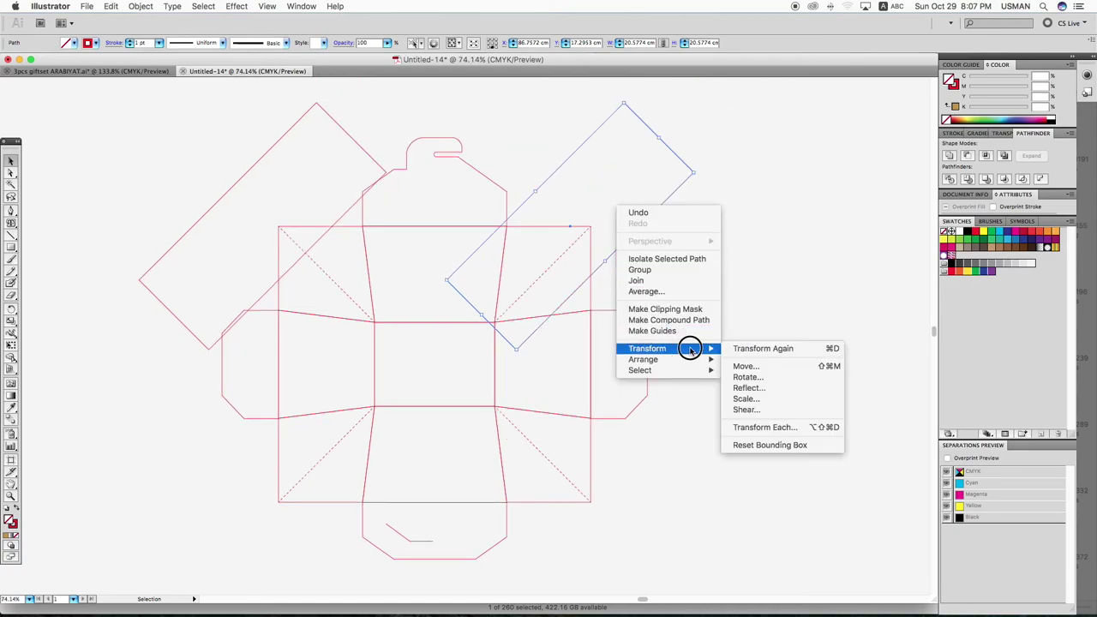
{"action": "left_click", "coordinate": [737, 385]}
{"action": "left_click", "coordinate": [604, 192]}
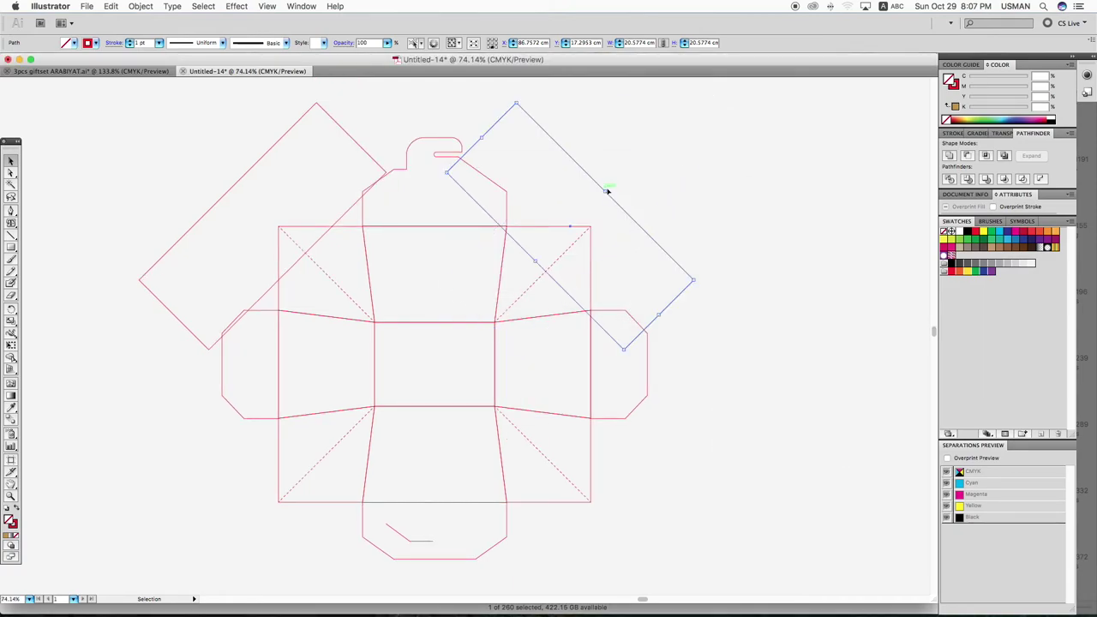
{"action": "left_click", "coordinate": [669, 231]}
{"action": "left_click_drag", "start_coordinate": [643, 231], "coordinate": [674, 228]}
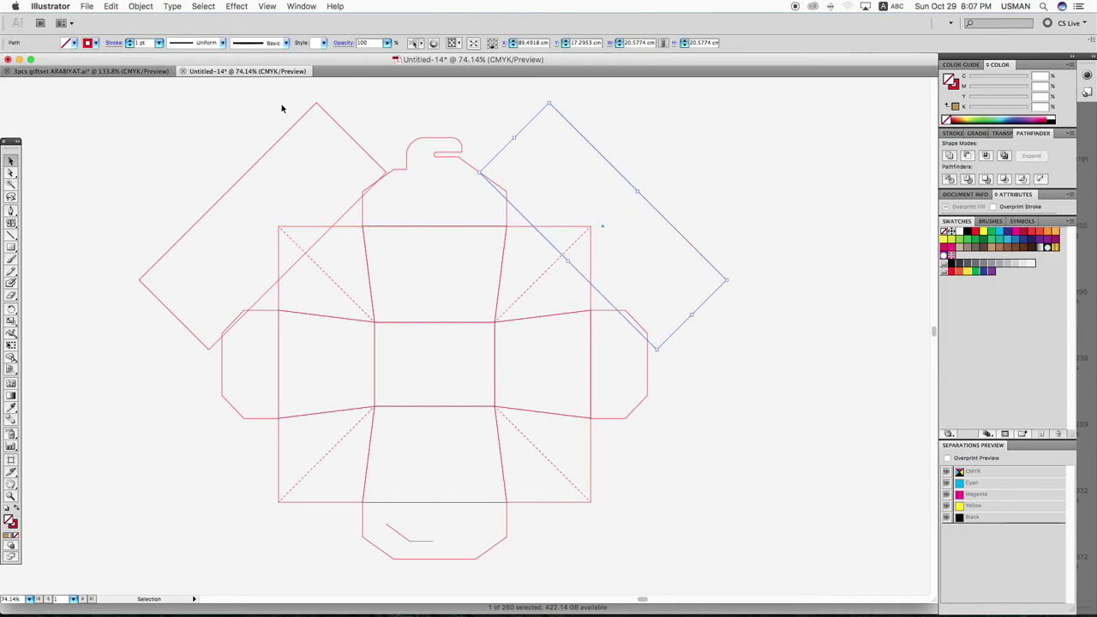
Copy both top rectangles downward, reflect them horizontally, and place them on the bottom corners
{"action": "left_click_drag", "start_coordinate": [319, 123], "coordinate": [319, 124]}
{"action": "left_click_drag", "start_coordinate": [570, 126], "coordinate": [600, 285]}
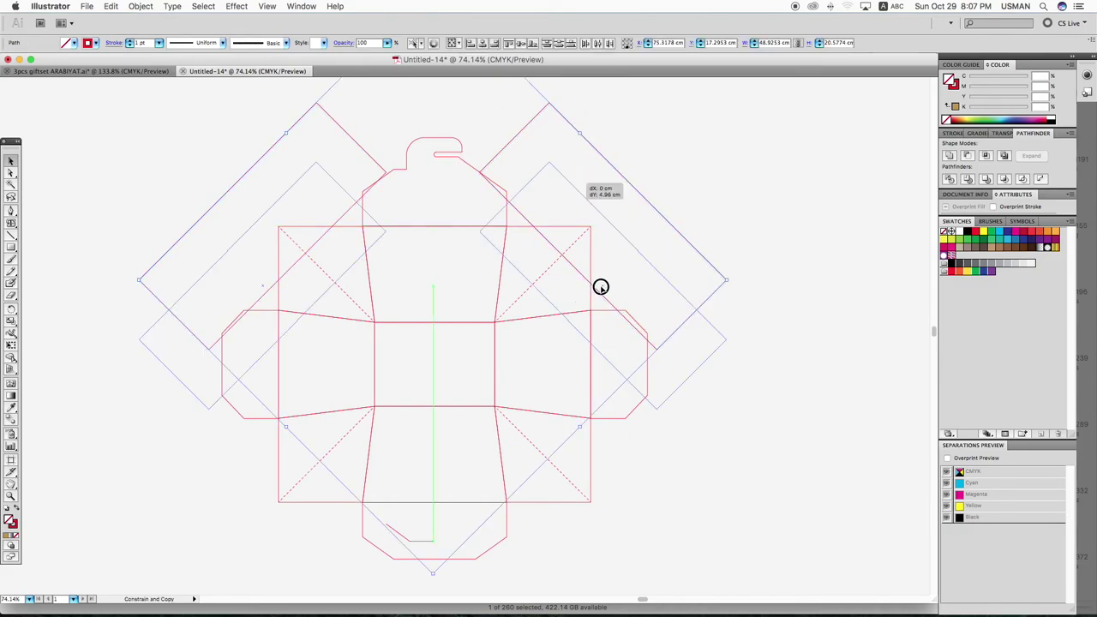
{"action": "right_click", "coordinate": [600, 285]}
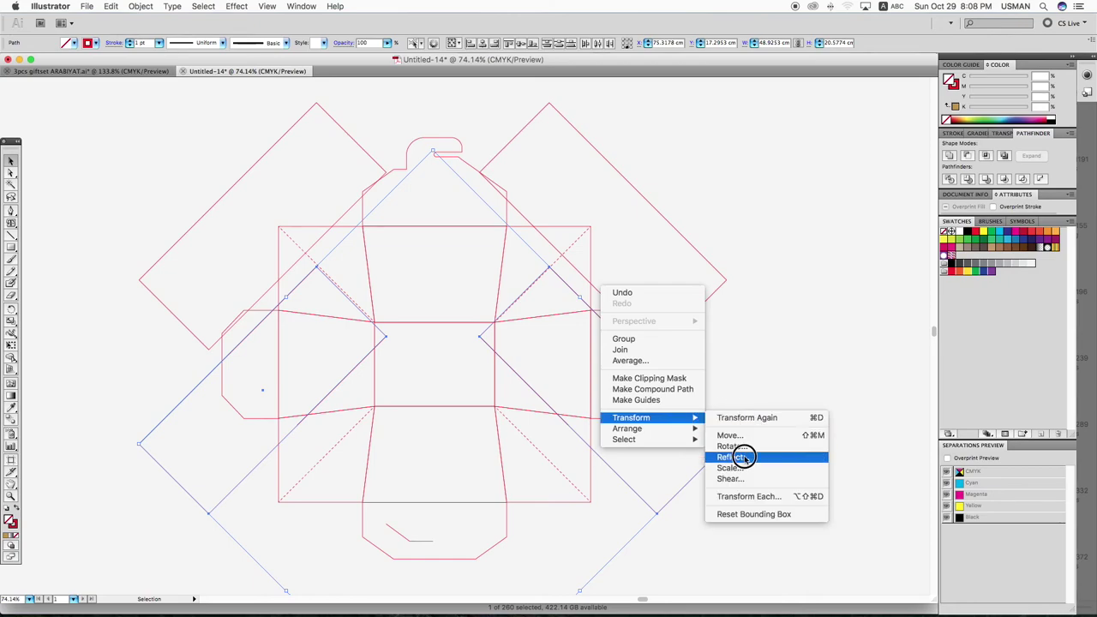
{"action": "left_click", "coordinate": [735, 457]}
{"action": "left_click", "coordinate": [497, 195]}
{"action": "left_click", "coordinate": [605, 192]}
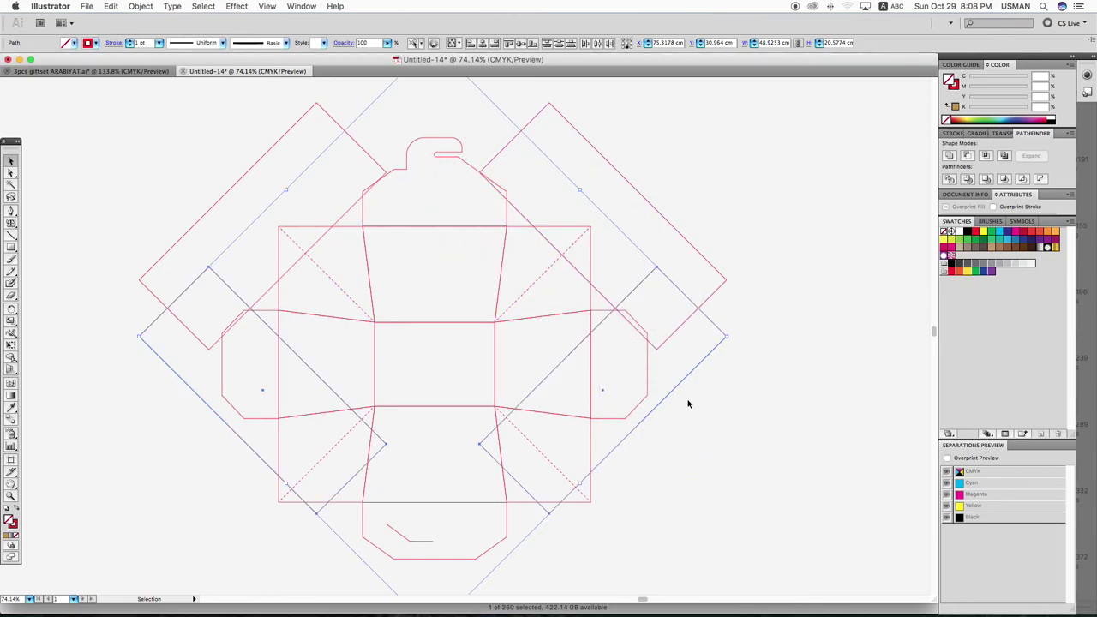
{"action": "left_click_drag", "start_coordinate": [678, 389], "coordinate": [693, 503]}
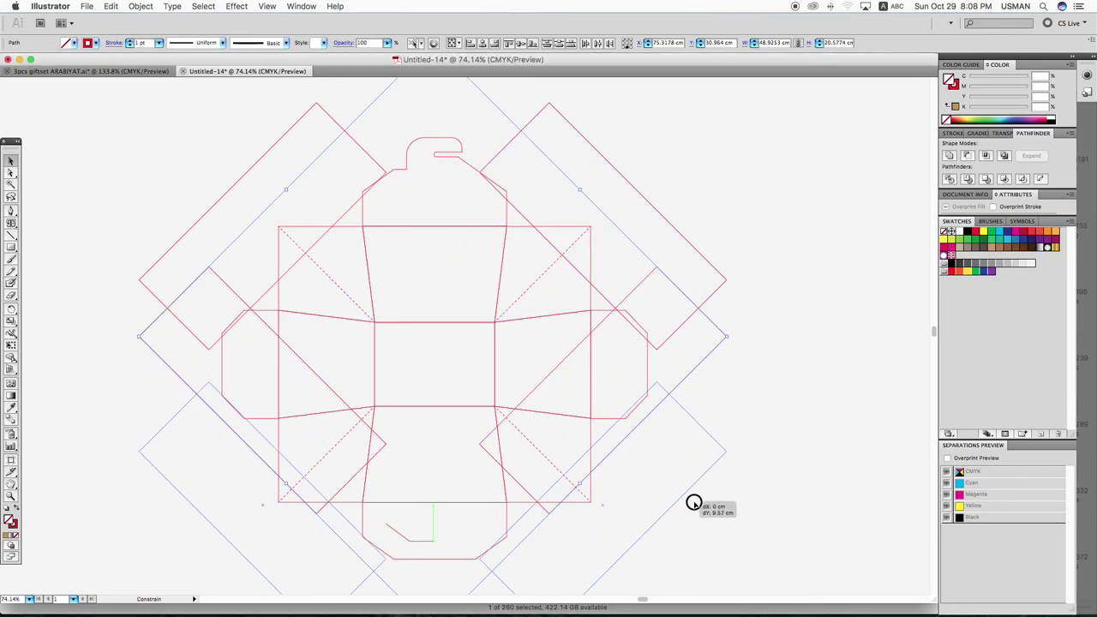
Delete the dragged copies and both top rotated rectangles
{"action": "key", "text": "Delete"}
{"action": "left_click", "coordinate": [647, 200]}
{"action": "key", "text": "Delete"}
{"action": "left_click", "coordinate": [352, 139]}
{"action": "key", "text": "Delete"}
Delete the four square corner outlines, paste the rotated rectangles back, and enter their group
{"action": "left_click", "coordinate": [313, 226]}
{"action": "key", "text": "Delete"}
{"action": "left_click", "coordinate": [567, 226]}
{"action": "key", "text": "Delete"}
{"action": "left_click", "coordinate": [590, 458]}
{"action": "key", "text": "Delete"}
{"action": "left_click", "coordinate": [278, 468]}
{"action": "key", "text": "Delete"}
{"action": "key", "text": "ctrl+v"}
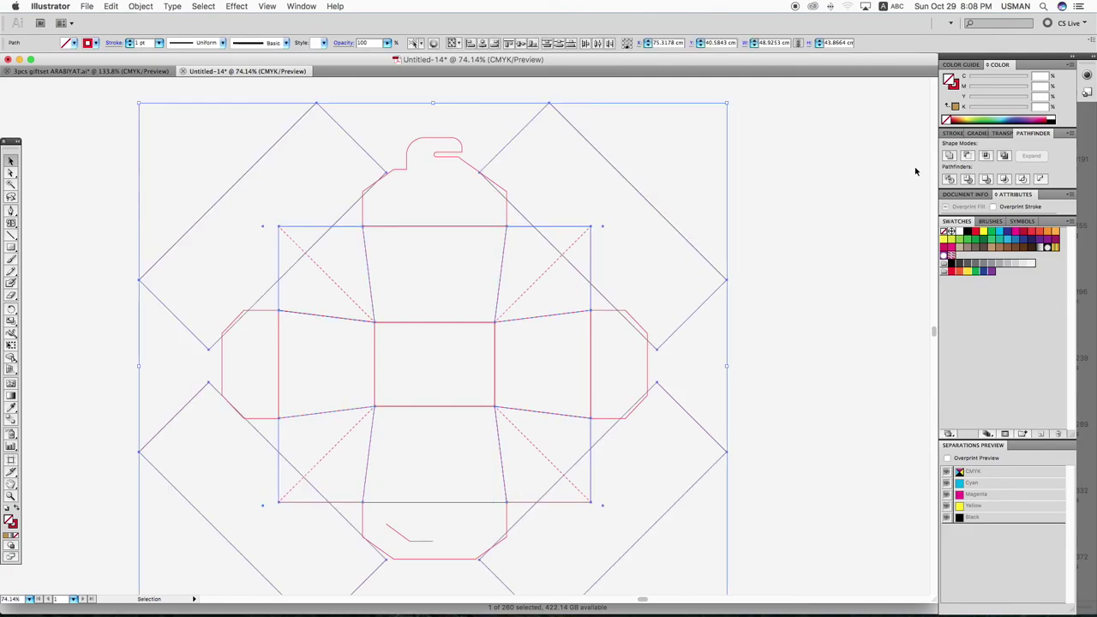
{"action": "double_click", "coordinate": [630, 186]}
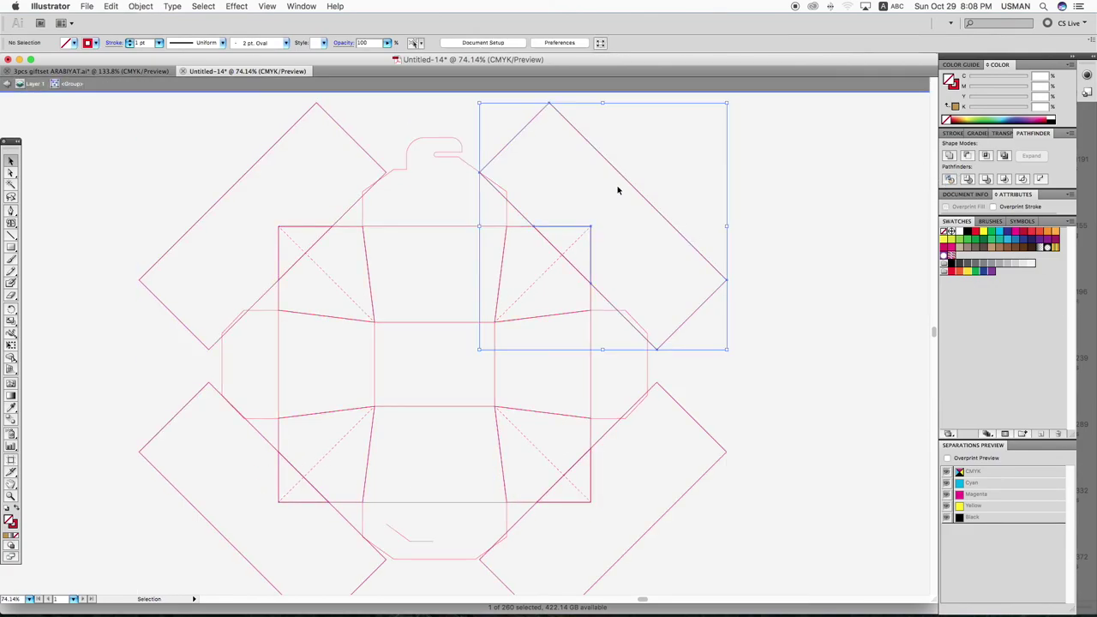
Delete the top rotated rectangles and the top-left square corner segment
{"action": "key", "text": "Delete"}
{"action": "left_click_drag", "start_coordinate": [623, 200], "coordinate": [577, 235]}
{"action": "left_click_drag", "start_coordinate": [261, 199], "coordinate": [263, 205]}
{"action": "key", "text": "Delete"}
{"action": "left_click", "coordinate": [289, 236]}
{"action": "key", "text": "Delete"}
Delete the bottom rotated rectangles and corner segments, keeping the diagonal edge, then exit the group
{"action": "left_click", "coordinate": [206, 459]}
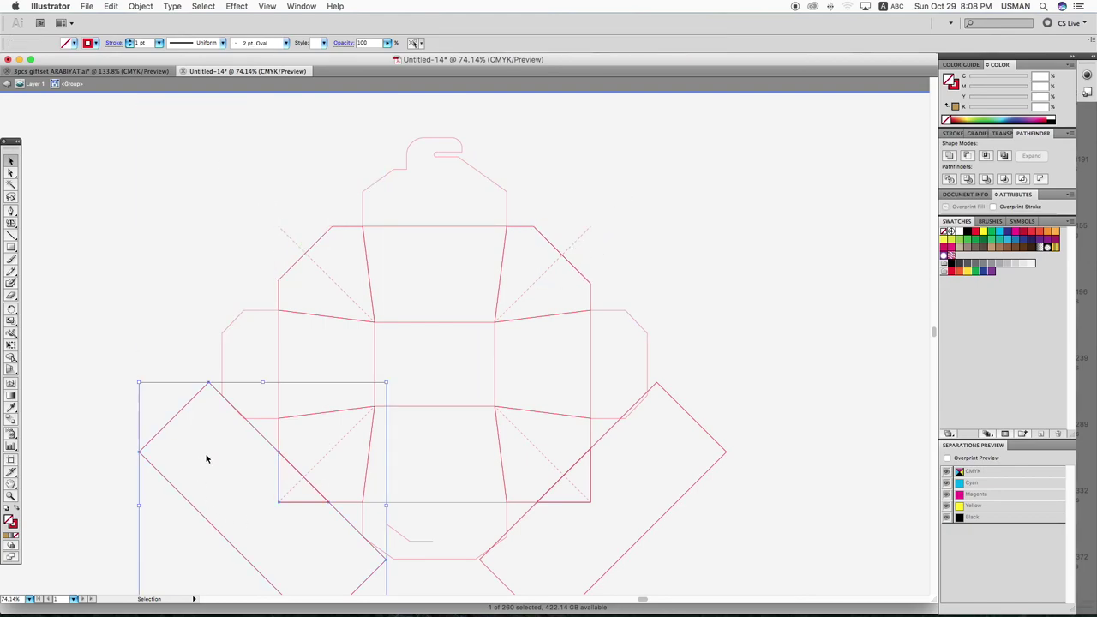
{"action": "key", "text": "Delete"}
{"action": "left_click", "coordinate": [306, 503]}
{"action": "key", "text": "Delete"}
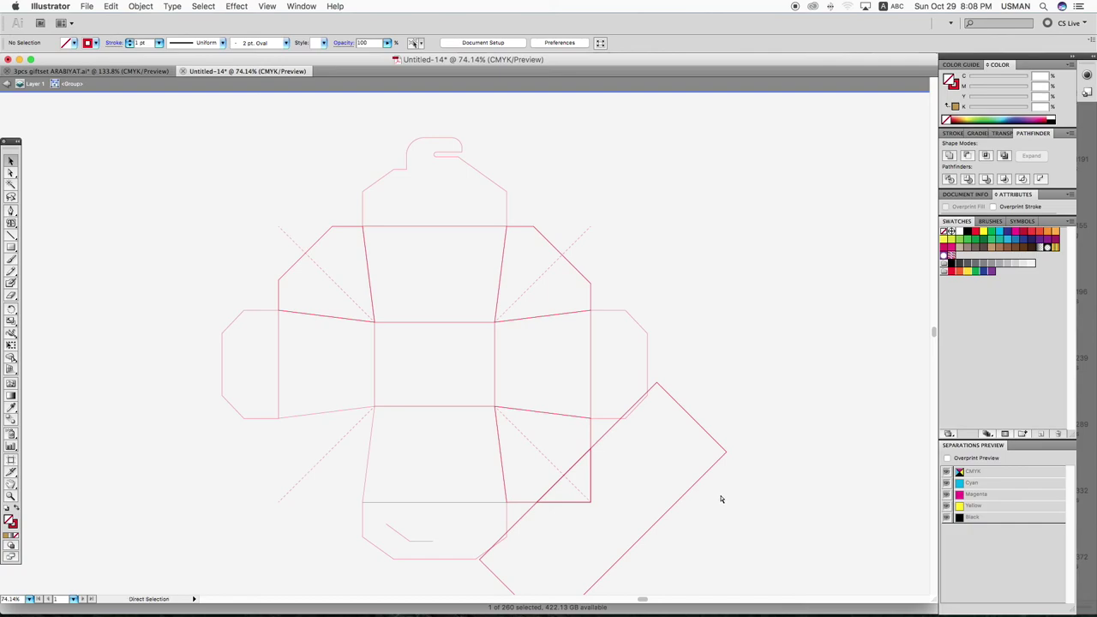
{"action": "key", "text": "ctrl+z"}
{"action": "left_click_drag", "start_coordinate": [235, 489], "coordinate": [291, 519]}
{"action": "left_click_drag", "start_coordinate": [748, 513], "coordinate": [648, 515]}
{"action": "key", "text": "Delete"}
{"action": "left_click", "coordinate": [600, 497]}
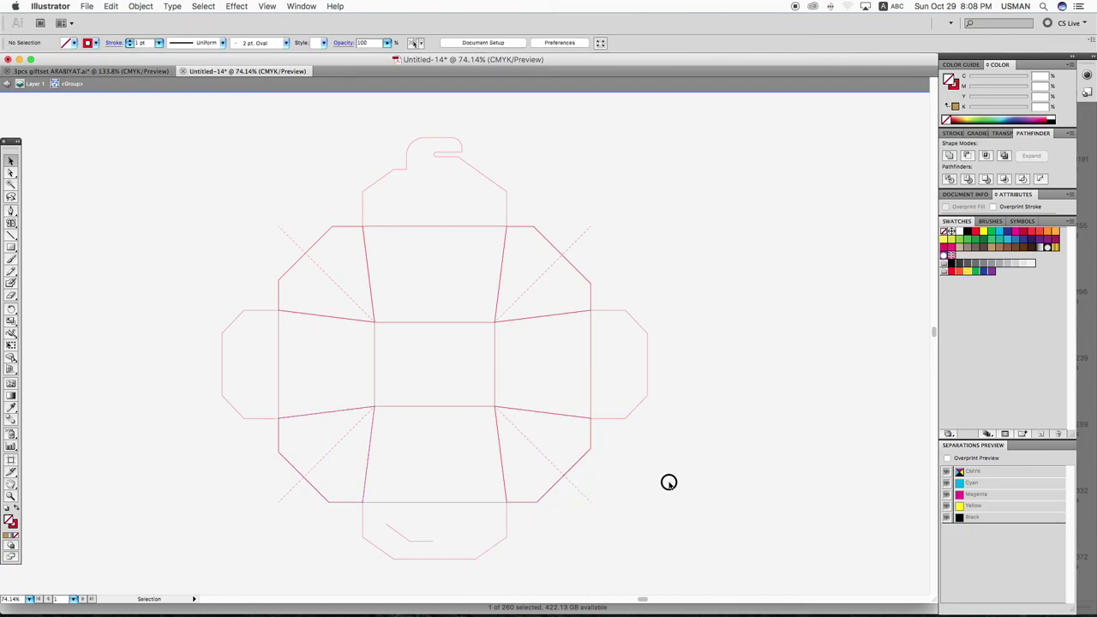
{"action": "double_click", "coordinate": [668, 482]}
Pull the four dashed diagonal fold ends in to meet the chamfered corner edges
{"action": "left_click_drag", "start_coordinate": [278, 227], "coordinate": [305, 253]}
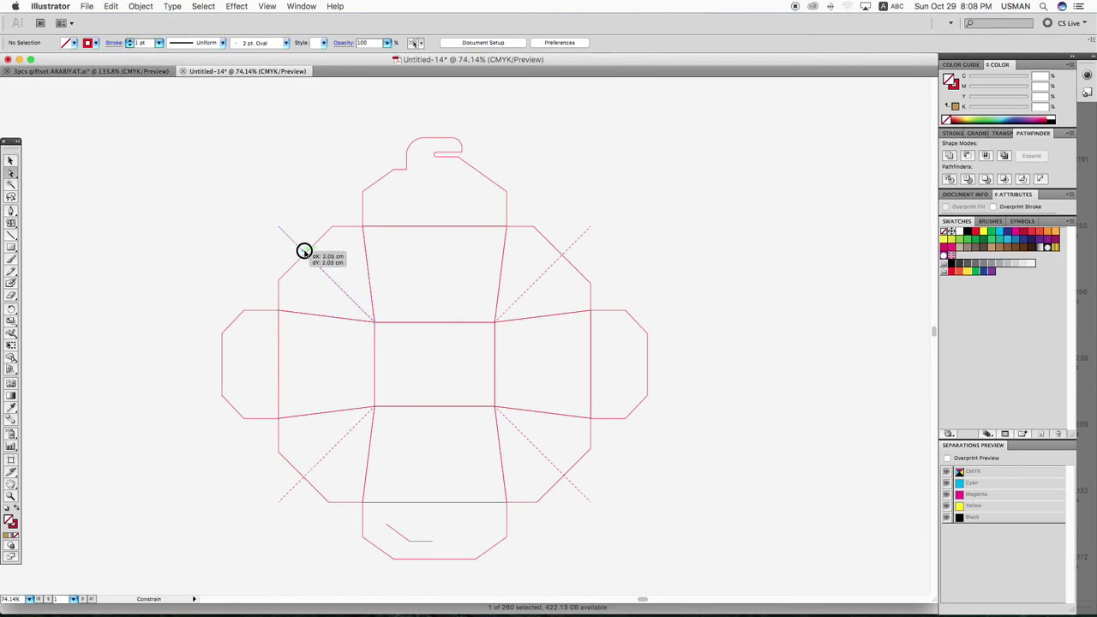
{"action": "left_click_drag", "start_coordinate": [589, 227], "coordinate": [562, 254]}
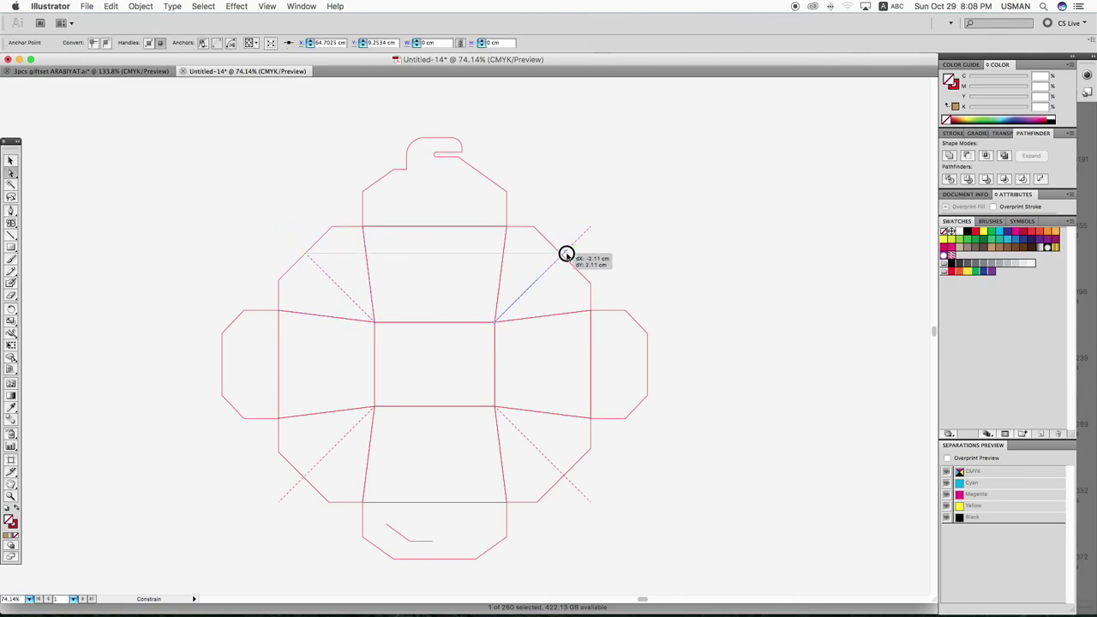
{"action": "left_click_drag", "start_coordinate": [589, 501], "coordinate": [563, 474]}
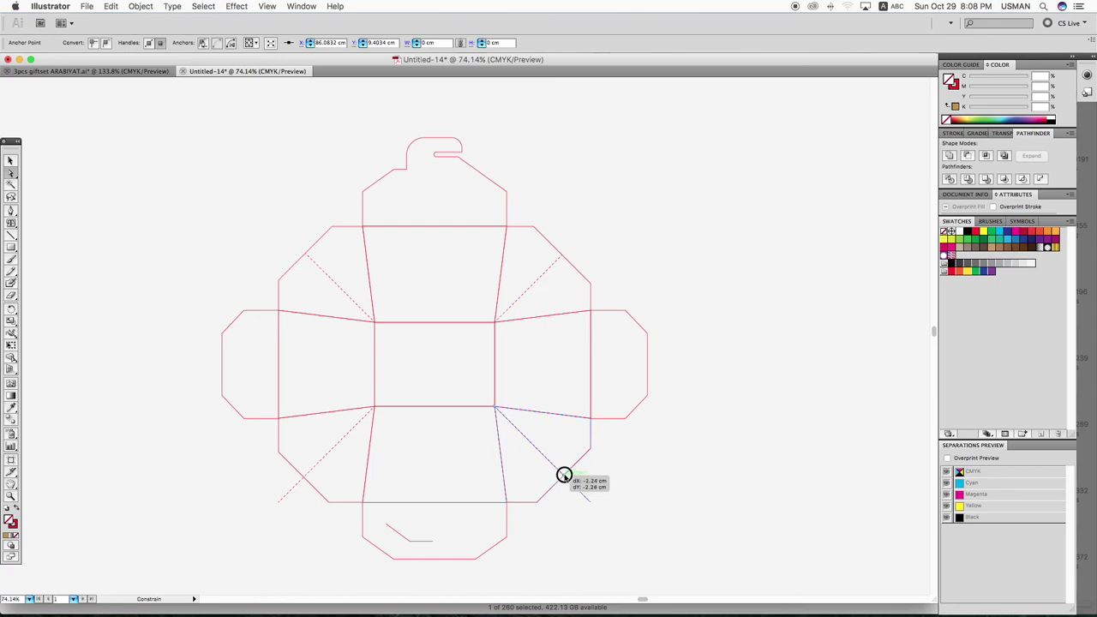
{"action": "left_click_drag", "start_coordinate": [279, 509], "coordinate": [304, 476]}
{"action": "left_click", "coordinate": [278, 516]}
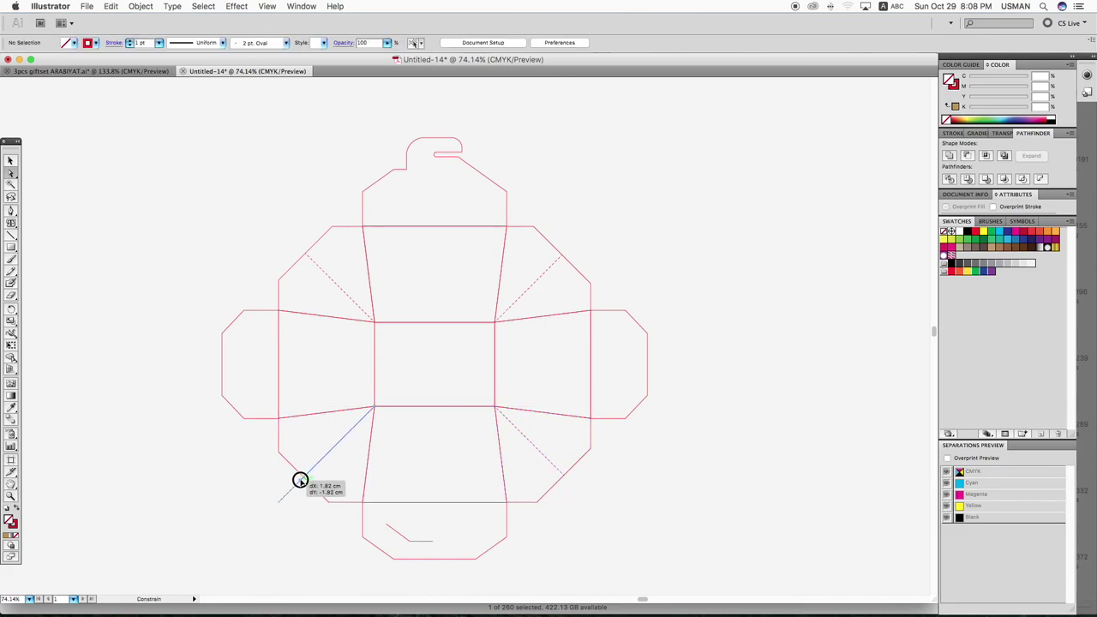
{"action": "left_click", "coordinate": [773, 387]}
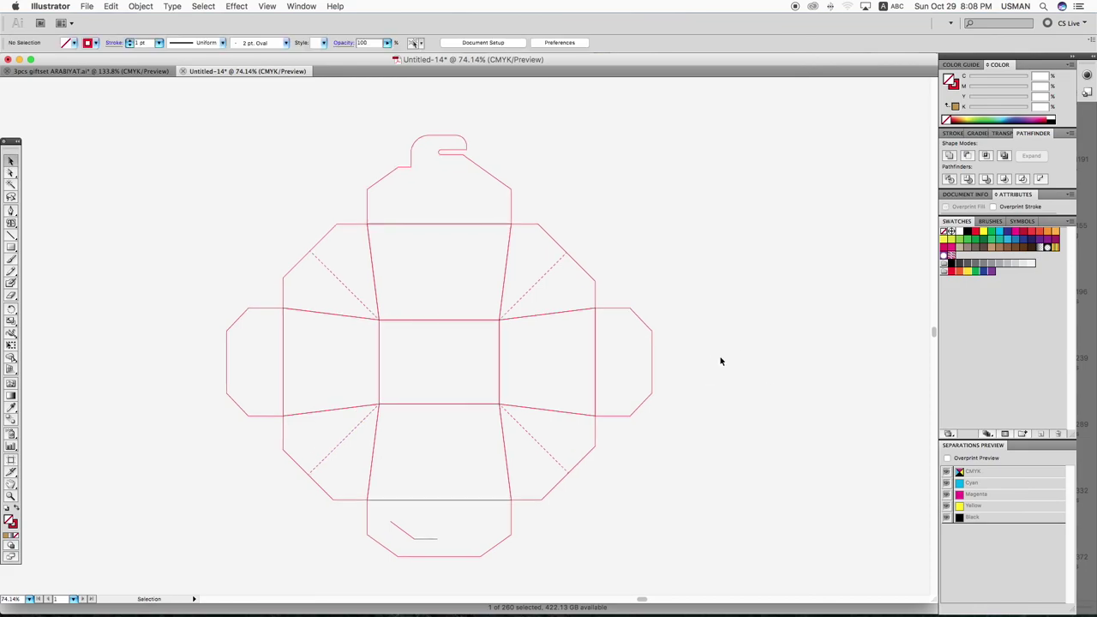
{"action": "left_click_drag", "start_coordinate": [152, 124], "coordinate": [693, 506]}
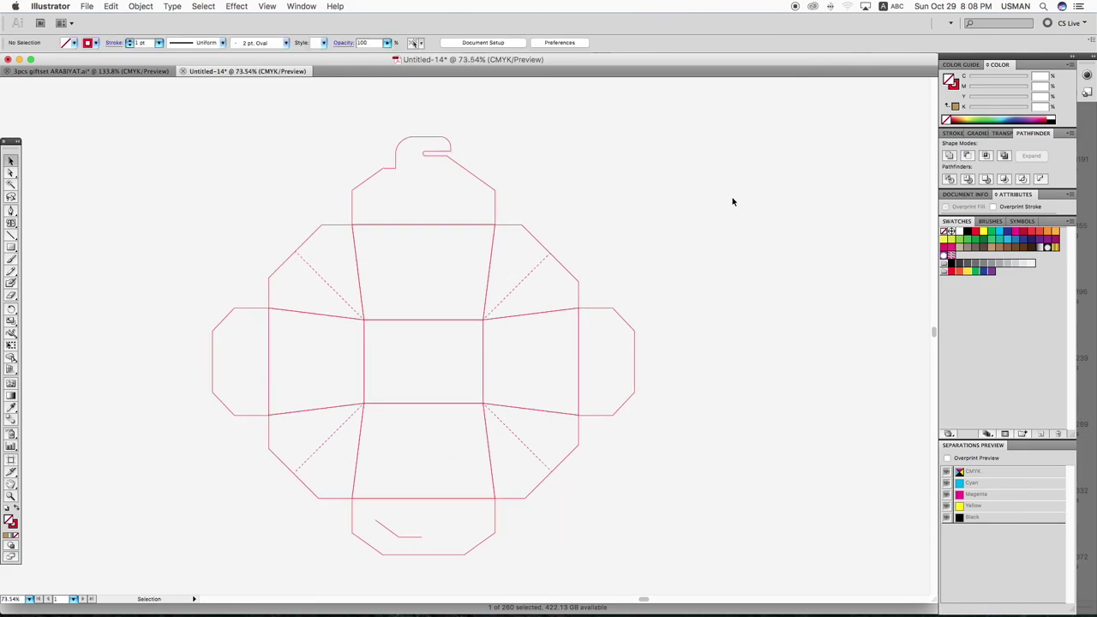